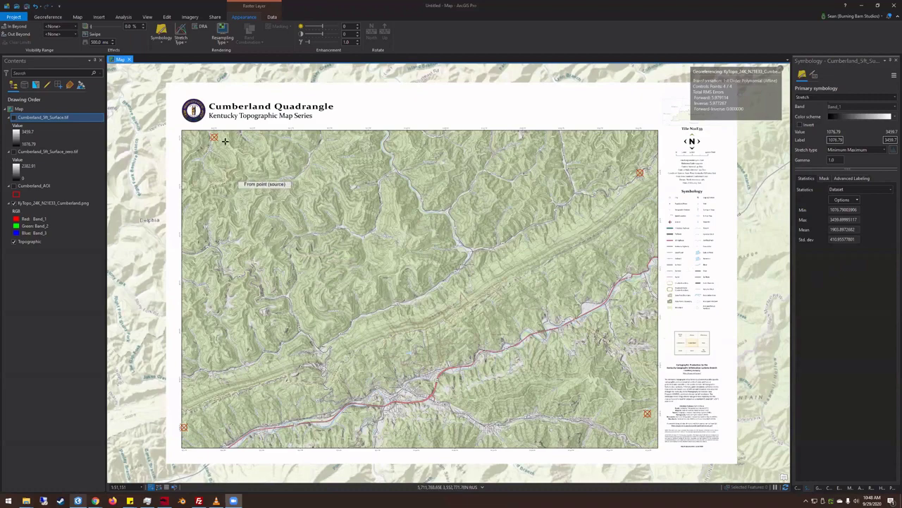
Examine the georeferenced Cumberland Quadrangle topographic map and its control points near the corners, up close and at full extent.
scroll(196, 118, up, 1)
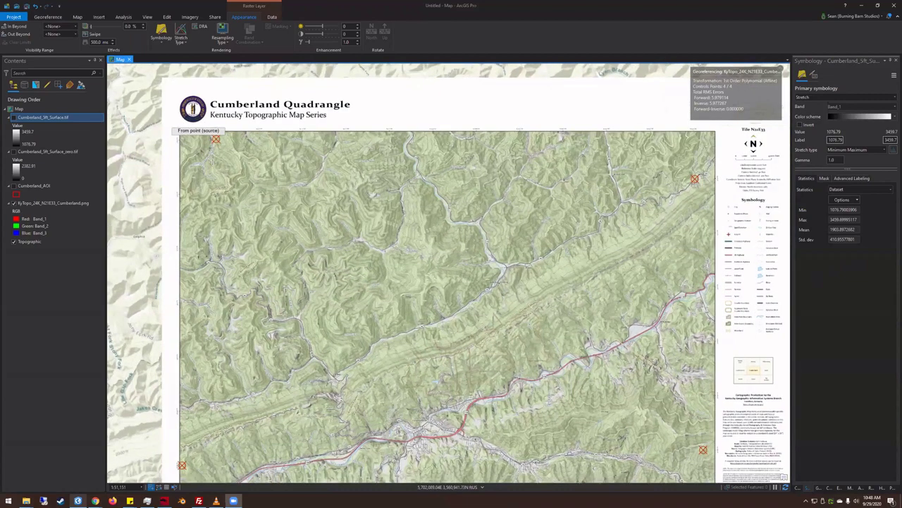
scroll(201, 126, up, 4)
middle_drag(304, 237, 439, 259)
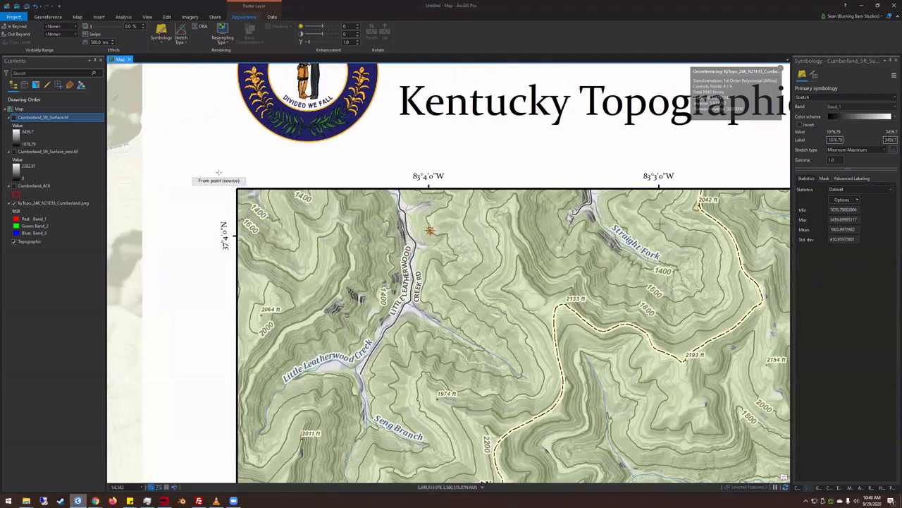
scroll(198, 149, down, 4)
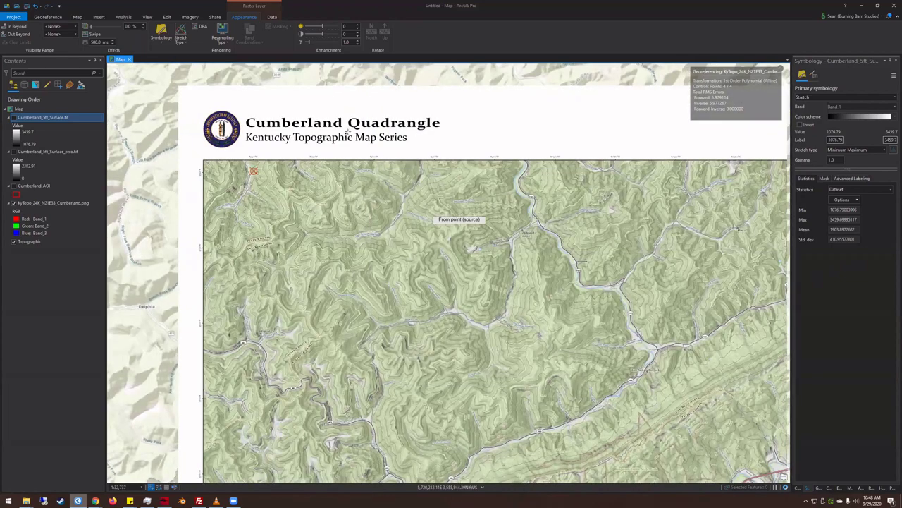
key(Down)
key(Right)
scroll(345, 118, down, 1)
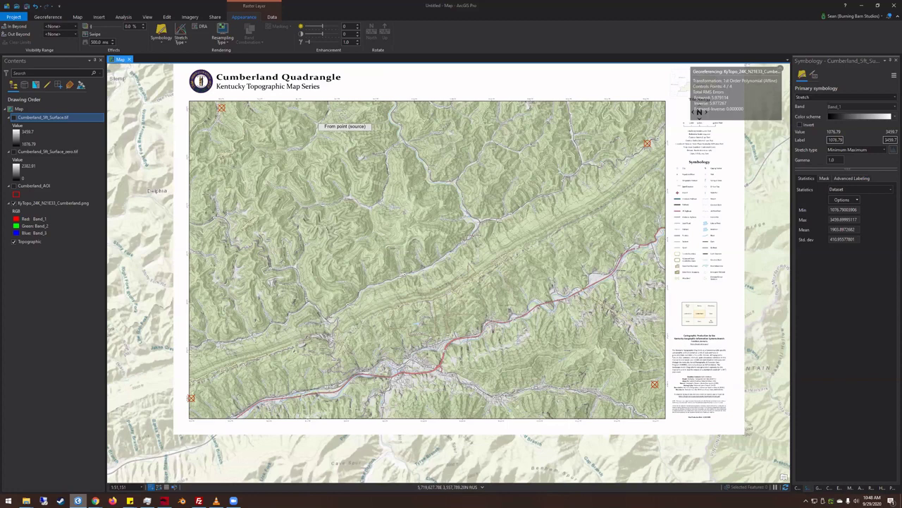
key(Up)
key(Right)
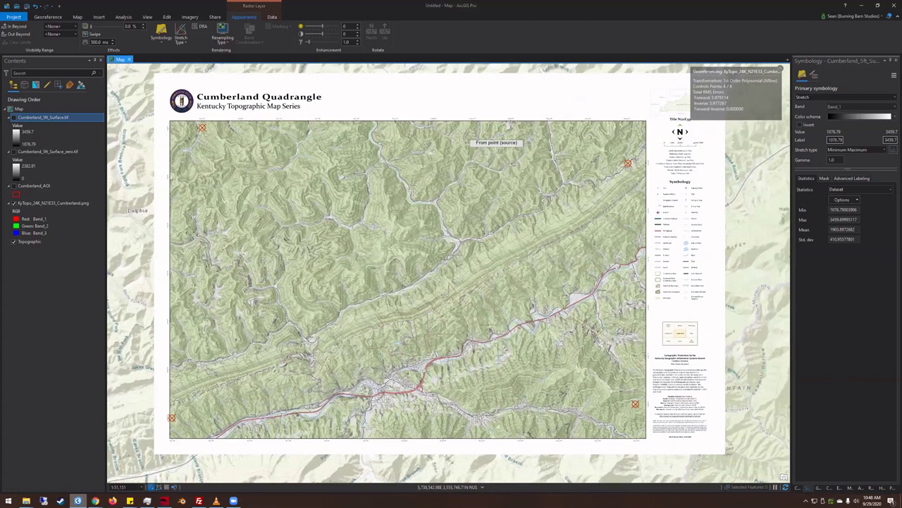
key(Up)
key(Right)
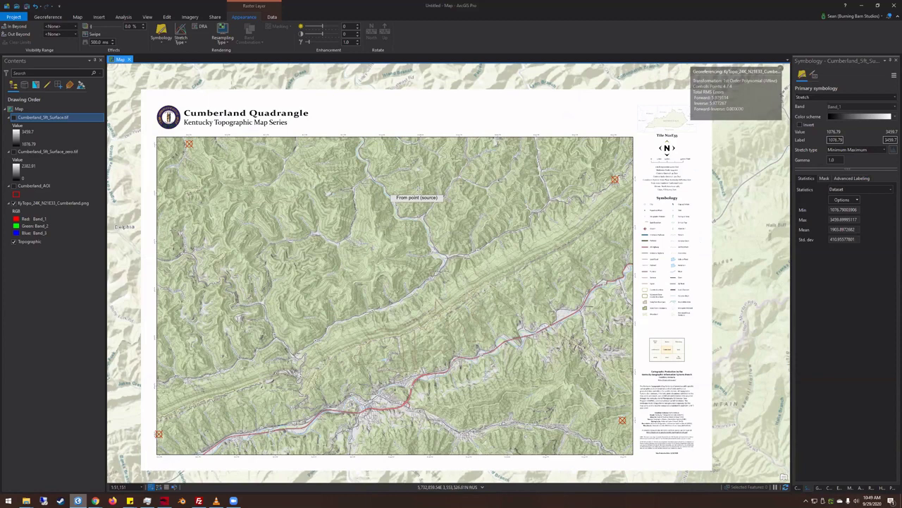
Close the georeferencing session and turn on the Cumberland_AOI layer.
click(47, 18)
click(396, 34)
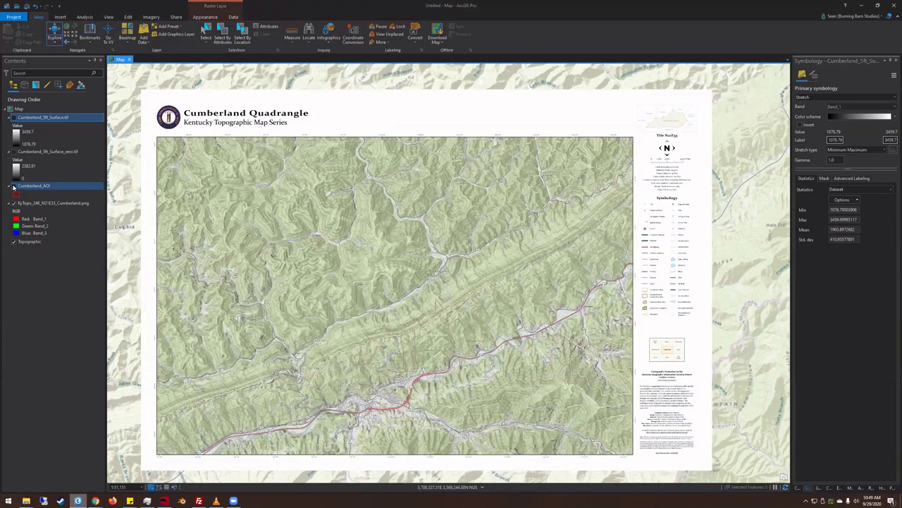
click(12, 186)
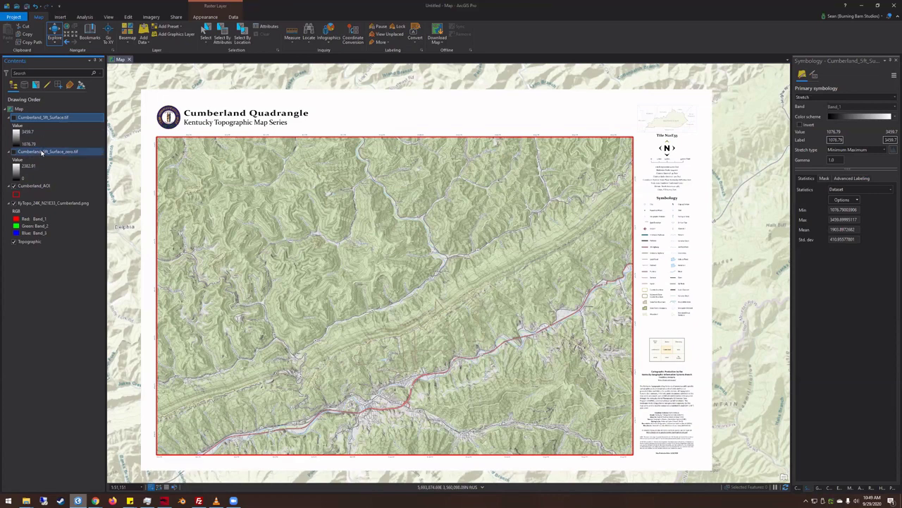
Display the Cumberland_5ft_Surface.tif elevation raster over the map, and swap it for Cumberland_5ft_Surface_zero.tif.
click(13, 153)
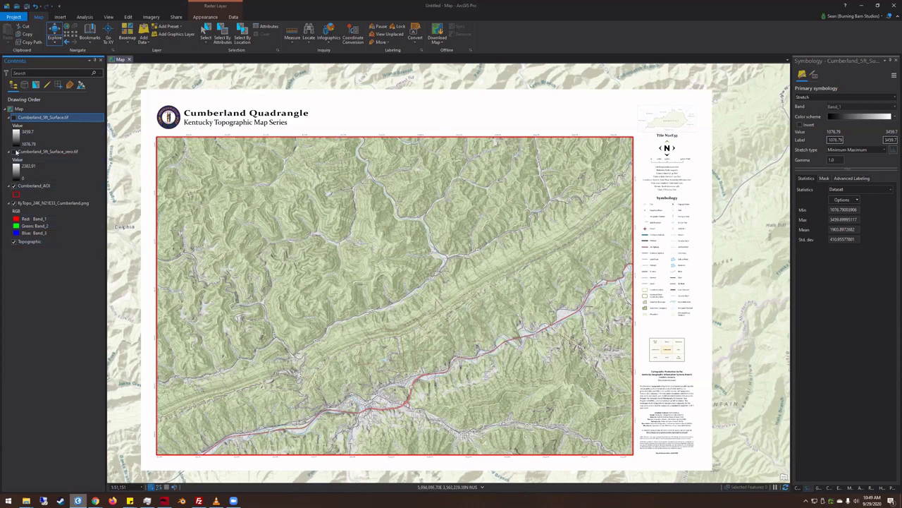
click(13, 117)
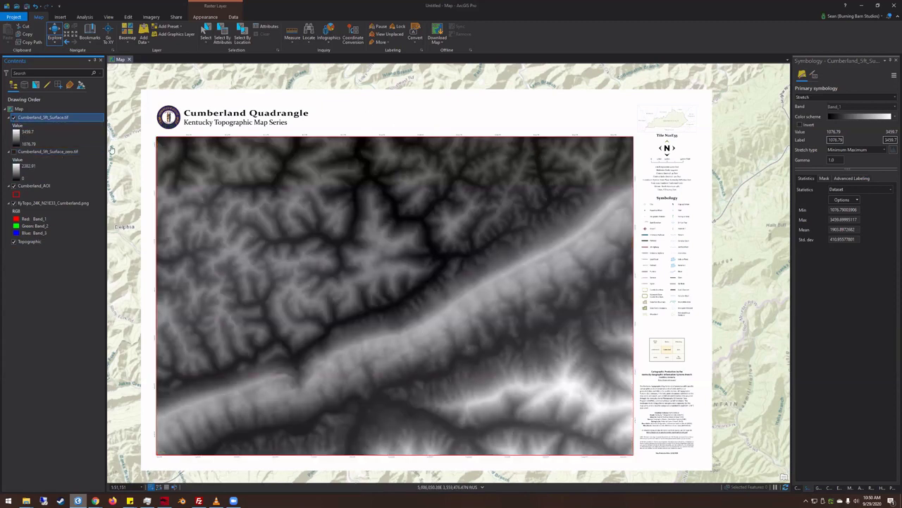
click(25, 146)
click(13, 151)
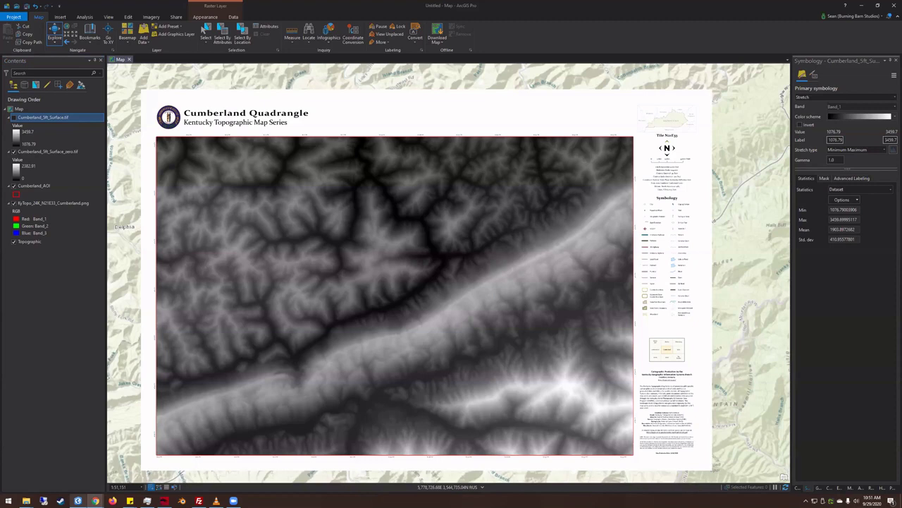
Switch to the browser, read the introduction of the "Breaking the 3rd Wall" story, and return to ArcGIS Pro.
key(alt+Tab)
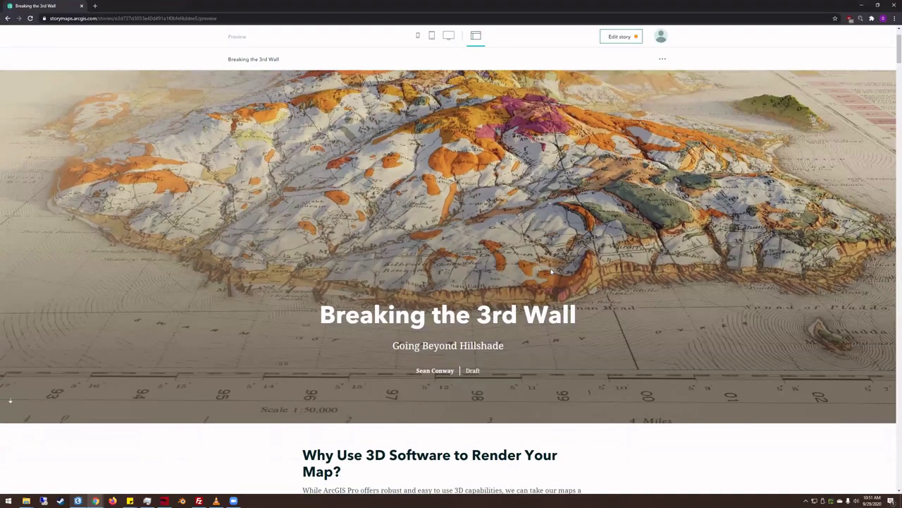
scroll(550, 276, down, 3)
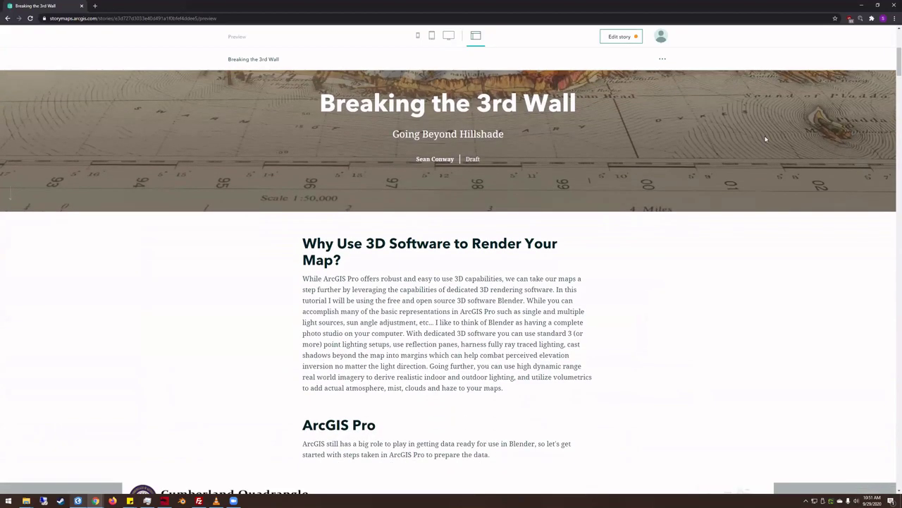
key(alt+Tab)
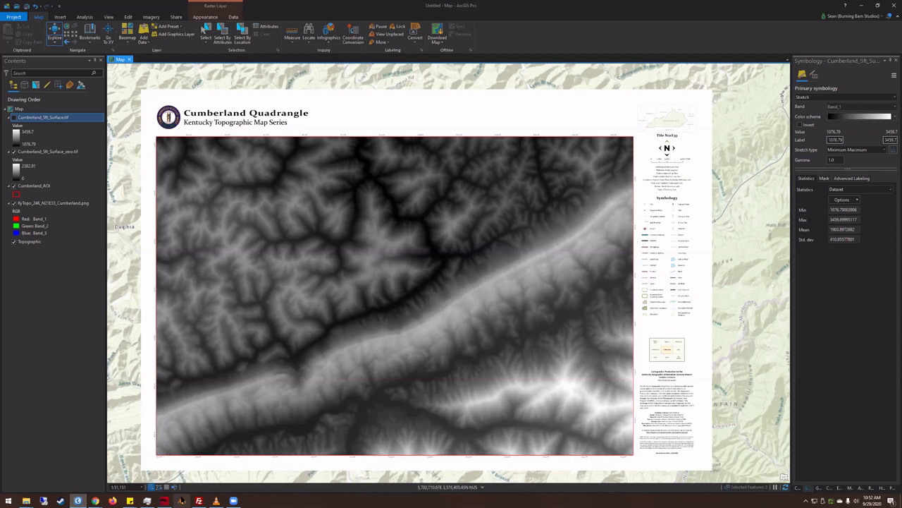
Switch to Blender and dismiss its splash screen.
click(181, 500)
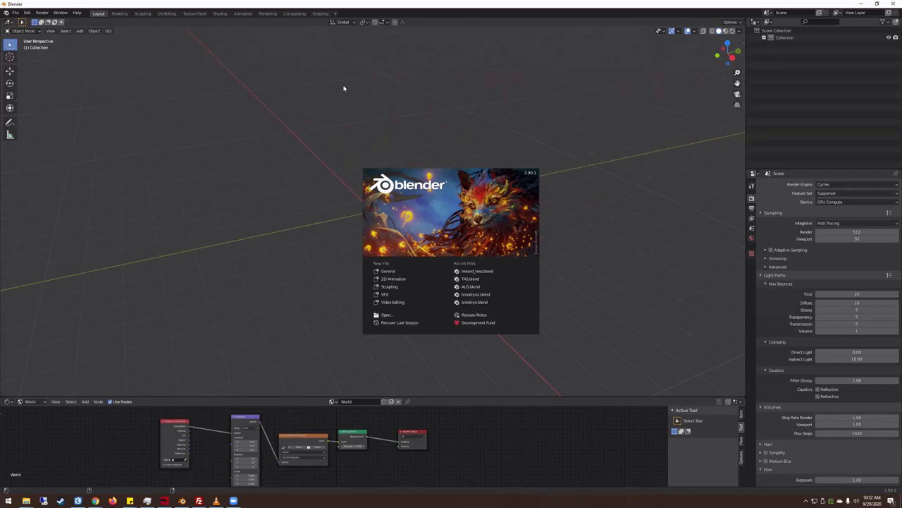
click(344, 88)
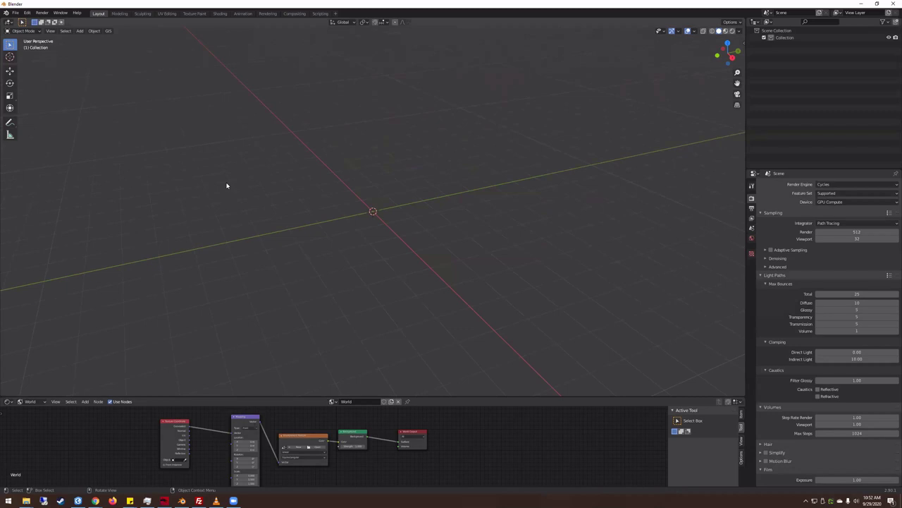
click(15, 13)
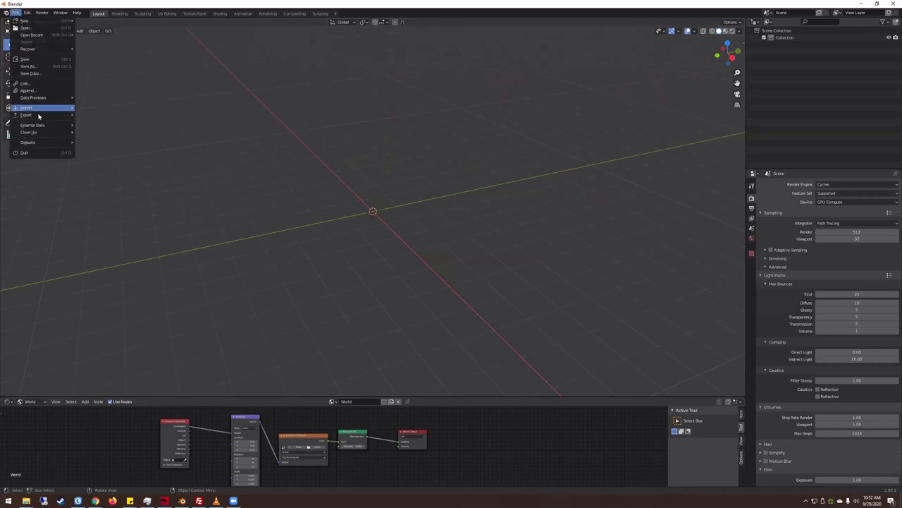
mouse_move(44, 143)
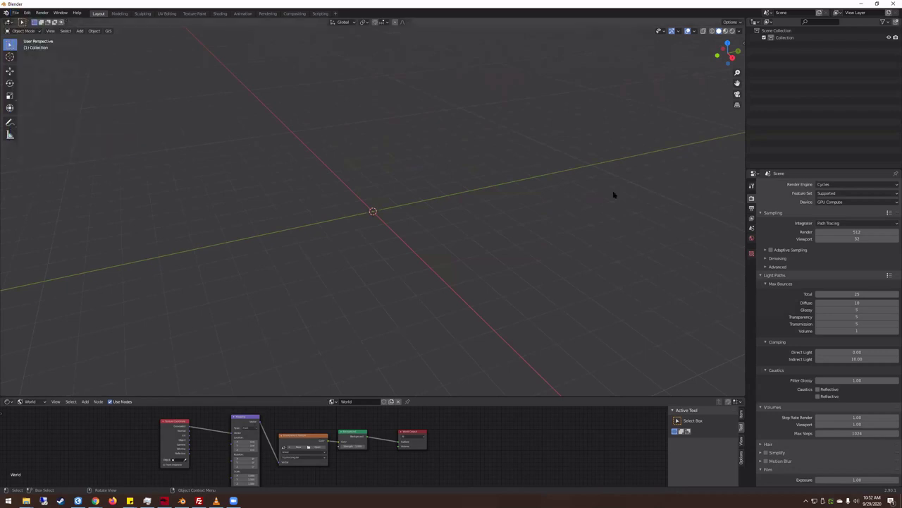
click(15, 13)
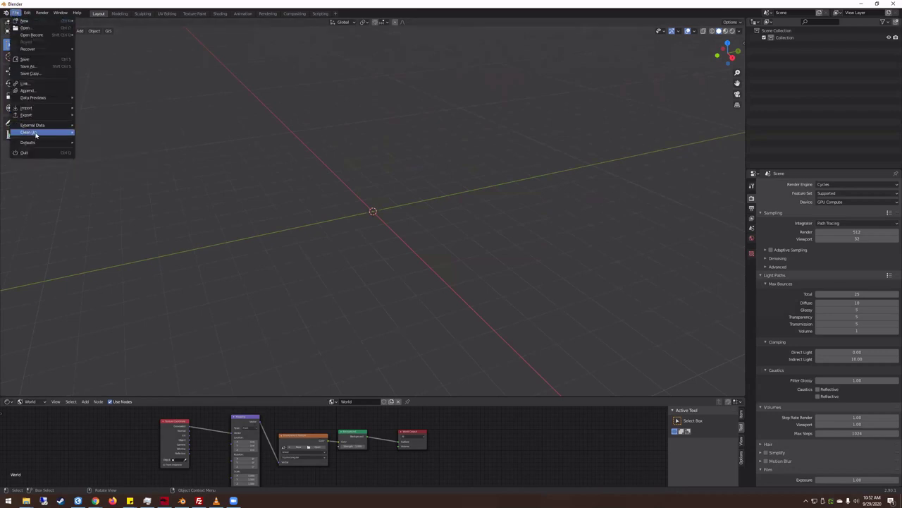
mouse_move(33, 143)
click(106, 142)
click(134, 146)
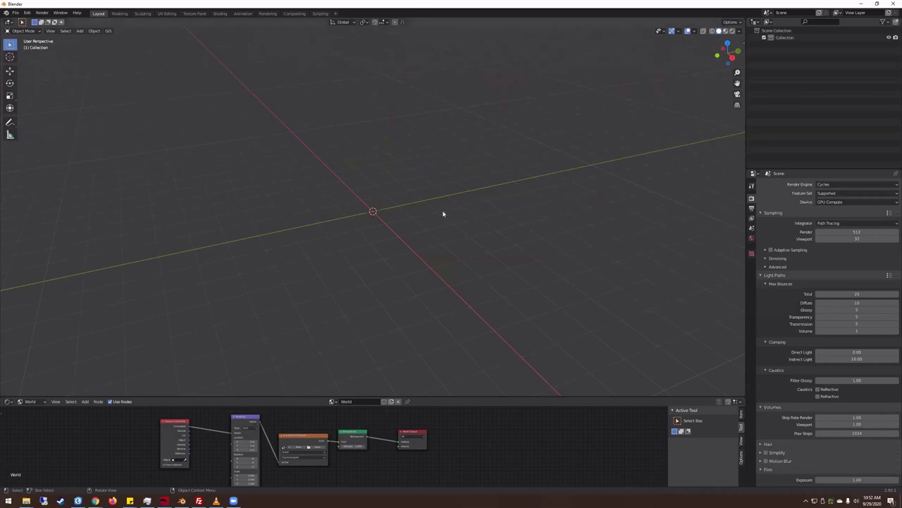
Reset Blender by loading the factory settings.
click(15, 13)
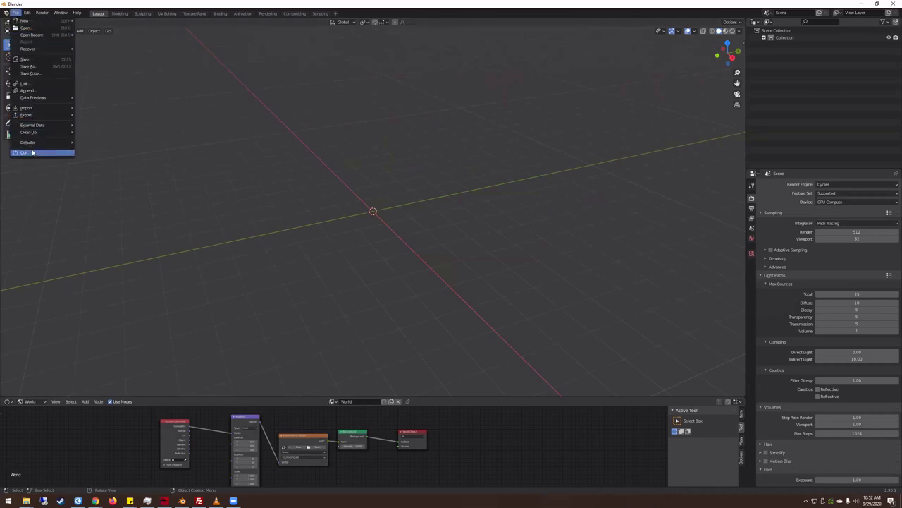
mouse_move(31, 144)
click(84, 149)
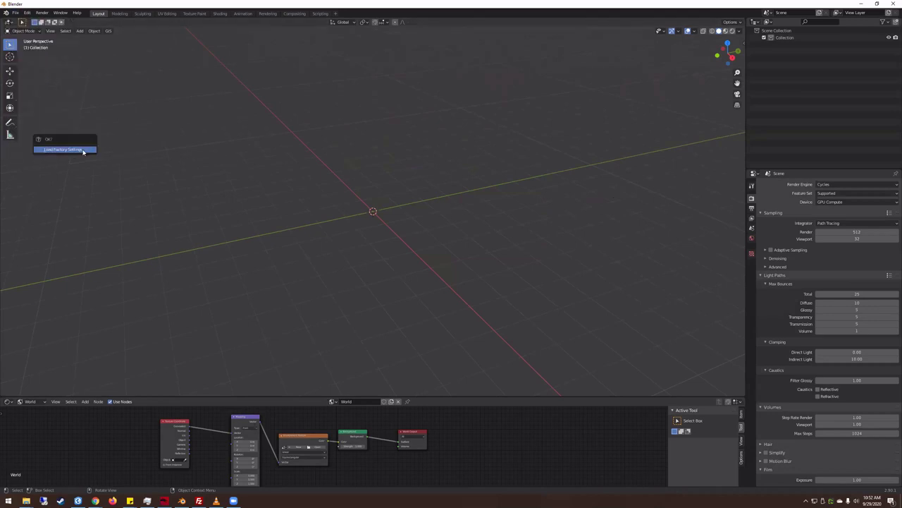
click(85, 152)
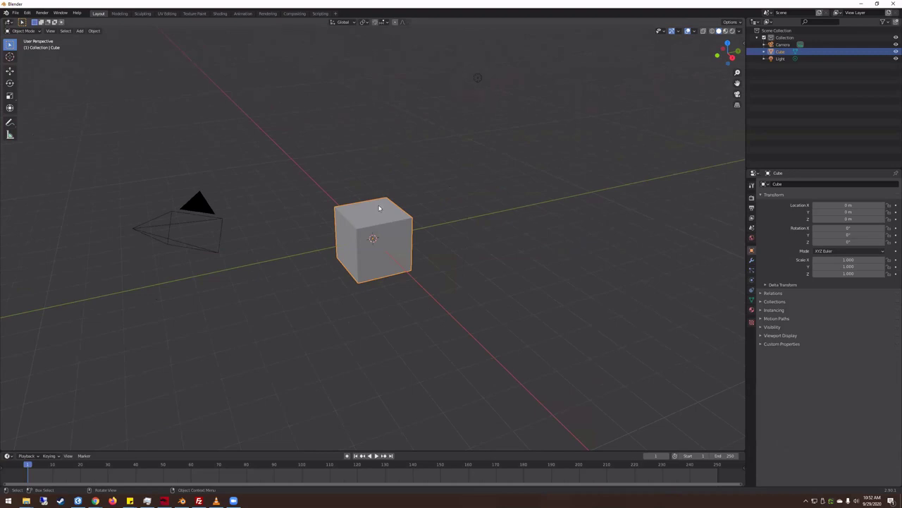
Look at the default cube through the scene camera, render the image, and close the render window.
middle_drag(284, 302, 328, 284)
middle_drag(478, 254, 424, 211)
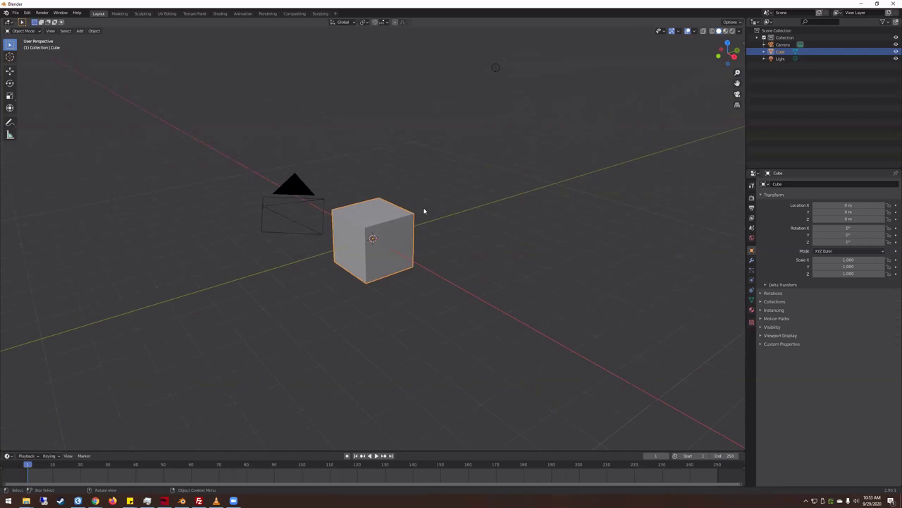
key(KP_0)
scroll(252, 221, up, 3)
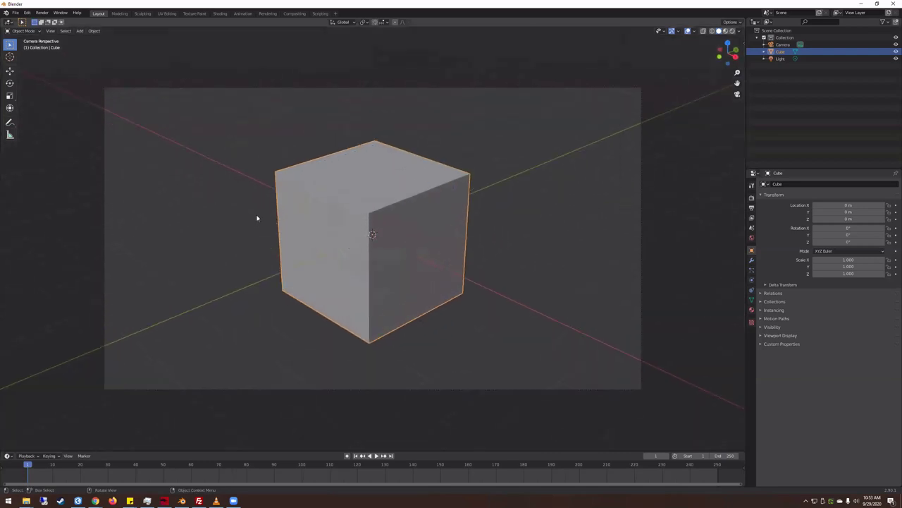
key(F12)
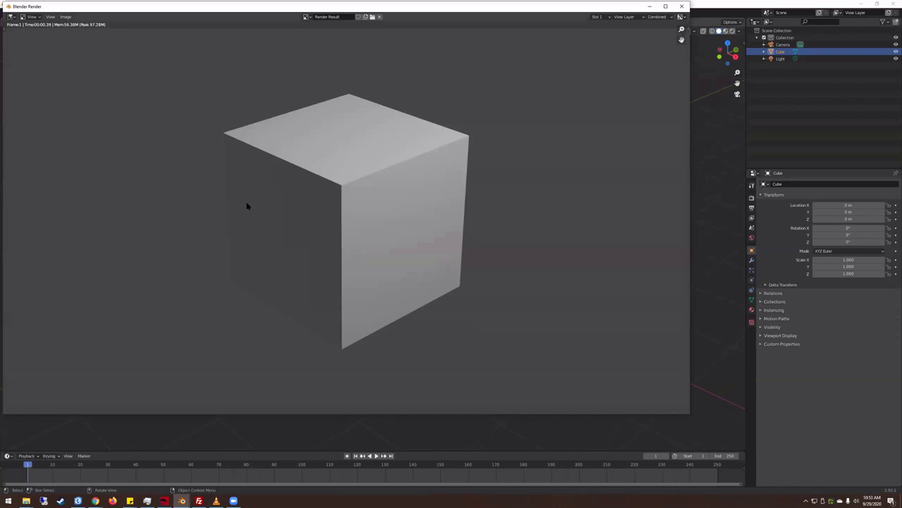
click(683, 7)
Delete the default camera, cube and light together, and shrink the timeline area to enlarge the 3D viewport.
middle_drag(448, 315, 415, 282)
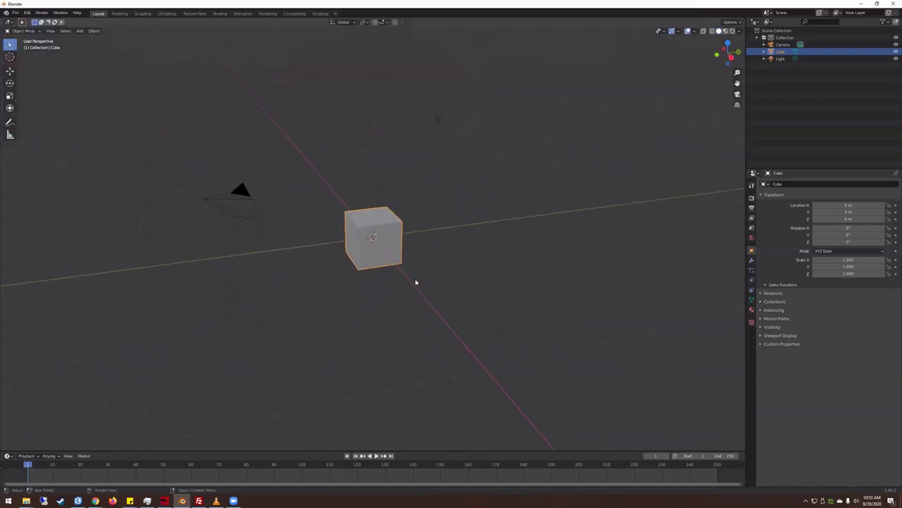
drag(227, 113, 500, 282)
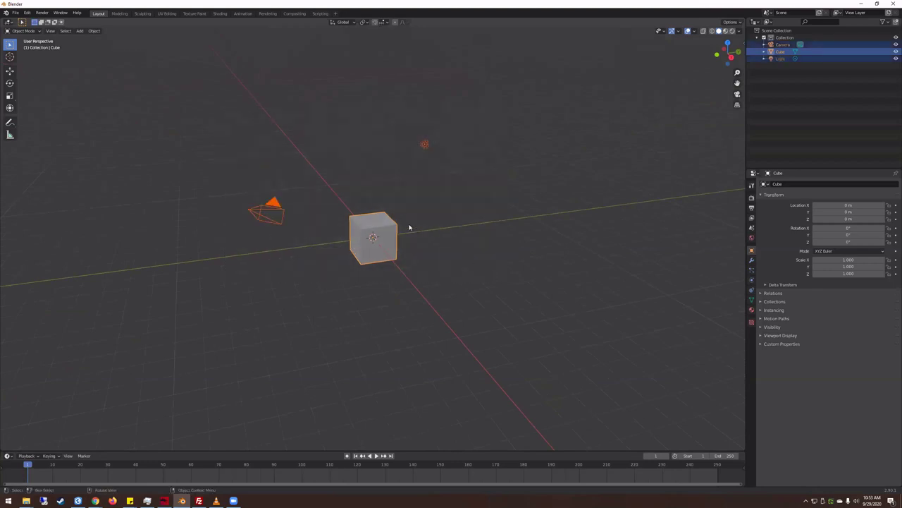
key(Delete)
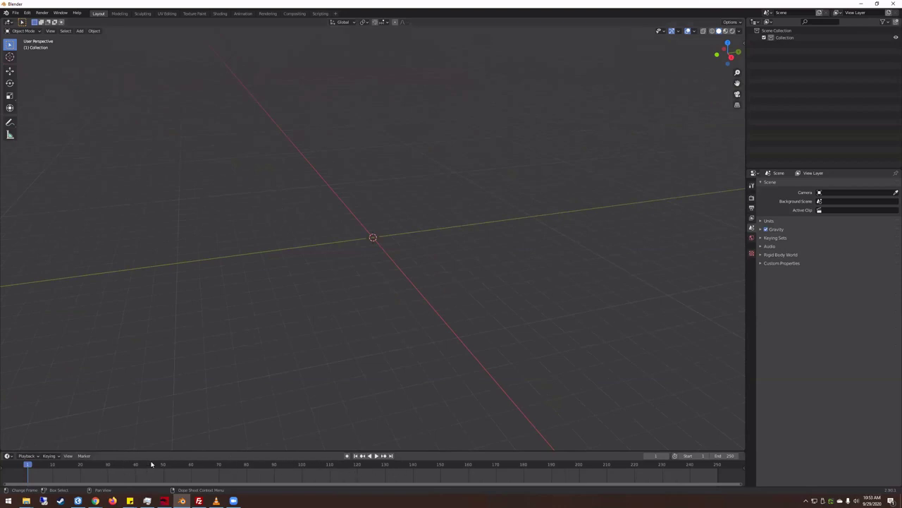
drag(159, 449, 159, 477)
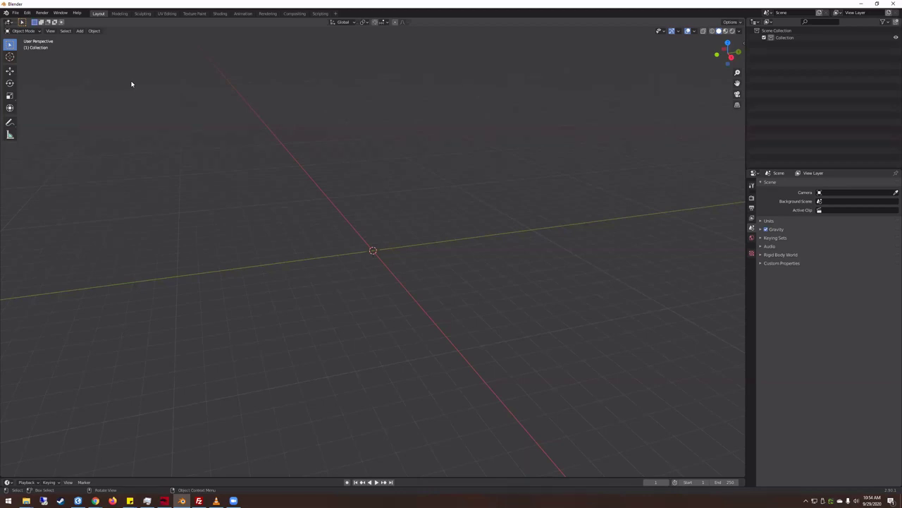
Switch to the browser and read the "Creating Shaded Relief in Blender" tutorial's hillshade comparisons down to the table of contents.
click(95, 500)
click(106, 465)
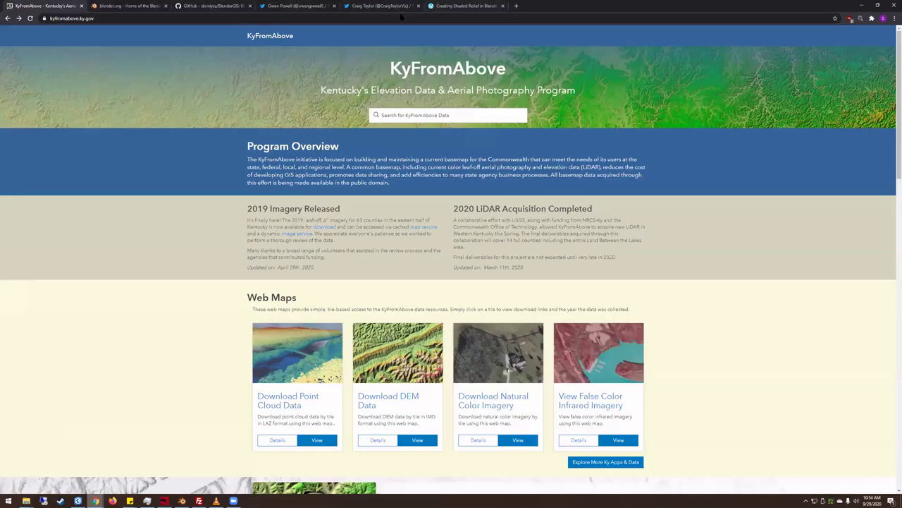
click(465, 5)
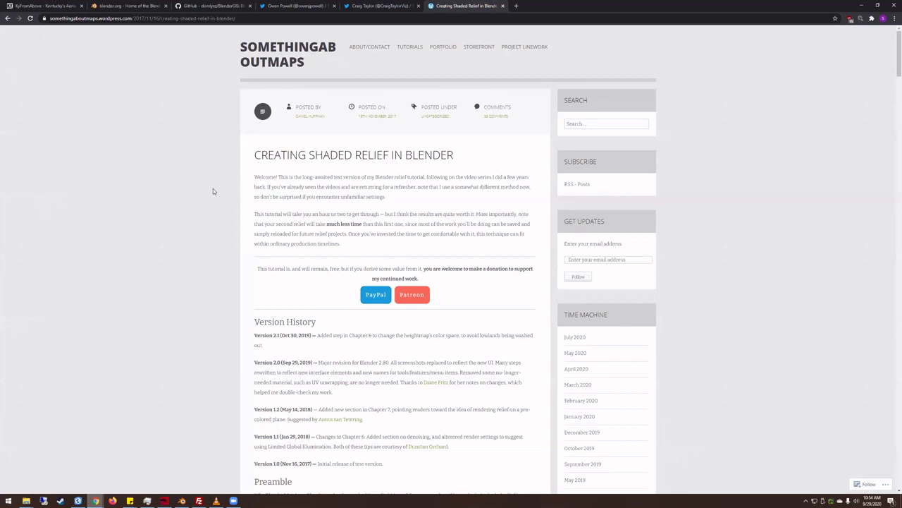
scroll(213, 187, down, 5)
scroll(250, 170, down, 4)
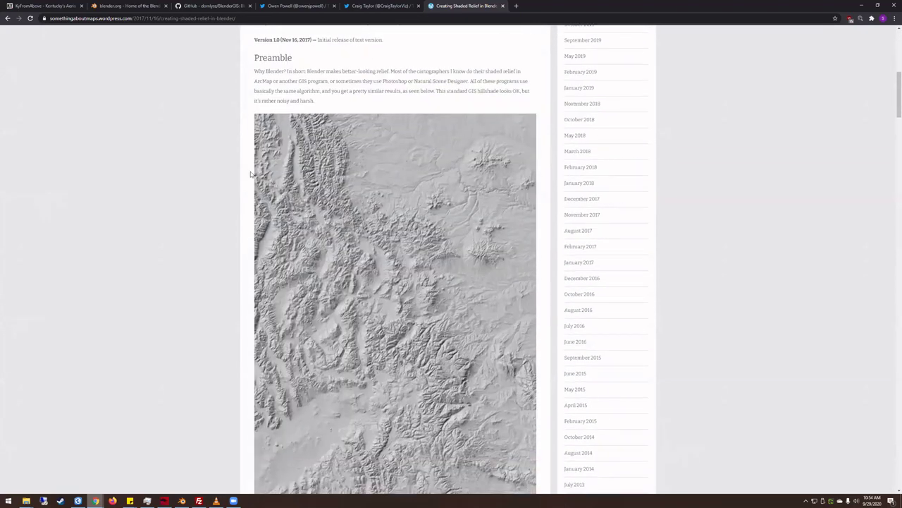
scroll(256, 176, down, 9)
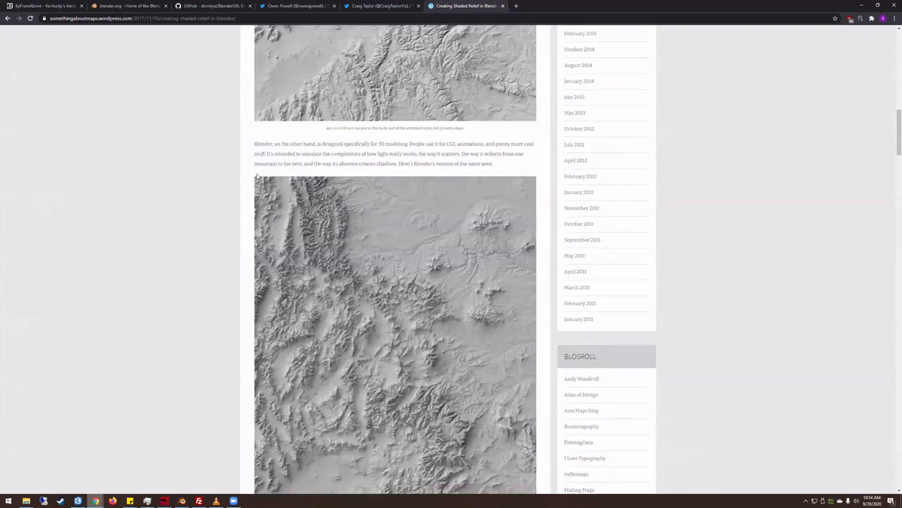
scroll(256, 173, down, 6)
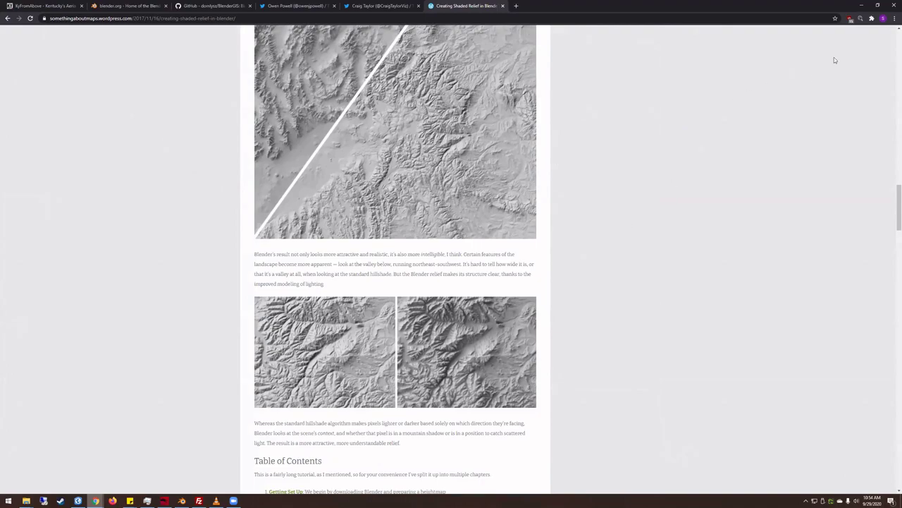
Switch to the browser, look over the BlenderGIS repository page on GitHub, and return to Blender.
click(861, 5)
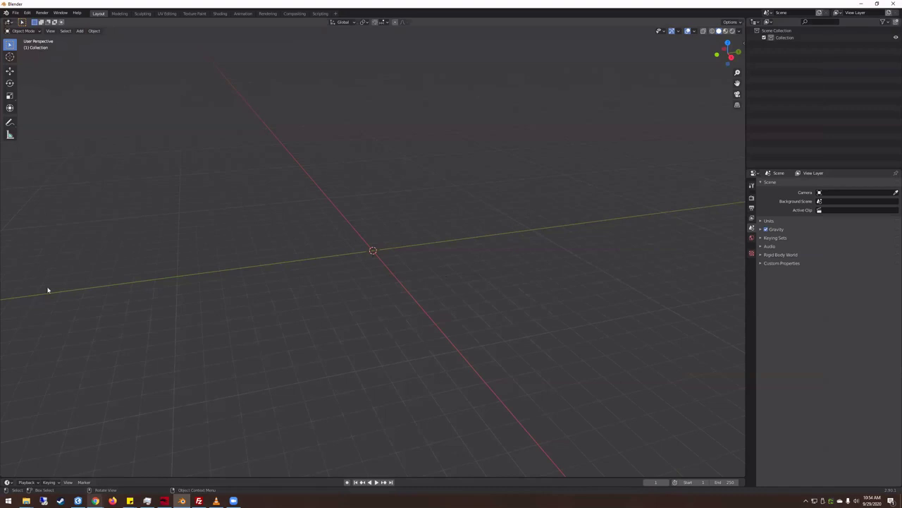
mouse_move(96, 500)
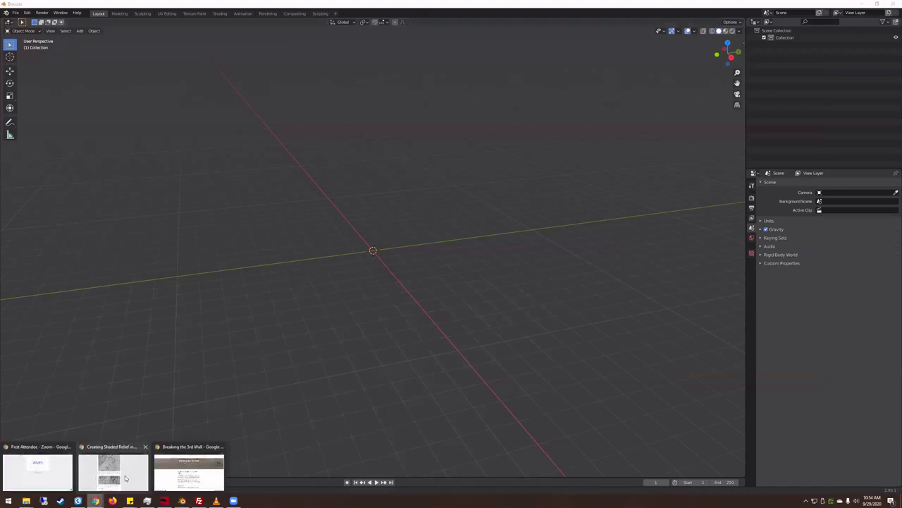
click(123, 477)
click(211, 6)
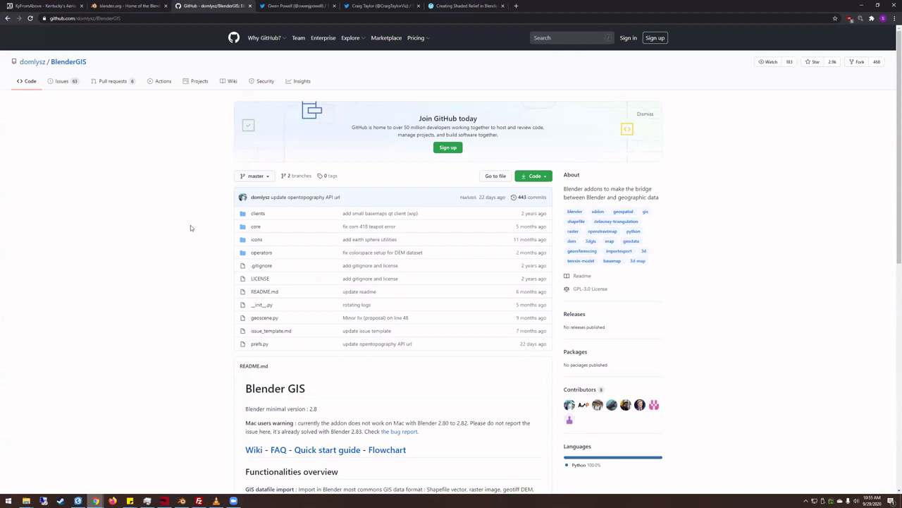
scroll(189, 227, down, 1)
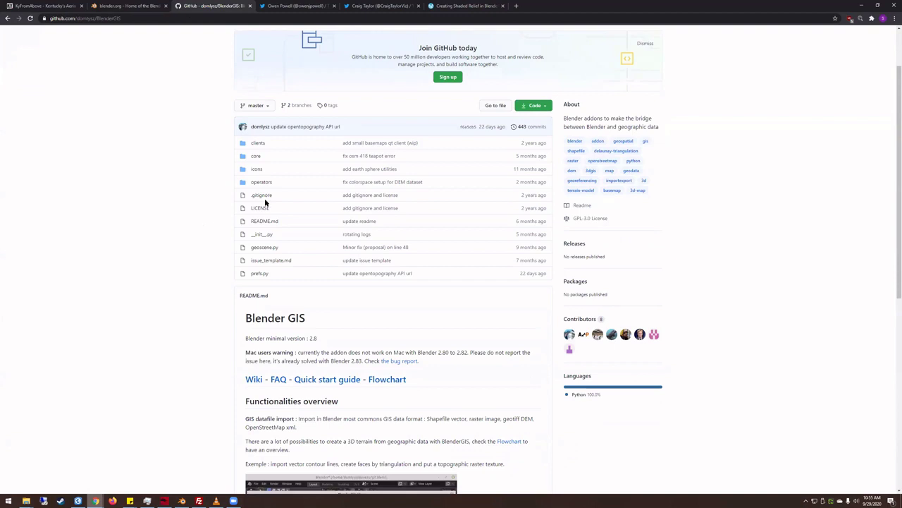
click(863, 5)
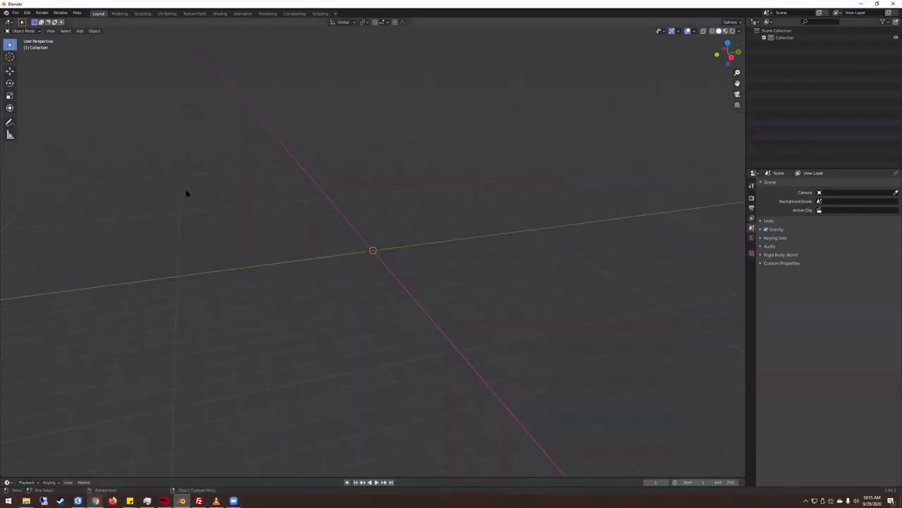
Find the BlenderGIS add-on in the preferences by searching for "gis", enable it, and close the preferences.
click(27, 13)
click(42, 113)
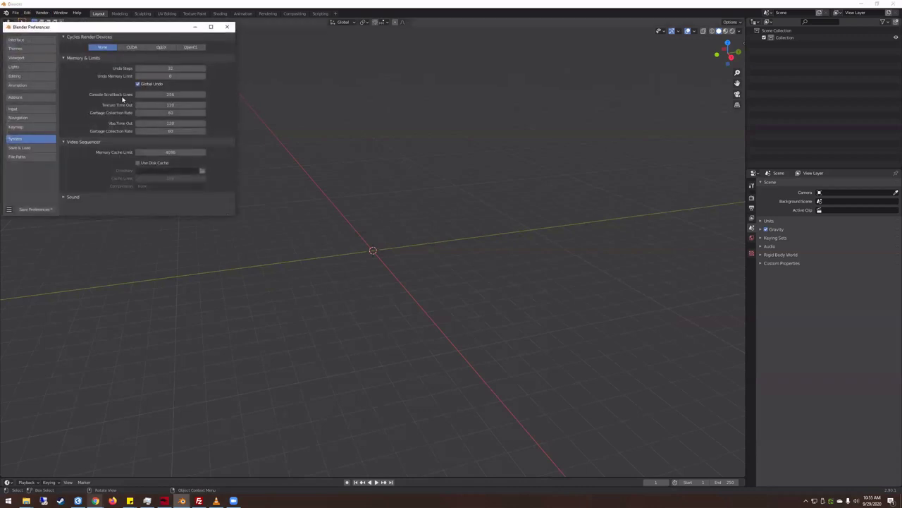
click(21, 97)
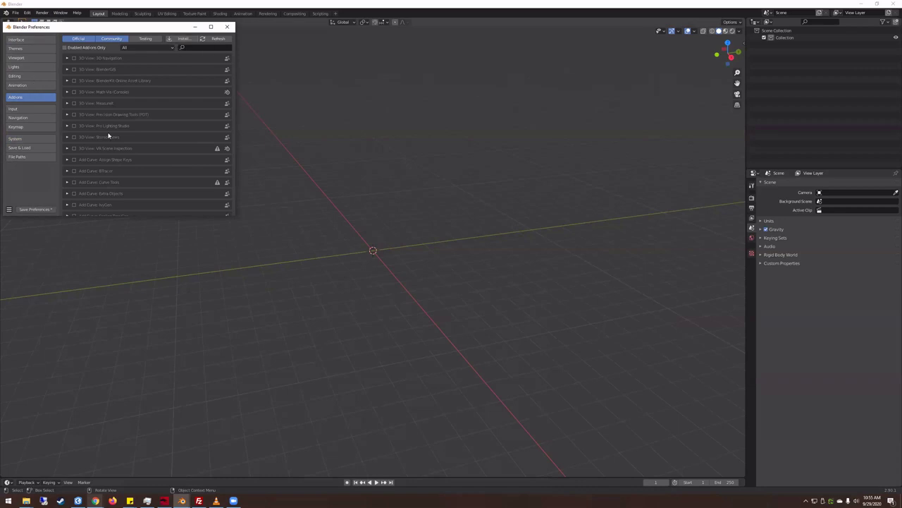
click(194, 47)
text(gis)
click(73, 58)
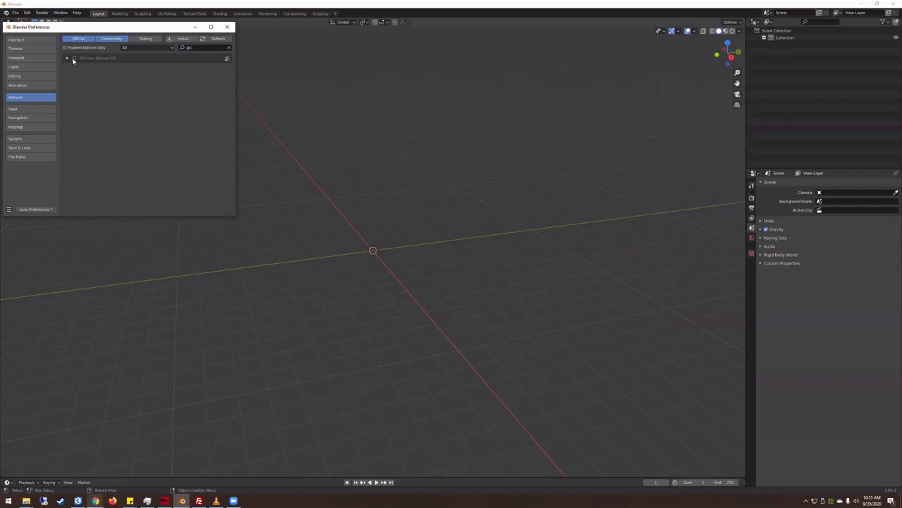
click(227, 27)
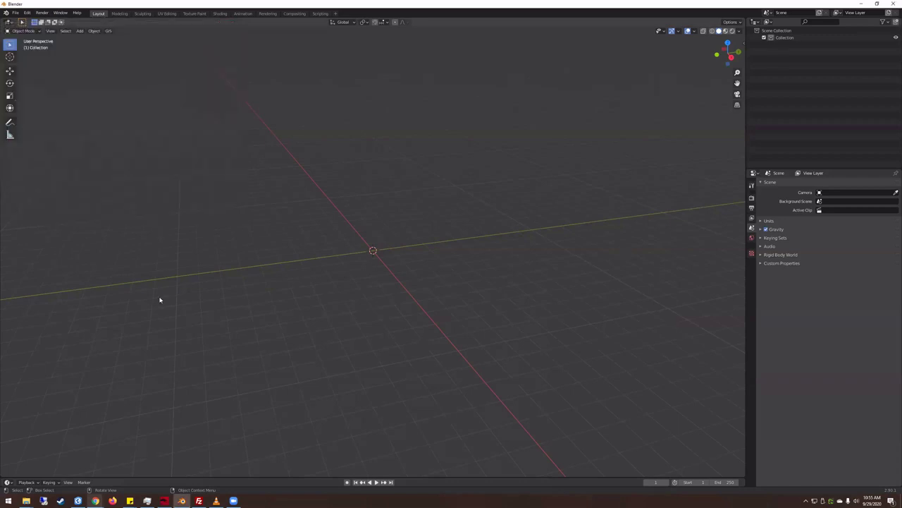
Start a georeferenced raster import and select KyTopo_N21E33_Cumberland.tif in the Cumberland_KY_1Z folder.
click(107, 32)
click(109, 32)
mouse_move(121, 56)
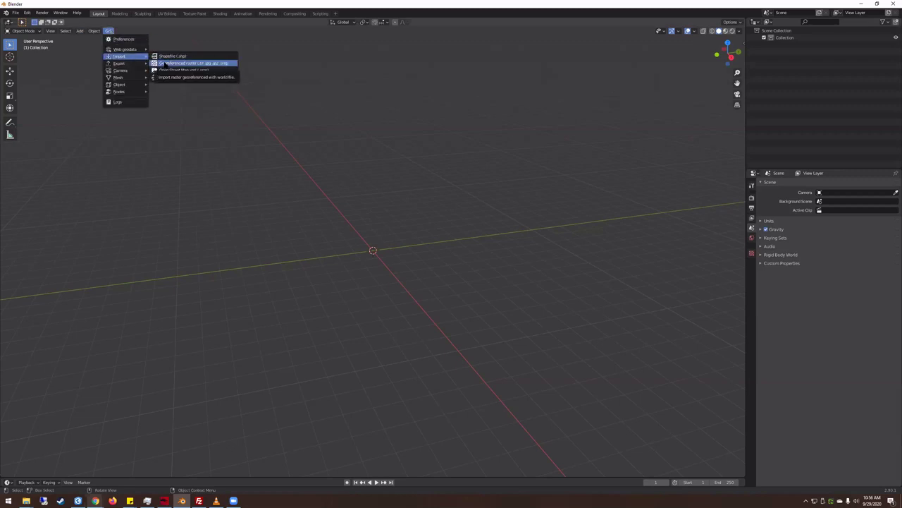
click(165, 63)
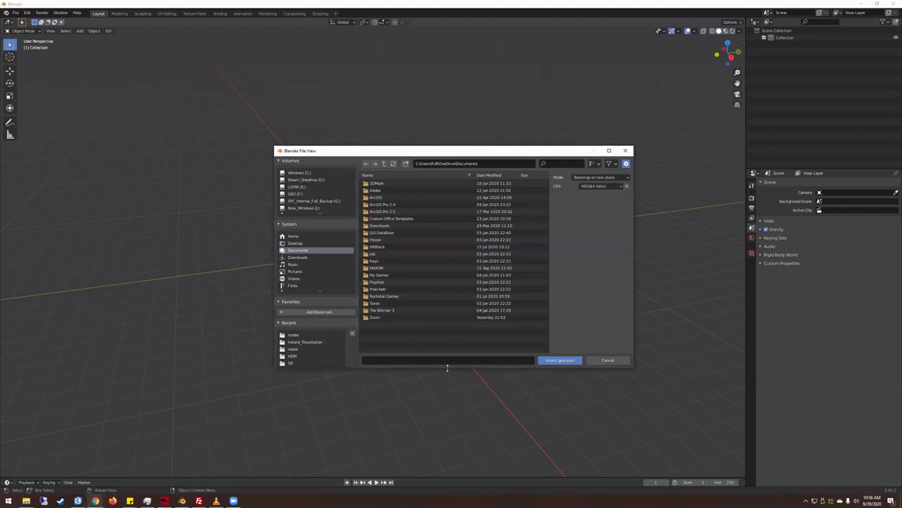
drag(447, 368, 438, 425)
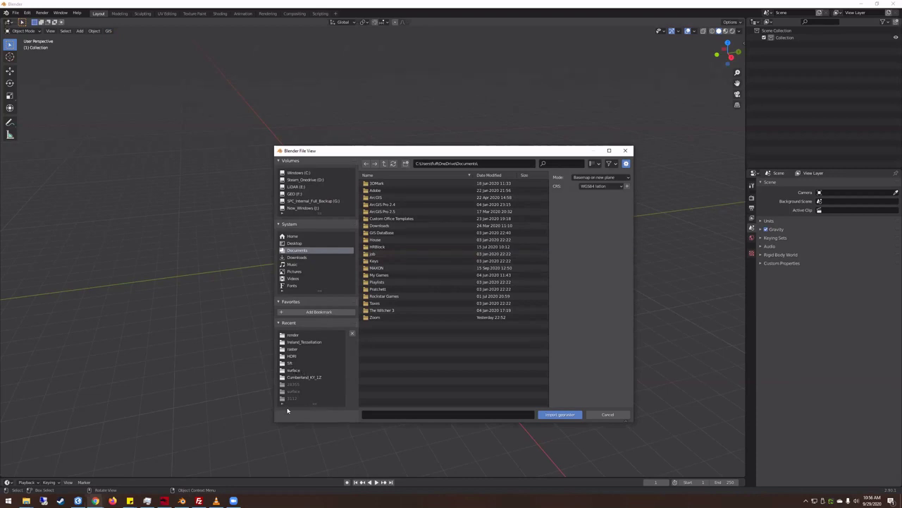
click(296, 378)
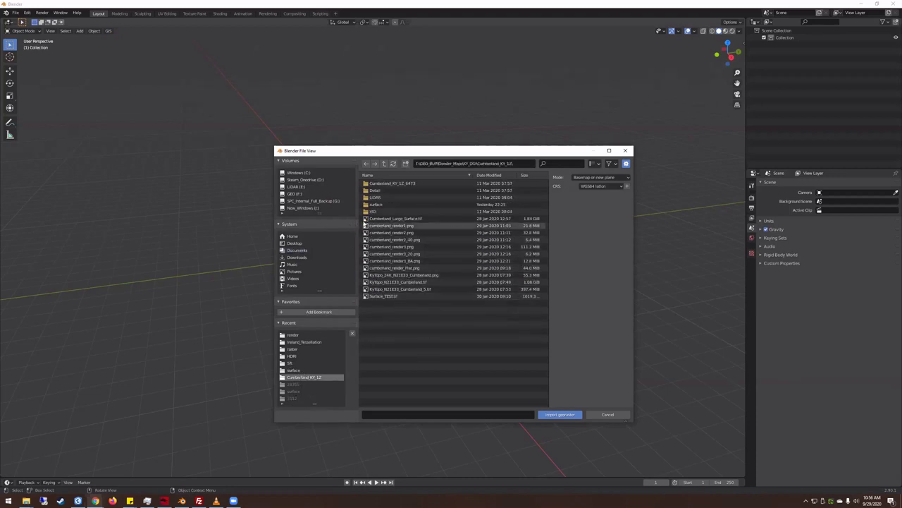
click(385, 289)
click(388, 282)
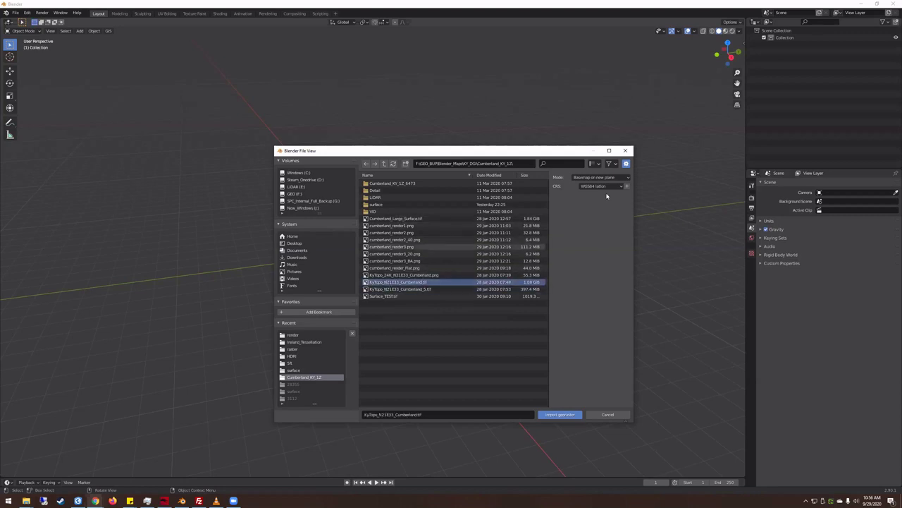
Add the coordinate system found by searching for 6473, and import the selected map raster as a basemap on a new plane.
click(627, 186)
click(525, 200)
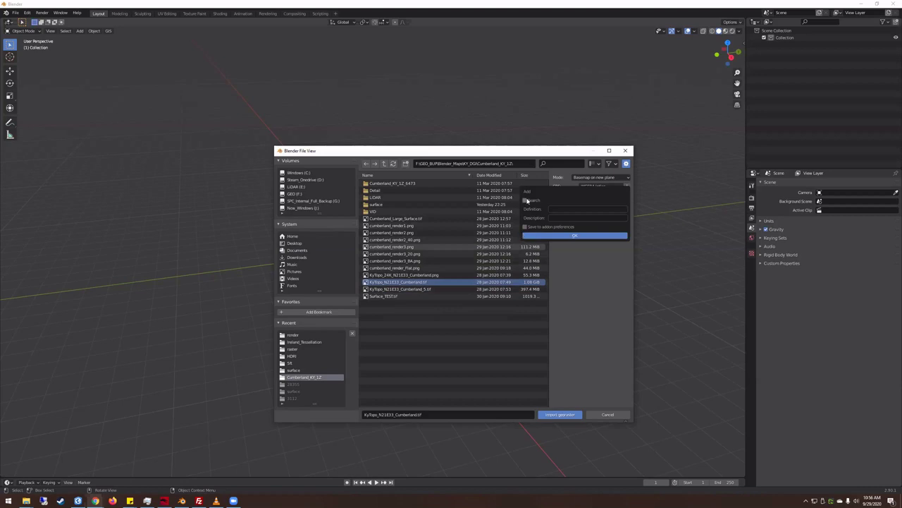
click(557, 208)
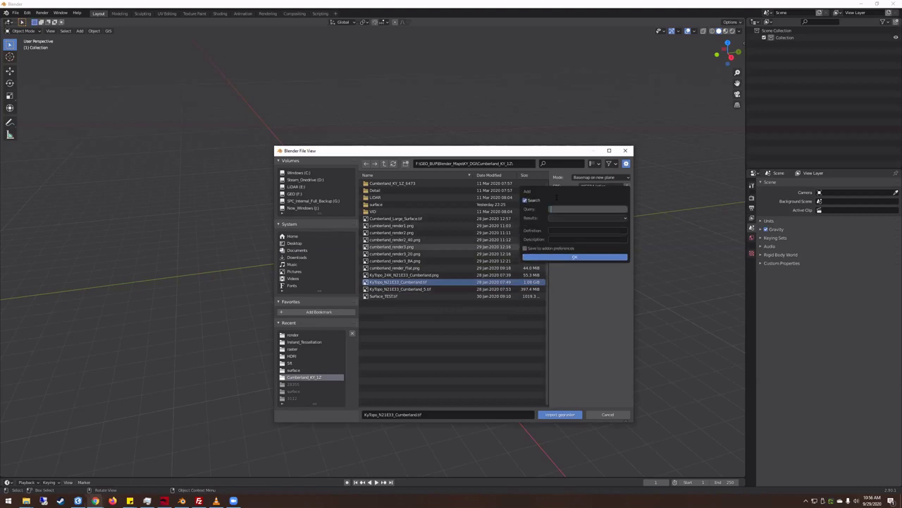
text(6473)
key(Return)
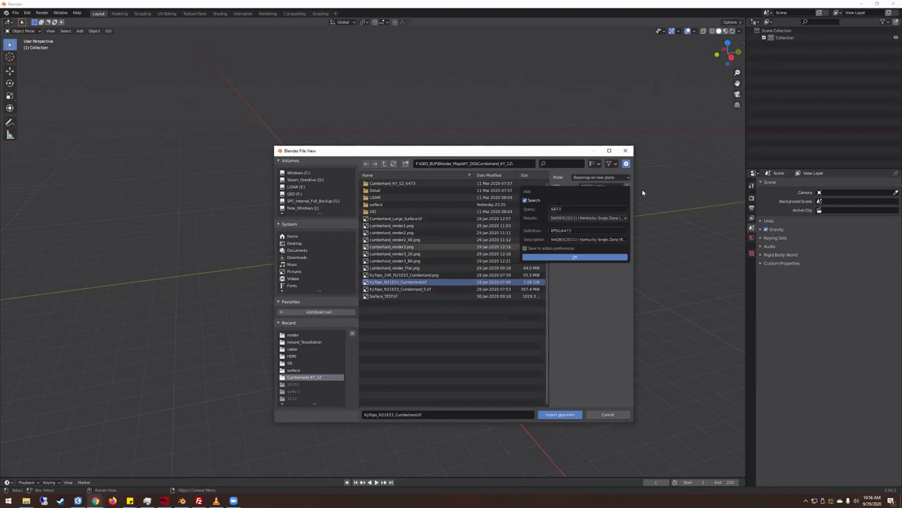
click(562, 258)
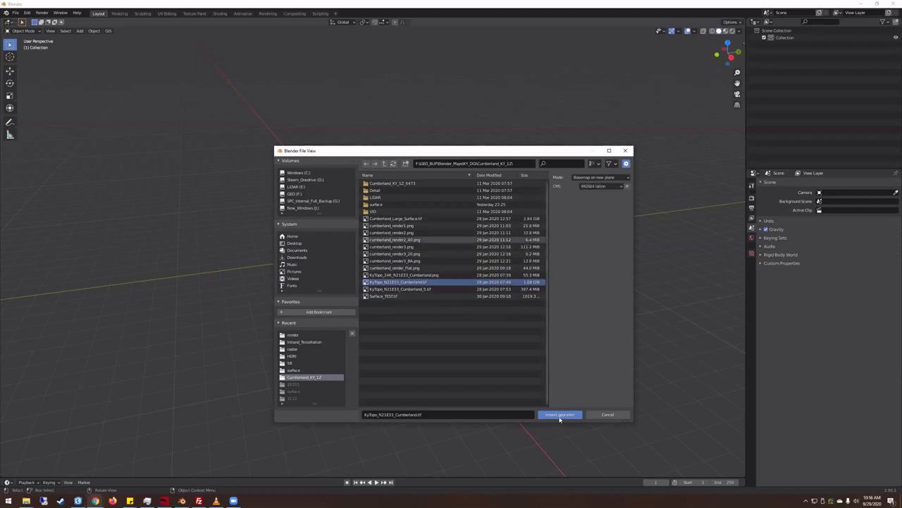
click(560, 415)
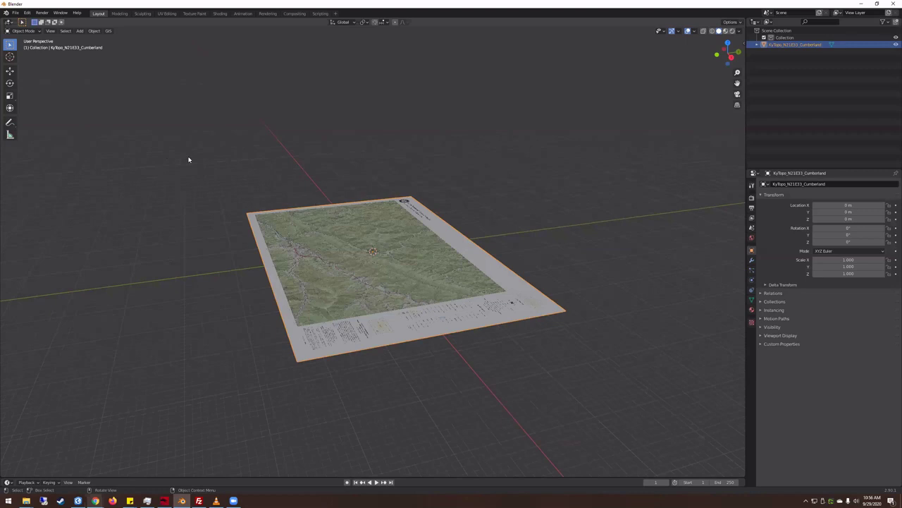
mouse_move(296, 230)
middle_down()
mouse_move(276, 238)
mouse_move(332, 235)
mouse_move(342, 265)
mouse_move(346, 246)
mouse_move(287, 236)
middle_up()
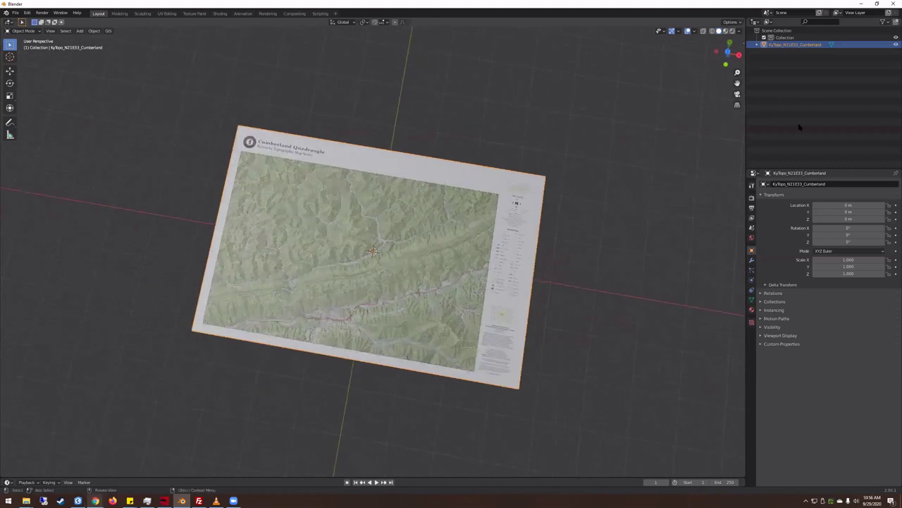
Close Blender without saving, dismiss the splash screen of the reopened session, and shrink the node editor to enlarge the 3D viewport.
click(894, 3)
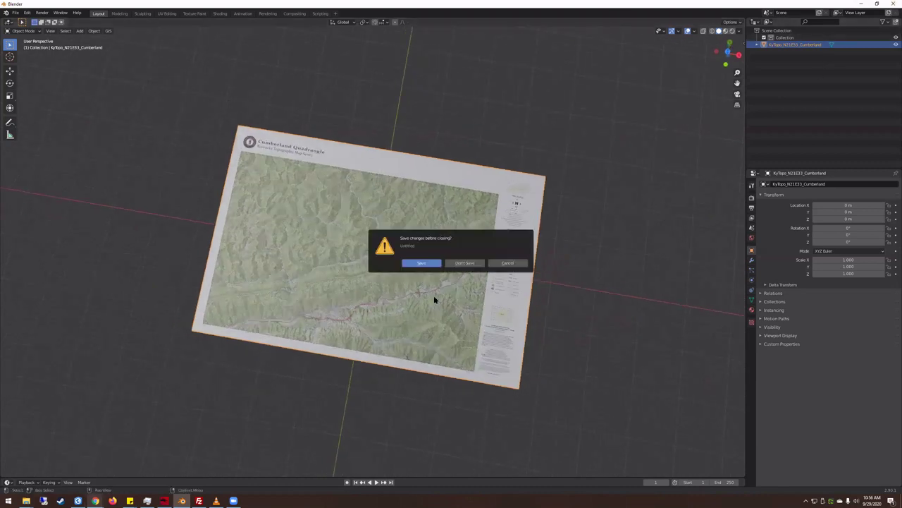
click(462, 263)
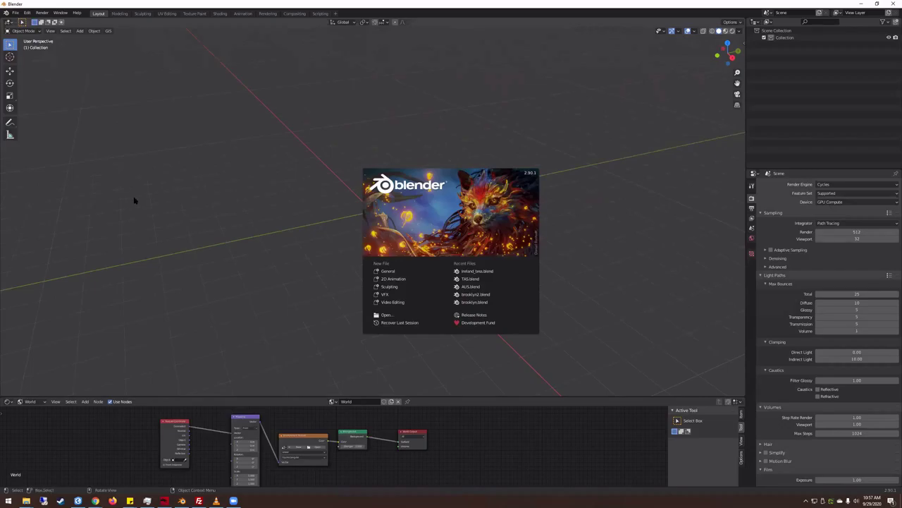
click(306, 308)
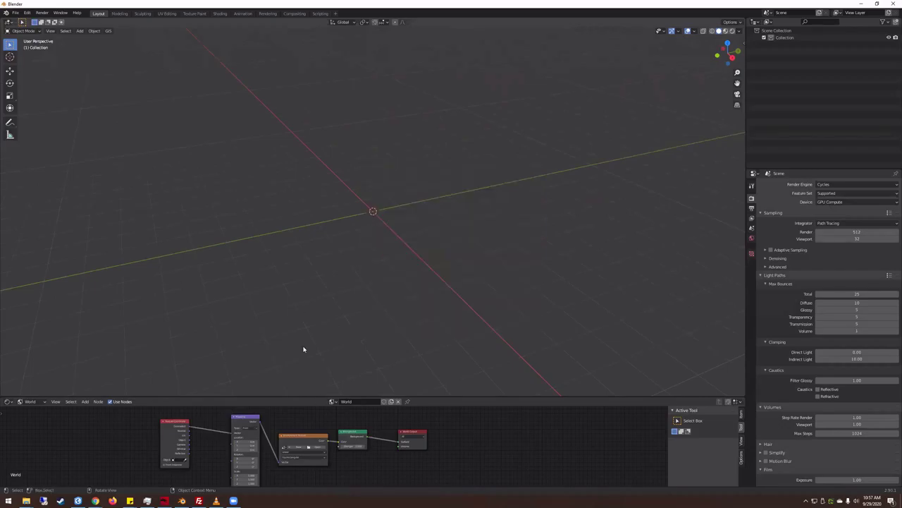
drag(296, 396, 294, 478)
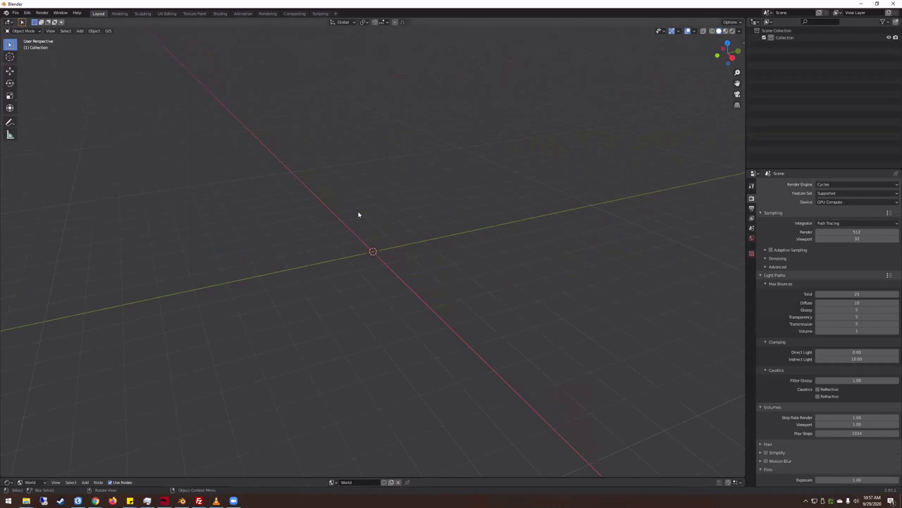
Import KyTopo_N21E33_Cumberland.tif as a georeferenced basemap on a new plane, using the NAD83(2011) / Kentucky Single Zone (ftUS) coordinate system.
click(109, 32)
mouse_move(120, 57)
click(193, 62)
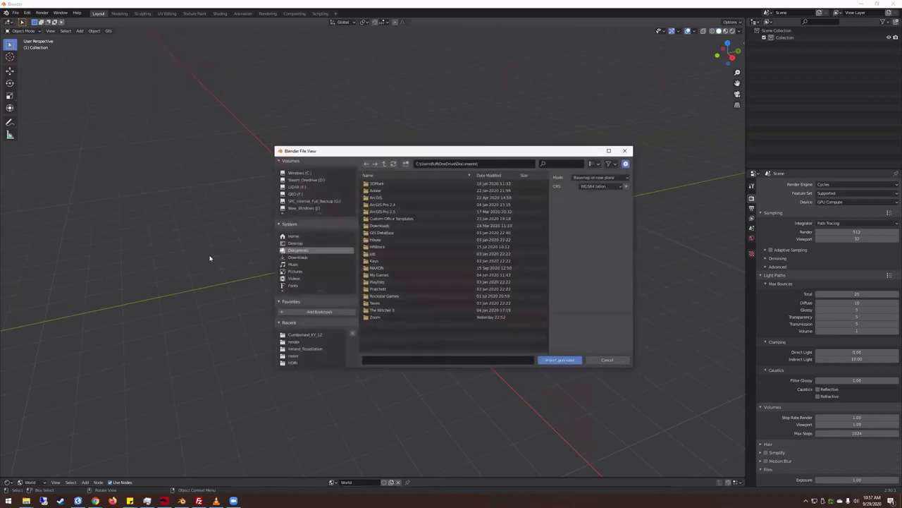
click(399, 282)
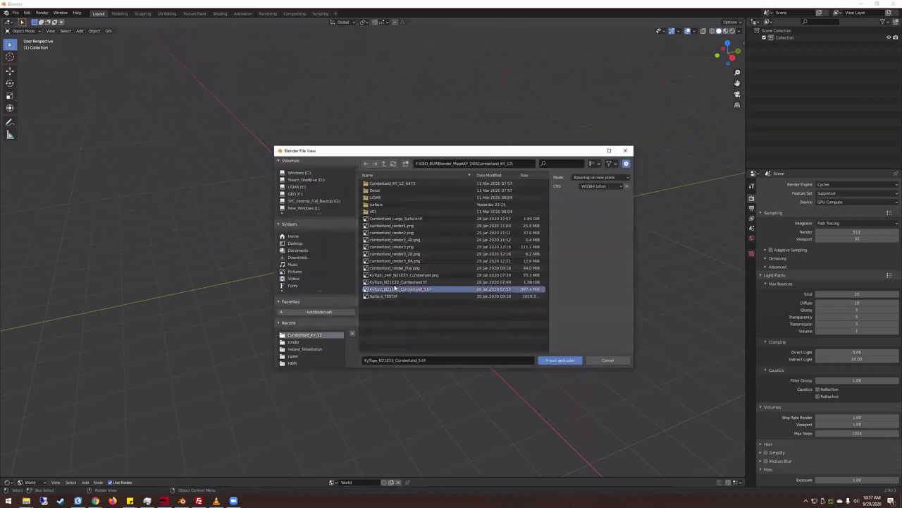
click(599, 178)
click(584, 185)
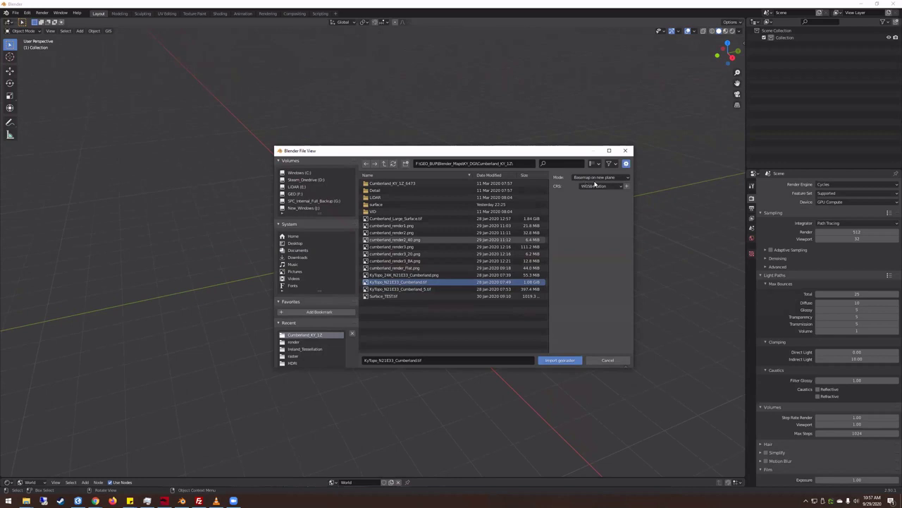
click(622, 187)
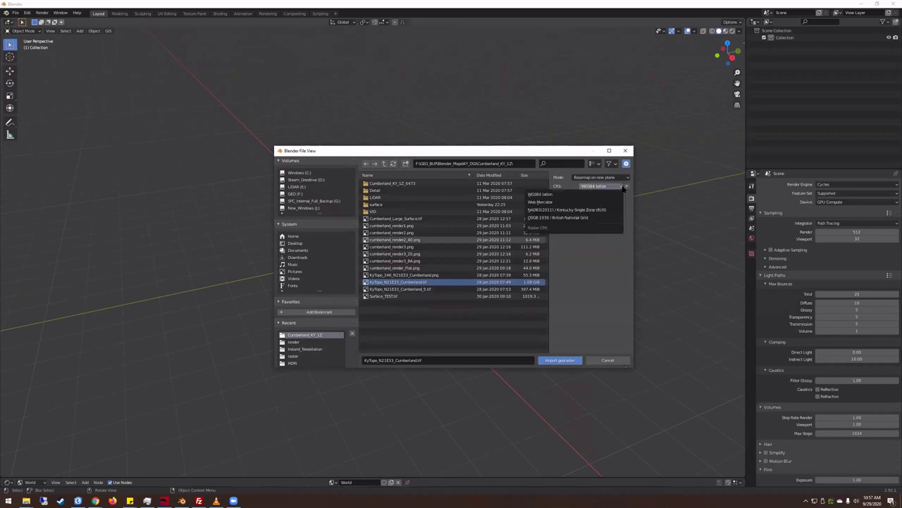
click(575, 211)
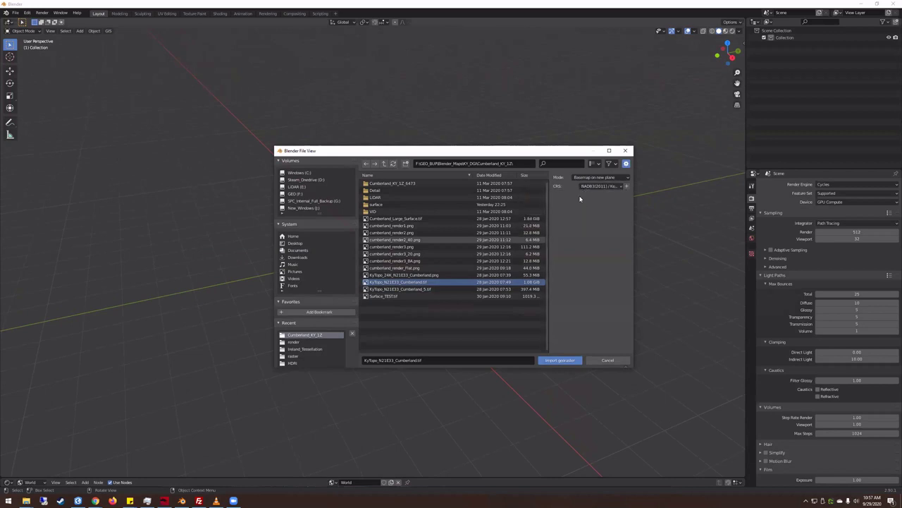
click(560, 360)
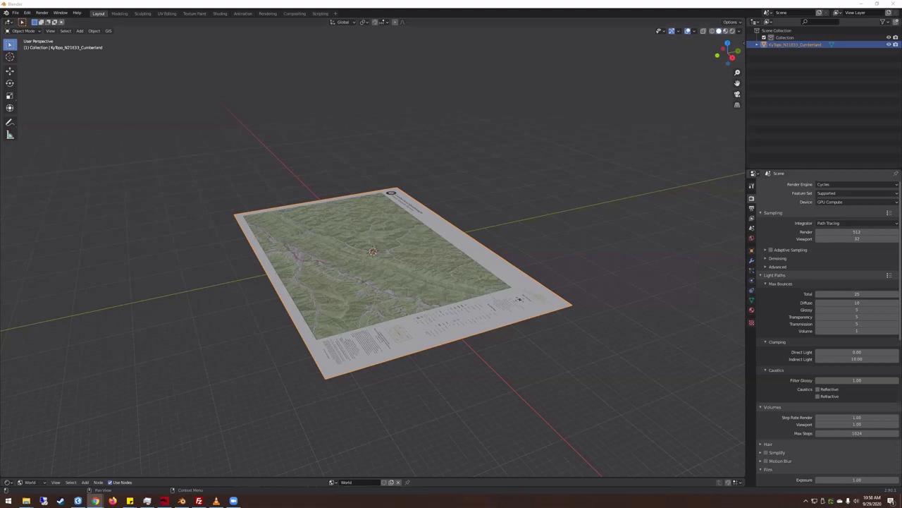
middle_drag(162, 233, 177, 228)
middle_drag(227, 254, 174, 180)
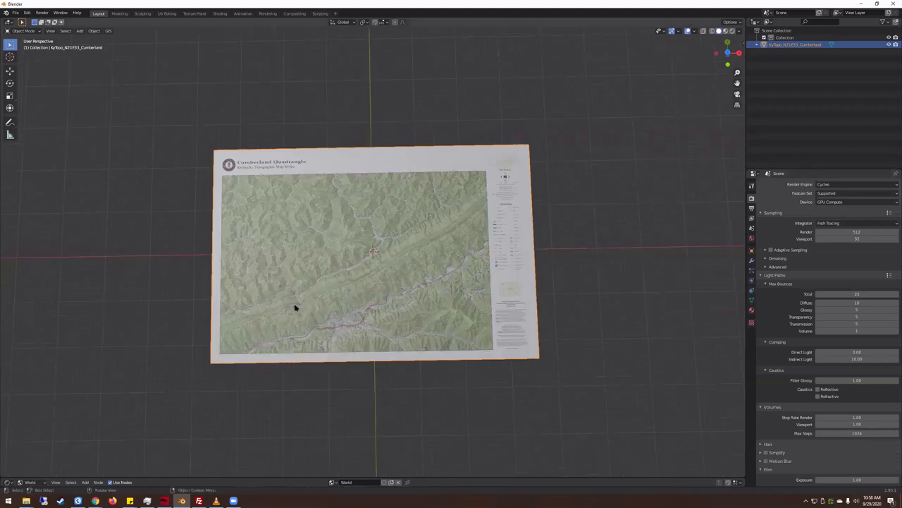
Start a georeferenced raster import and select Cumberland_5ft_Surface_zero_con.tif in the 5ft folder inside the surface folder.
click(109, 32)
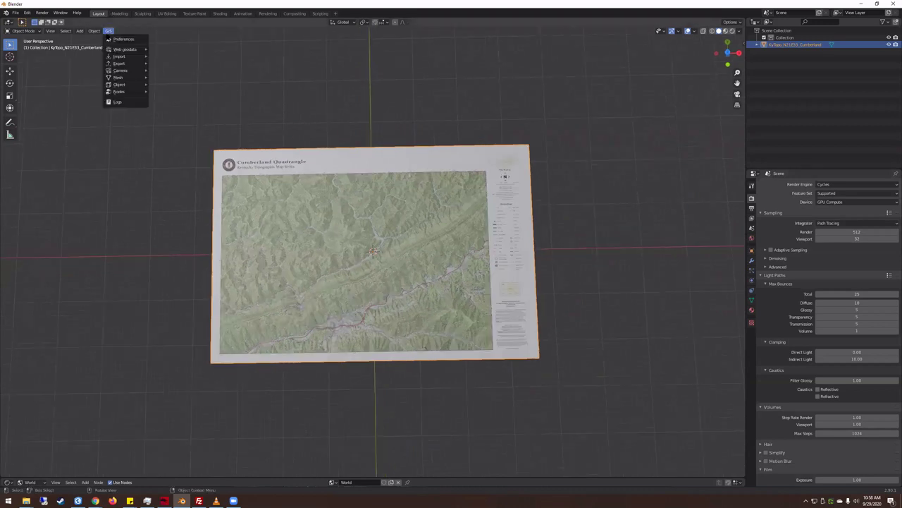
mouse_move(119, 57)
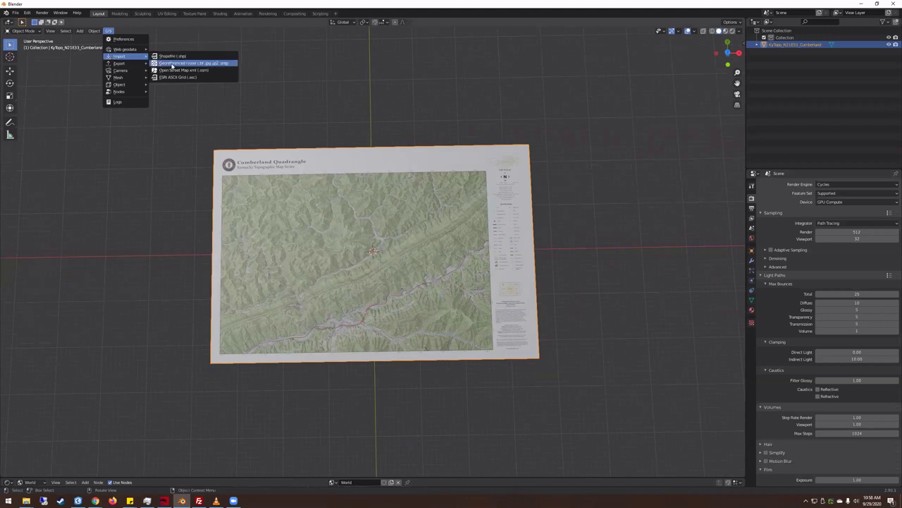
click(173, 63)
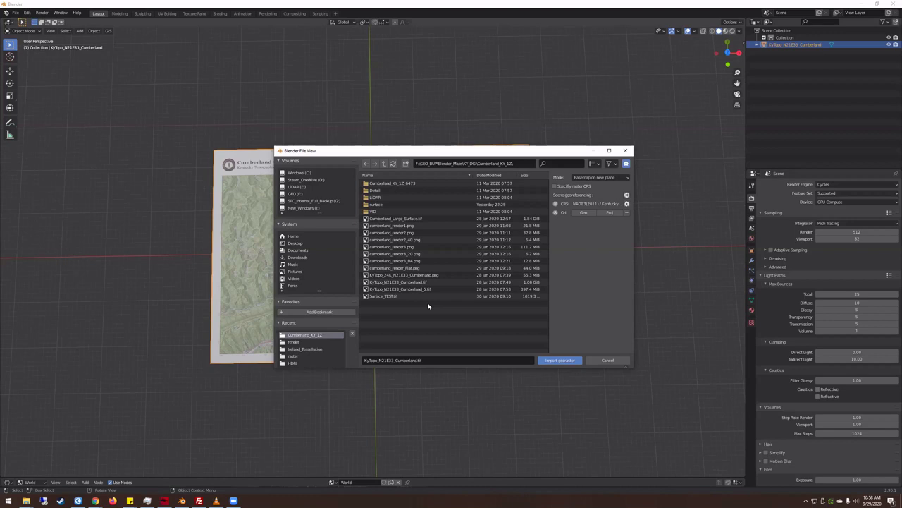
double_click(373, 204)
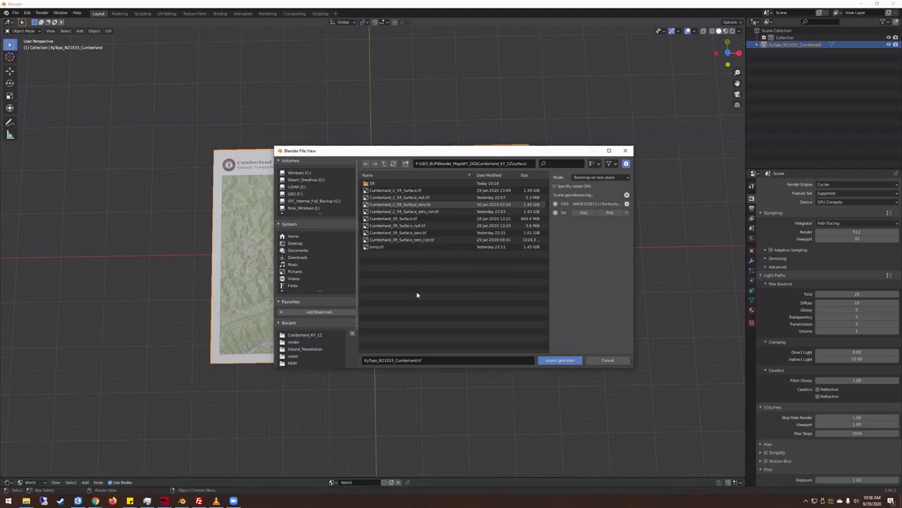
double_click(368, 183)
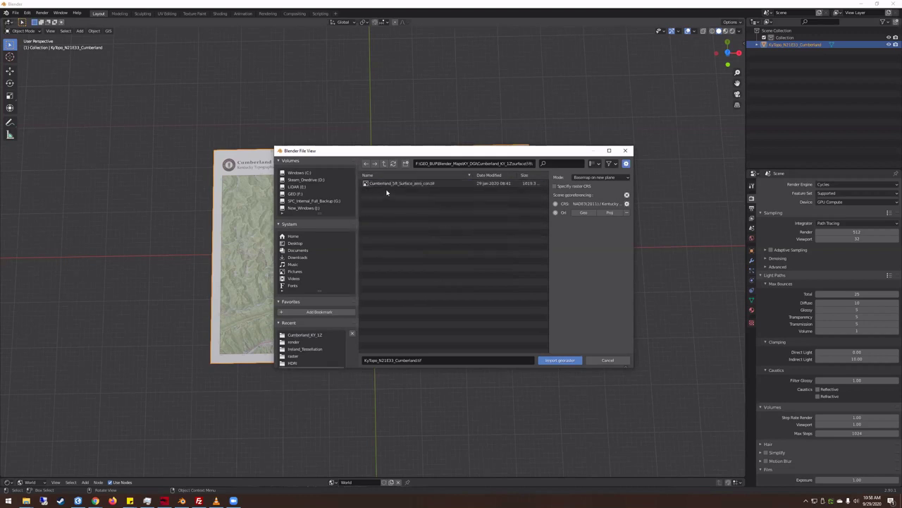
click(408, 184)
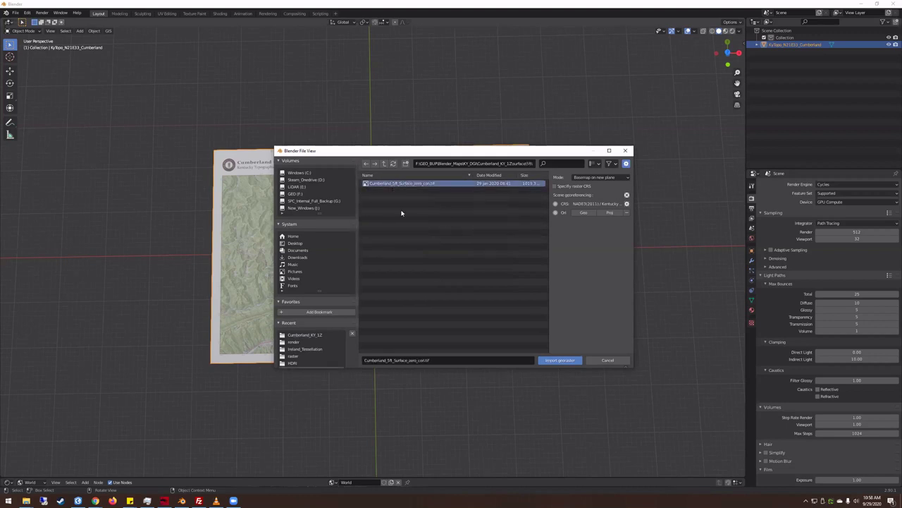
Set the import mode to DEM as displacement texture, applied to the existing mesh KyTopo_N21E33_Cumberland.
click(588, 179)
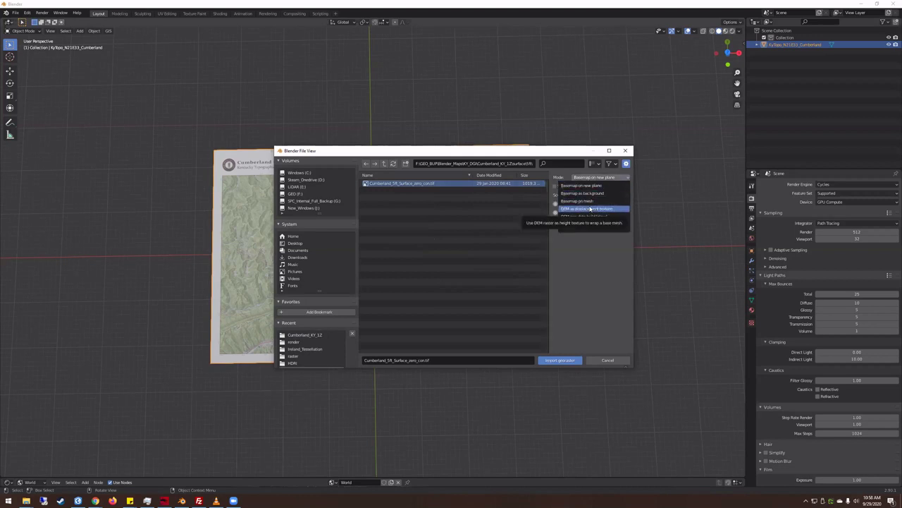
click(590, 208)
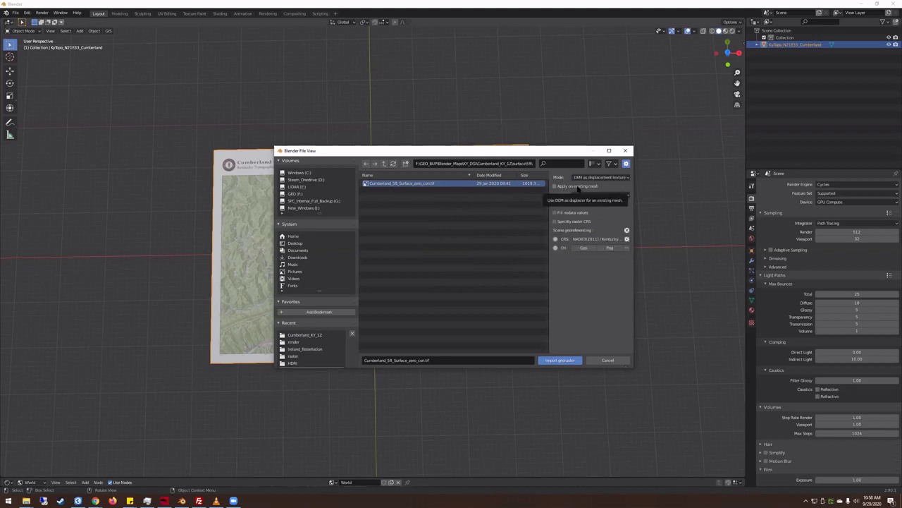
click(578, 186)
click(592, 195)
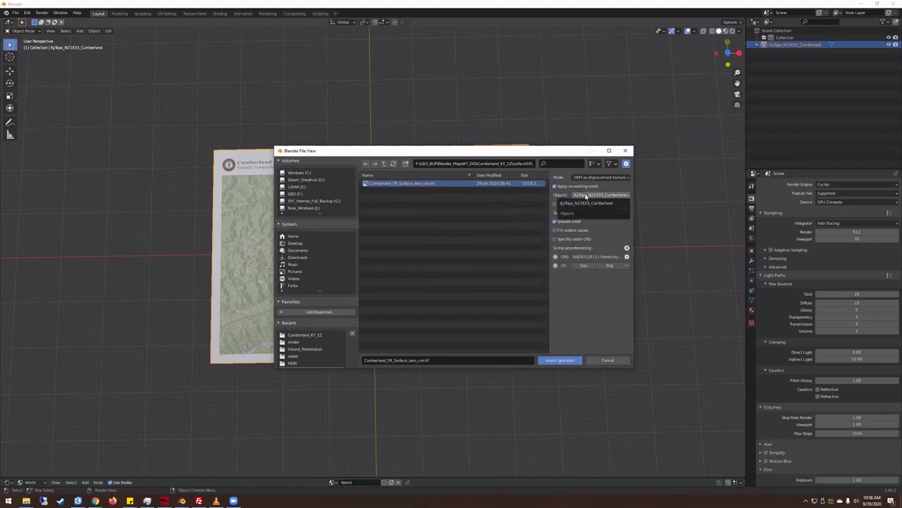
click(578, 202)
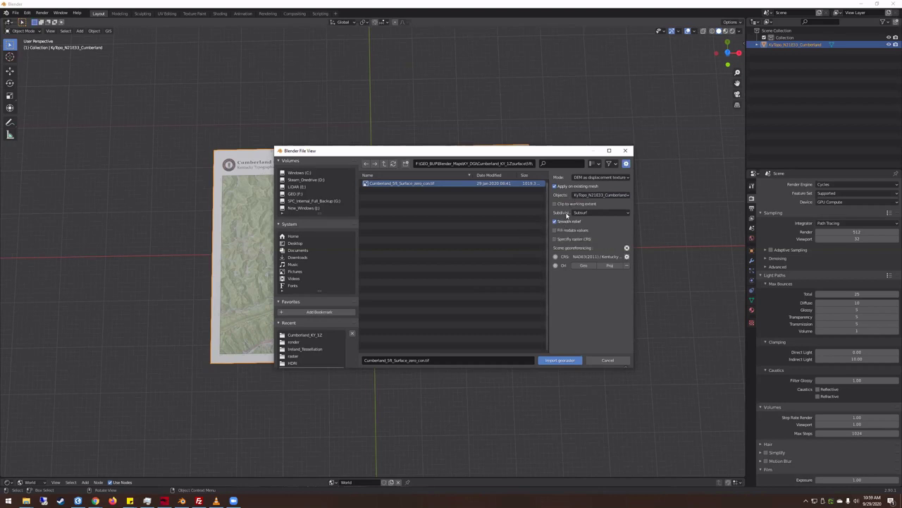
Keep Subsurf as the subdivision method, turn off Smooth relief, and import the elevation raster.
click(583, 213)
click(577, 214)
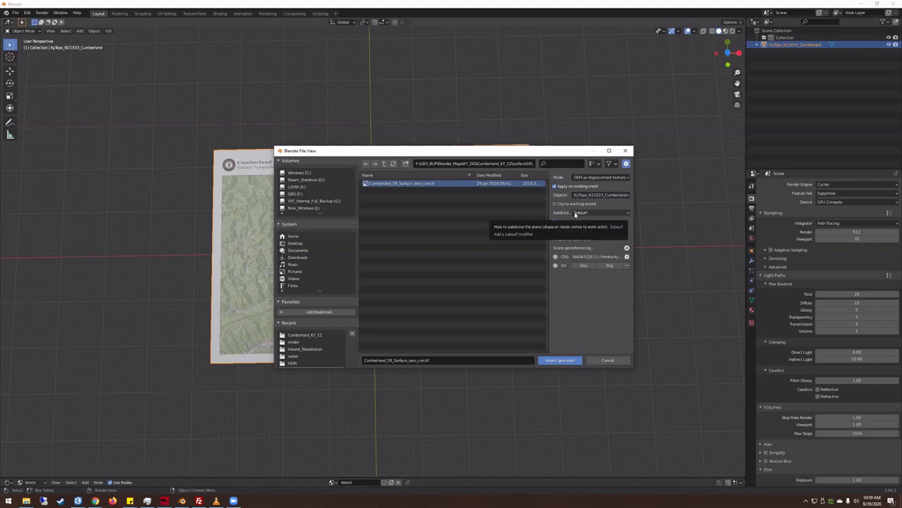
click(577, 212)
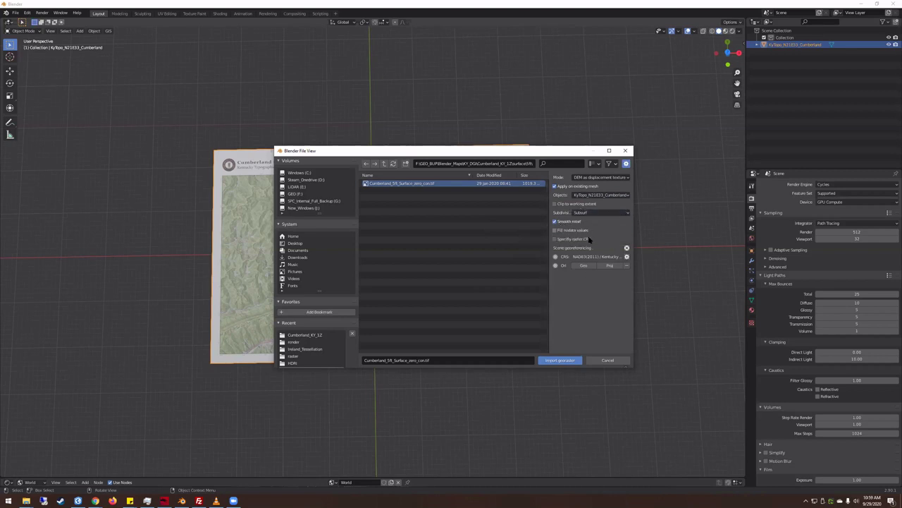
click(561, 223)
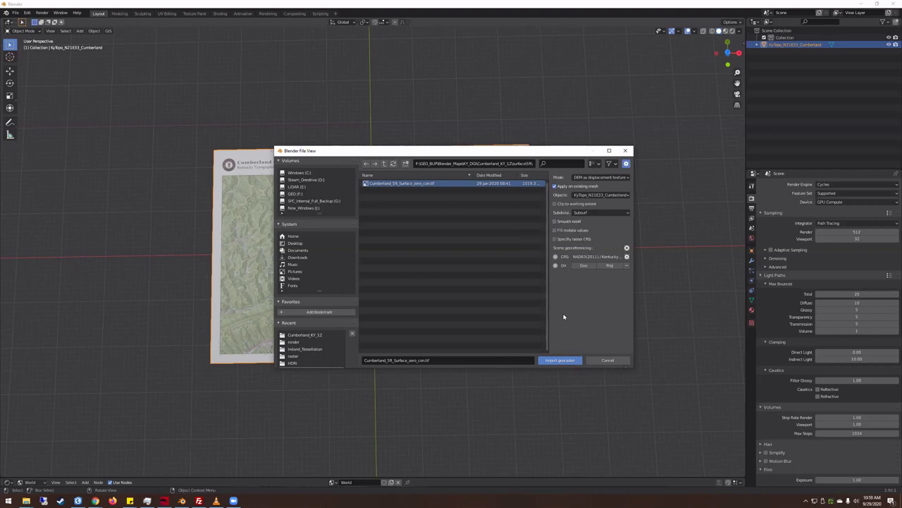
click(559, 360)
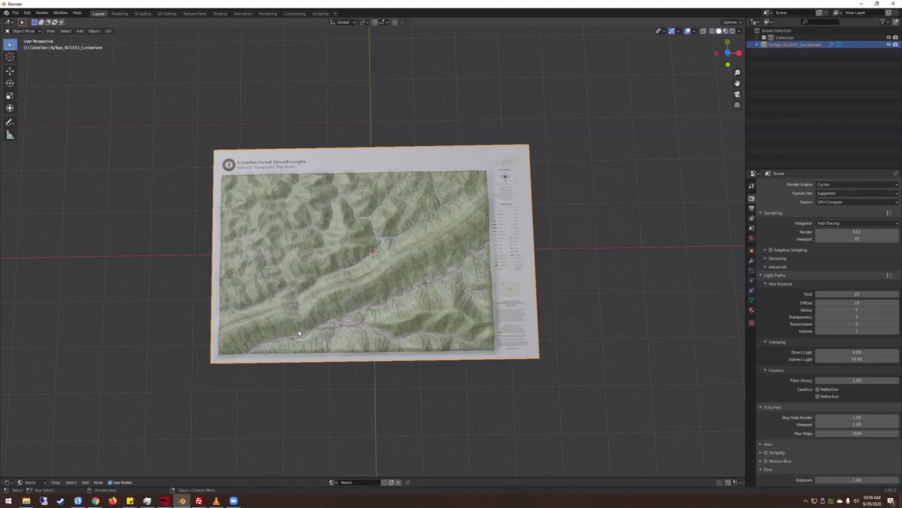
Set the map's DEM subdivision modifier levels to 6 for the viewport and 11 for rendering.
middle_drag(303, 334, 438, 291)
scroll(367, 297, up, 6)
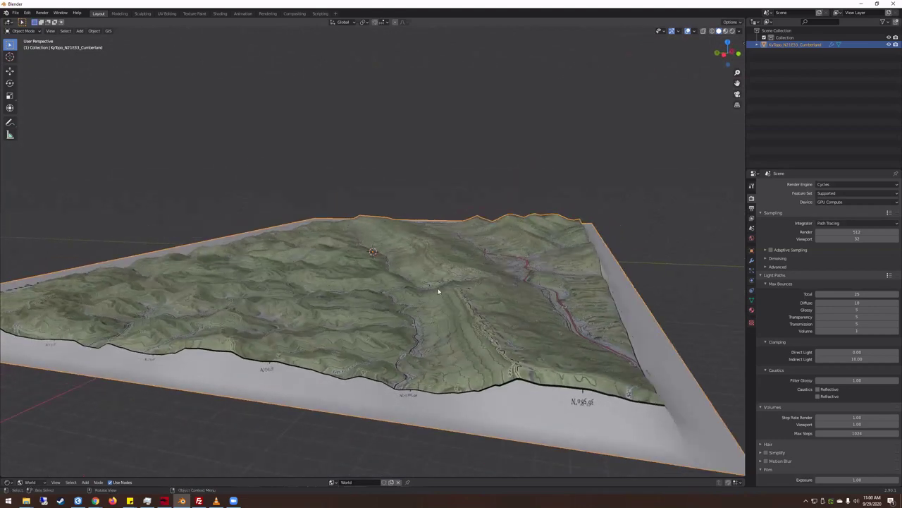
middle_drag(493, 272, 317, 315)
middle_drag(224, 196, 745, 260)
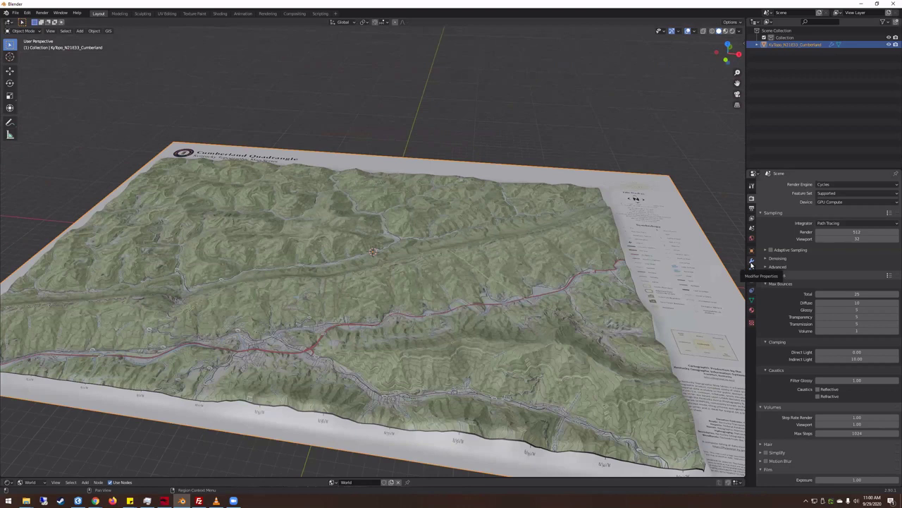
click(751, 261)
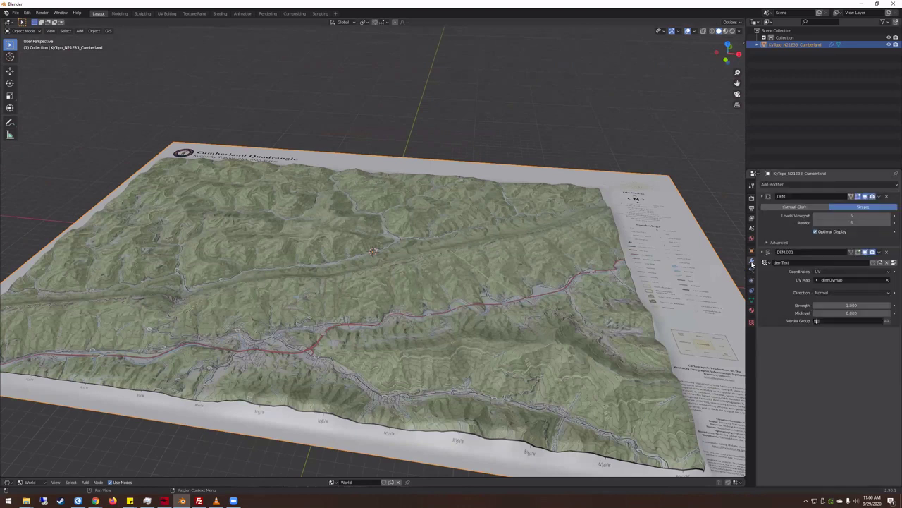
click(852, 216)
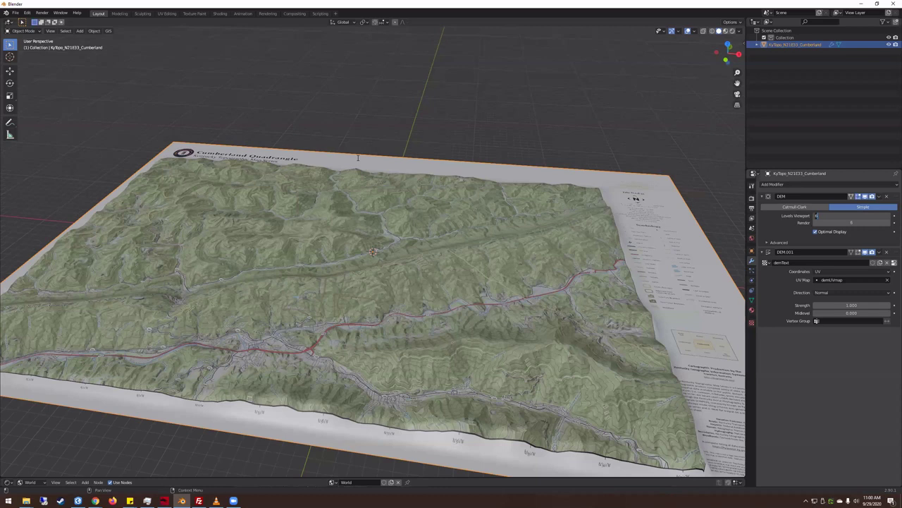
key(Tab)
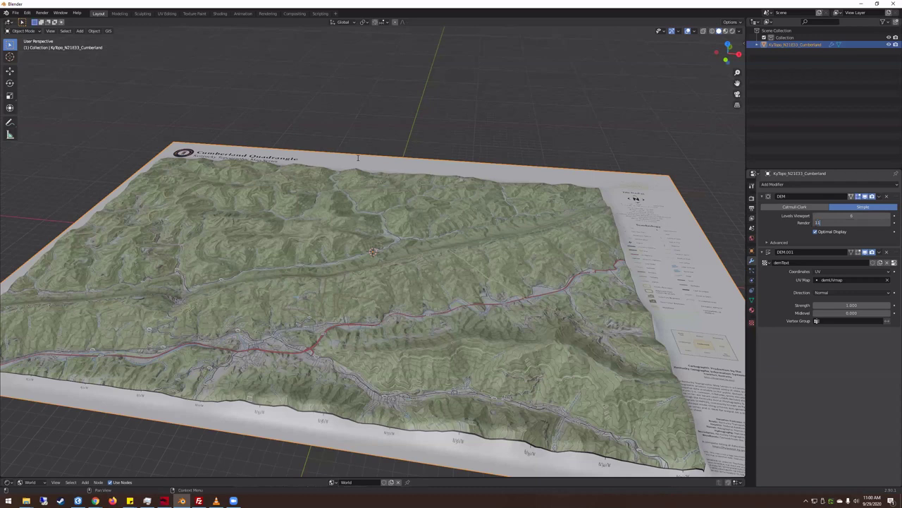
Try viewport subdivision levels of 9 and 11 on the DEM modifier and inspect the terrain detail.
key(Tab)
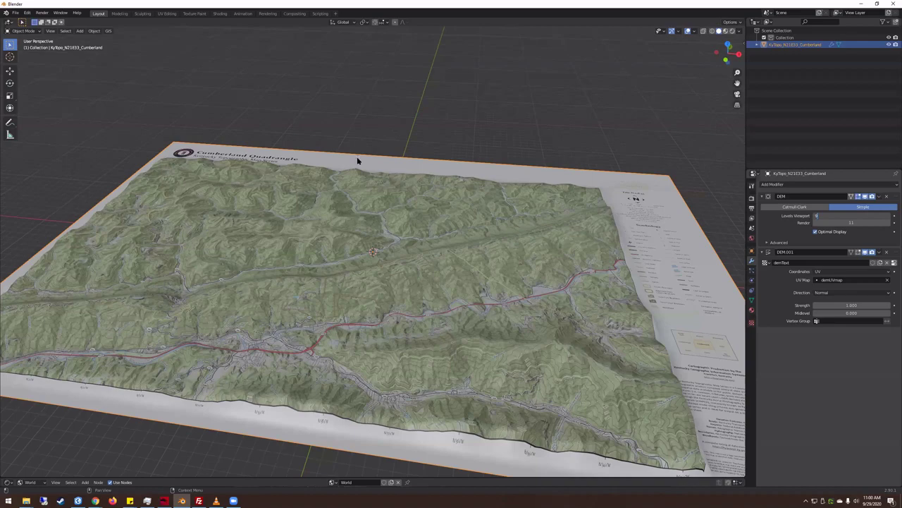
key(Return)
middle_drag(261, 298, 466, 303)
scroll(452, 313, up, 6)
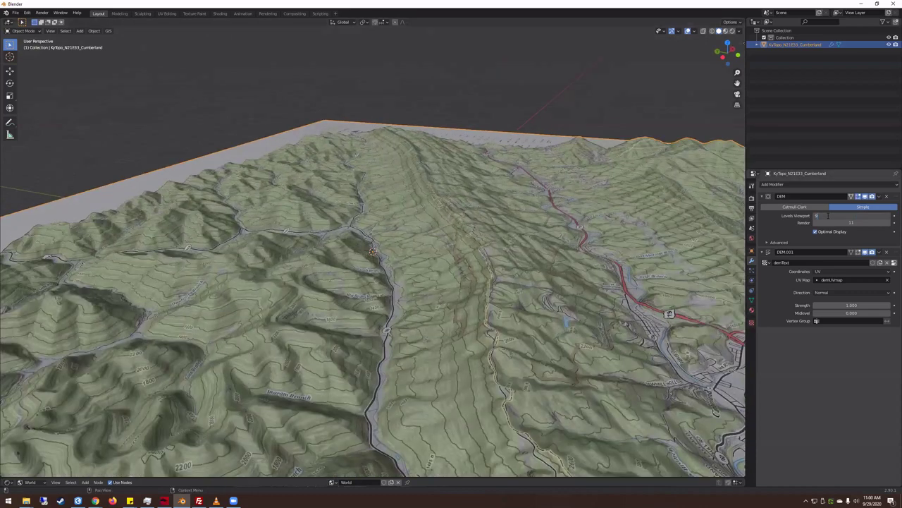
text(12)
middle_drag(625, 290, 423, 270)
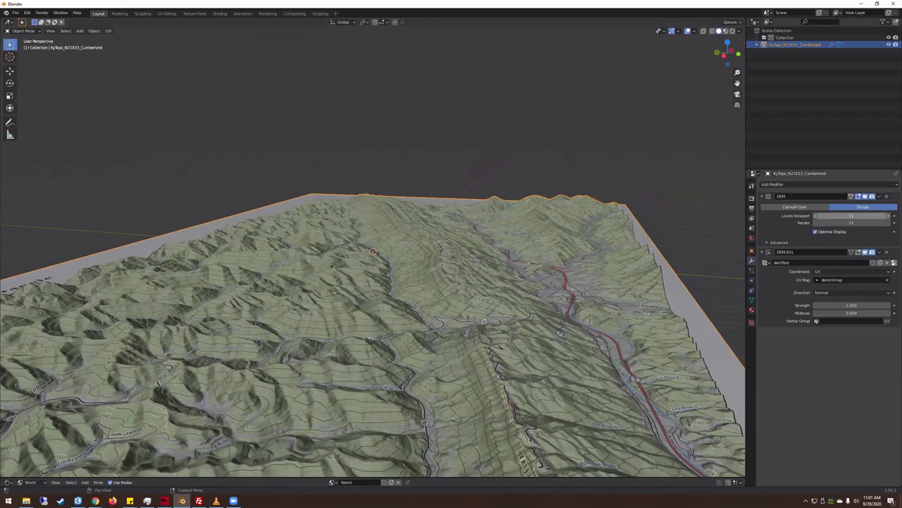
Set the DEM modifier's viewport subdivision level to 6 and show the map in top orthographic view.
click(851, 215)
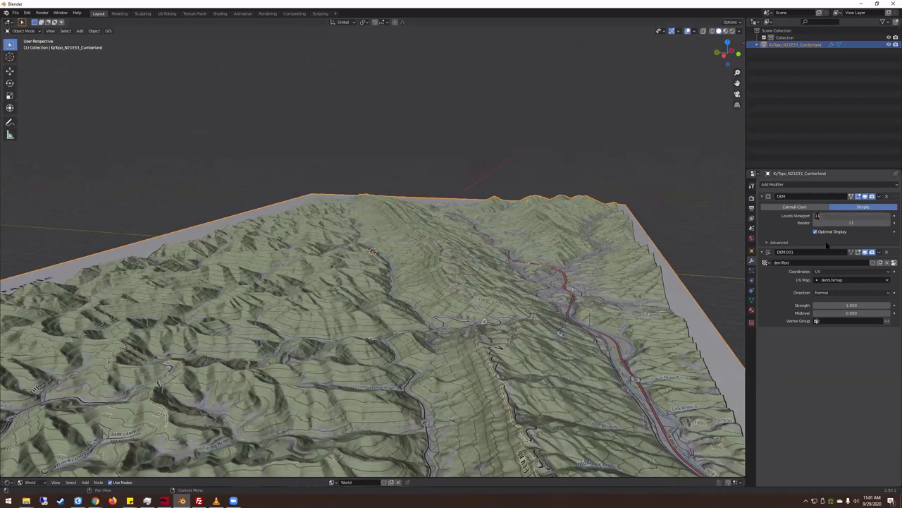
text(6)
key(Return)
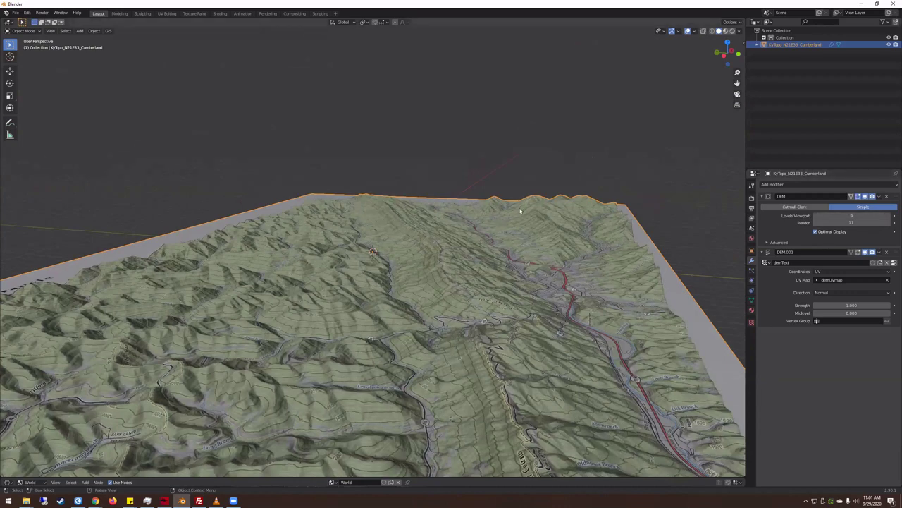
middle_drag(521, 206, 520, 210)
key(KP_7)
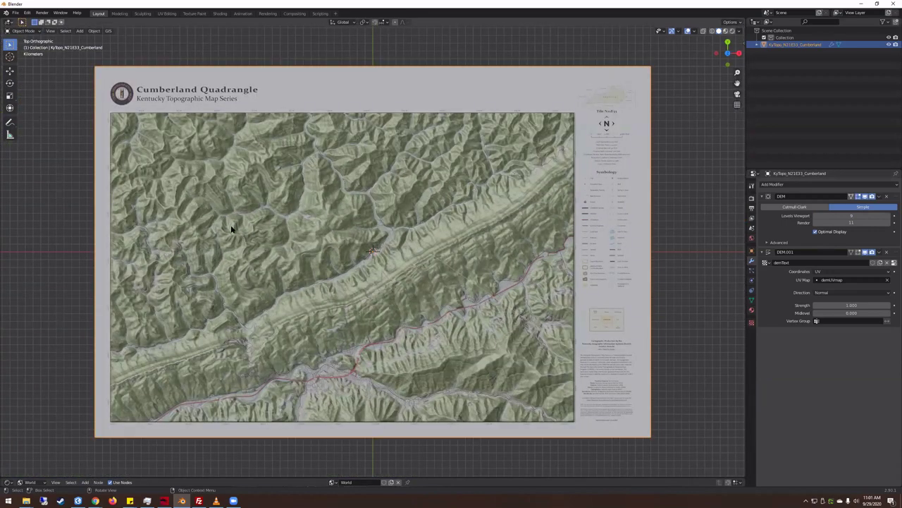
middle_drag(234, 227, 279, 205)
key(KP_7)
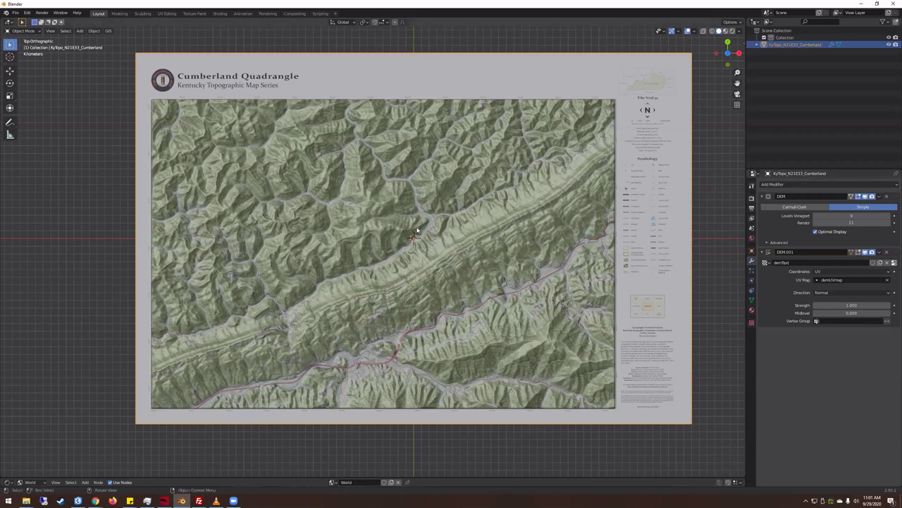
Exaggerate the terrain relief by setting the map object's Z scale to 2.
click(752, 251)
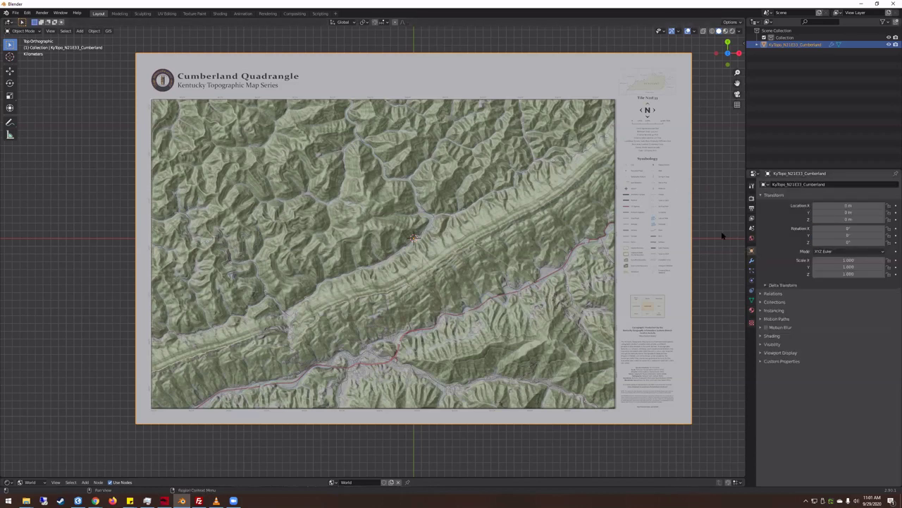
middle_drag(429, 363, 471, 284)
middle_drag(404, 252, 399, 252)
scroll(399, 252, up, 5)
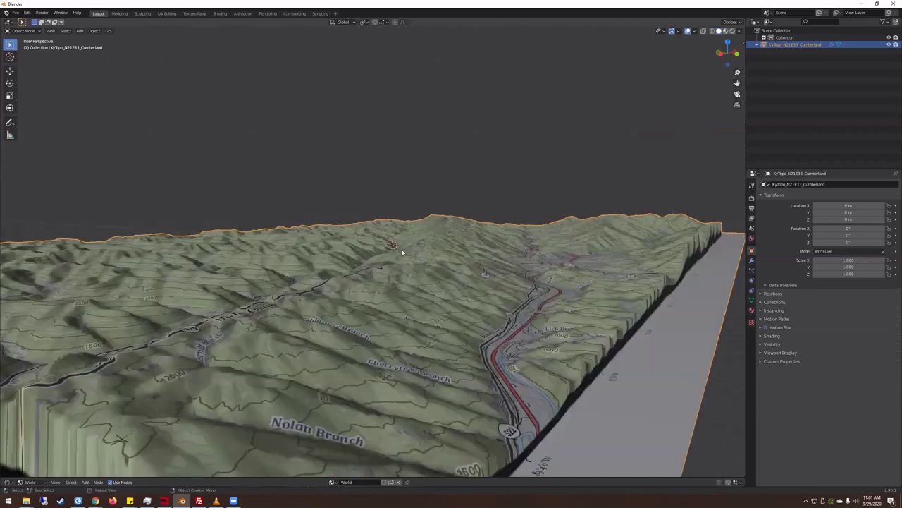
click(832, 274)
text(2)
key(Return)
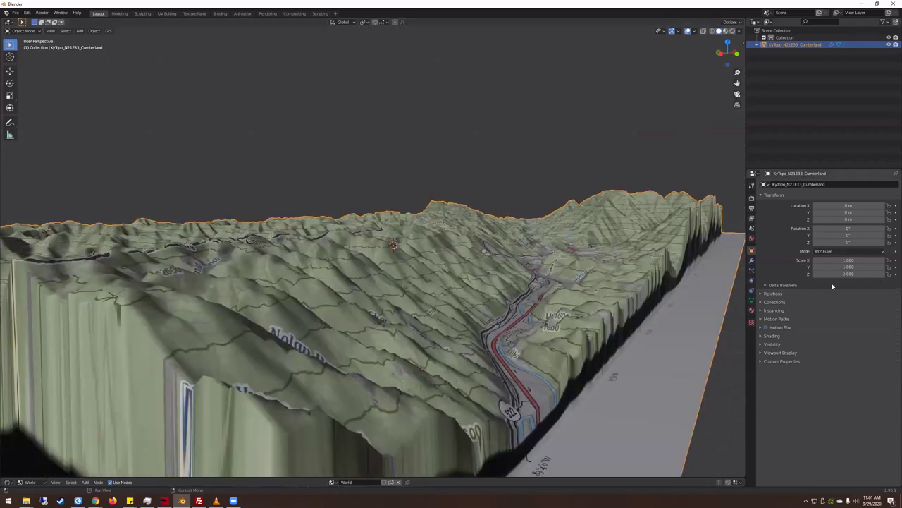
Show the whole map in top orthographic view with Rendered viewport shading.
scroll(543, 251, down, 5)
middle_drag(539, 261, 364, 226)
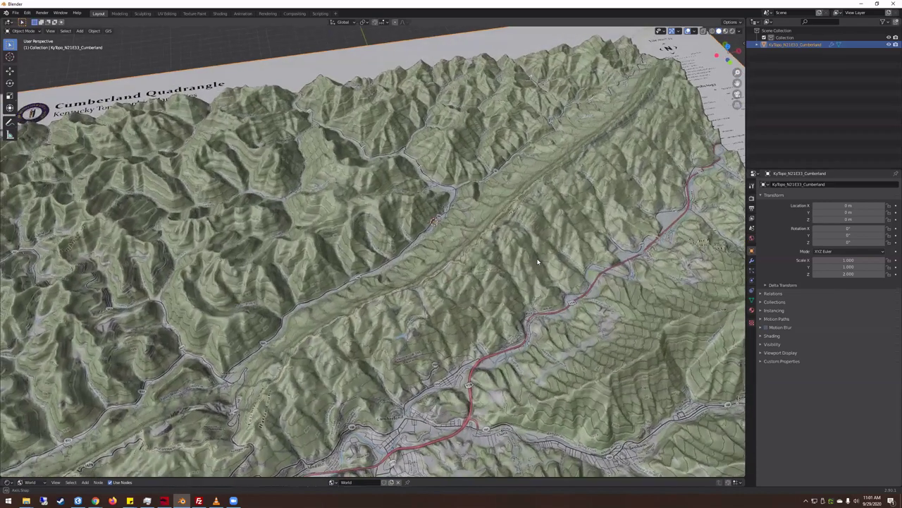
alt+middle_drag(353, 293, 437, 306)
scroll(411, 315, down, 4)
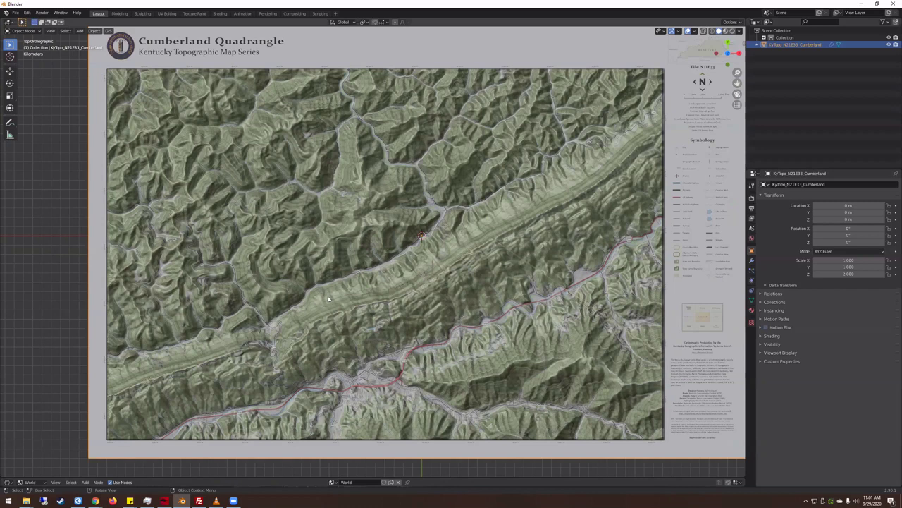
key(z)
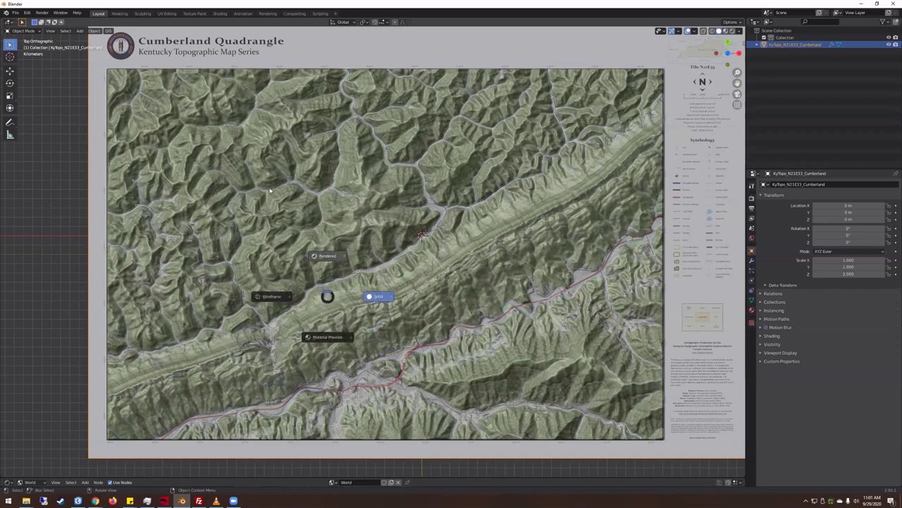
click(270, 191)
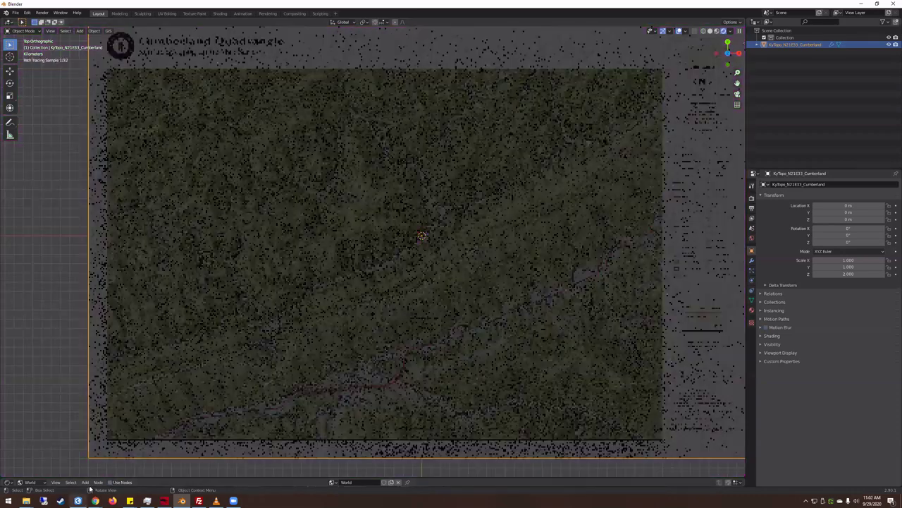
shift+middle_drag(508, 214, 459, 191)
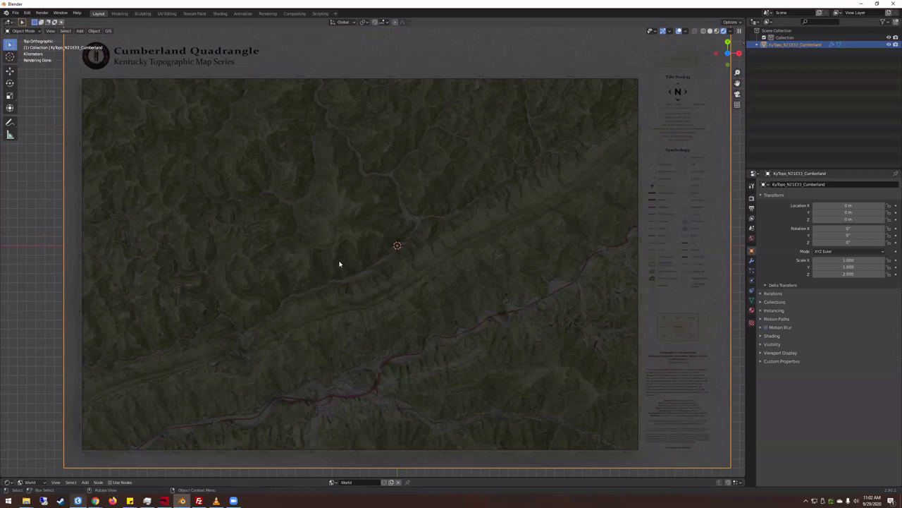
scroll(113, 256, down, 1)
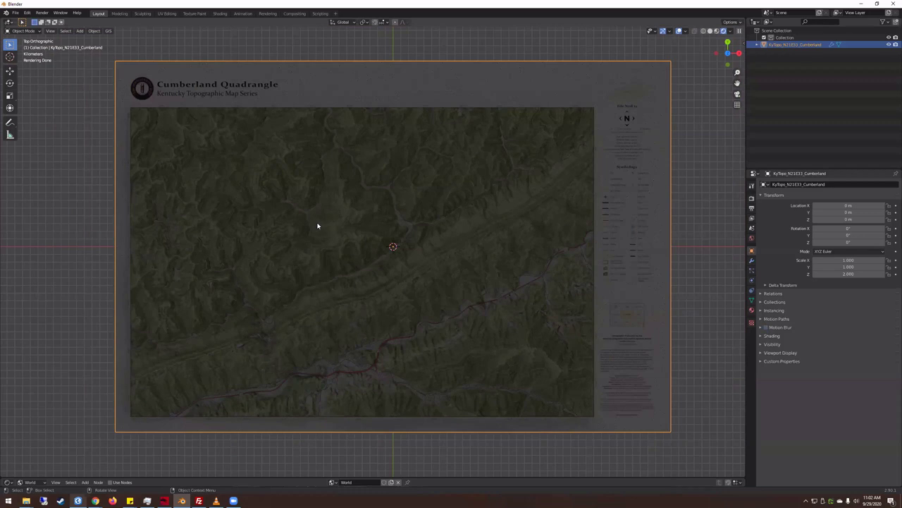
Add a Sun light to the scene.
key(shift+a)
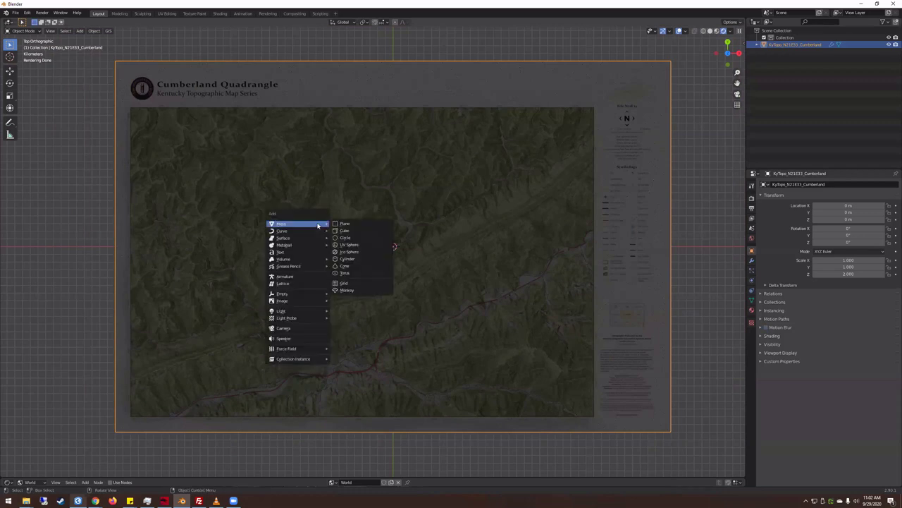
mouse_move(295, 314)
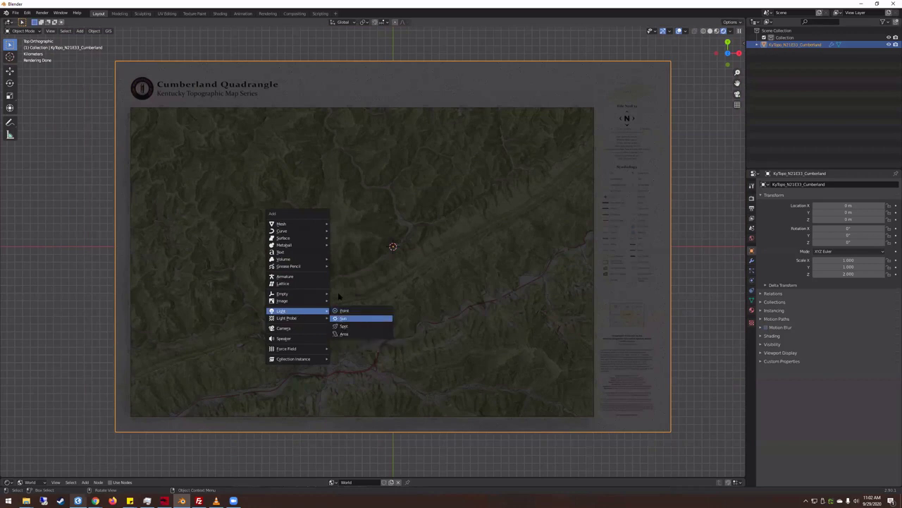
key(Return)
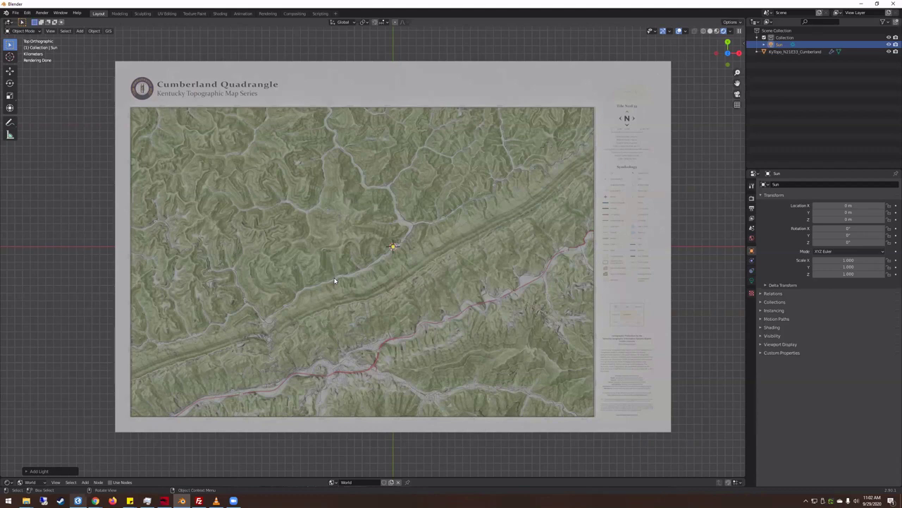
Move the sun above and beyond the map's northwest corner, about 41.6 km west, 20.6 km north and 13.4 km up from the origin.
key(KP_1)
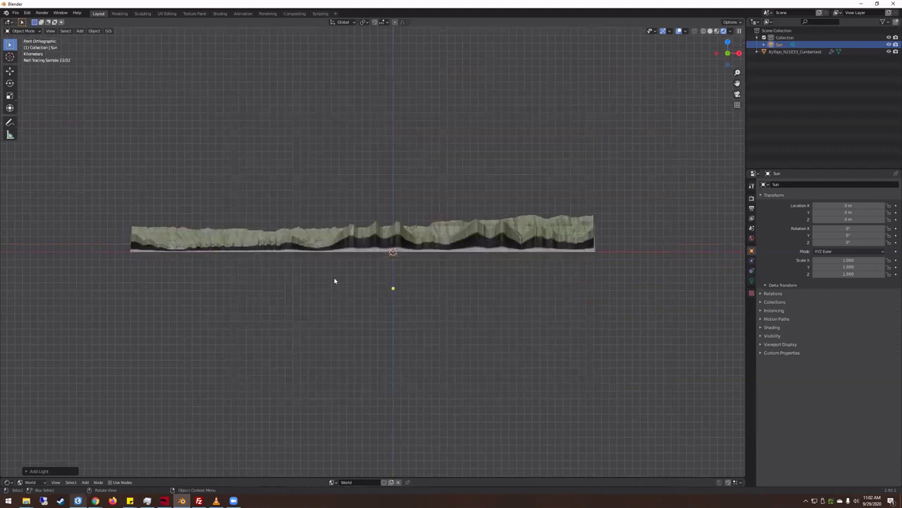
click(779, 45)
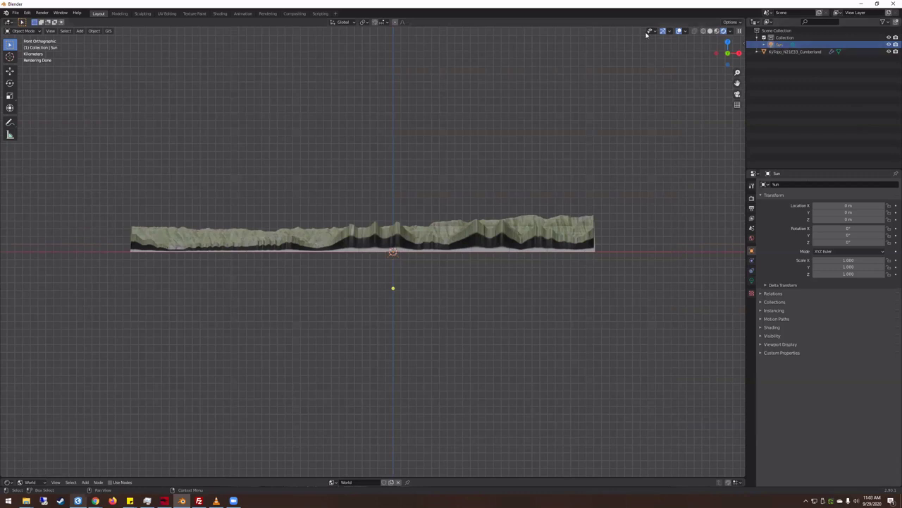
click(9, 70)
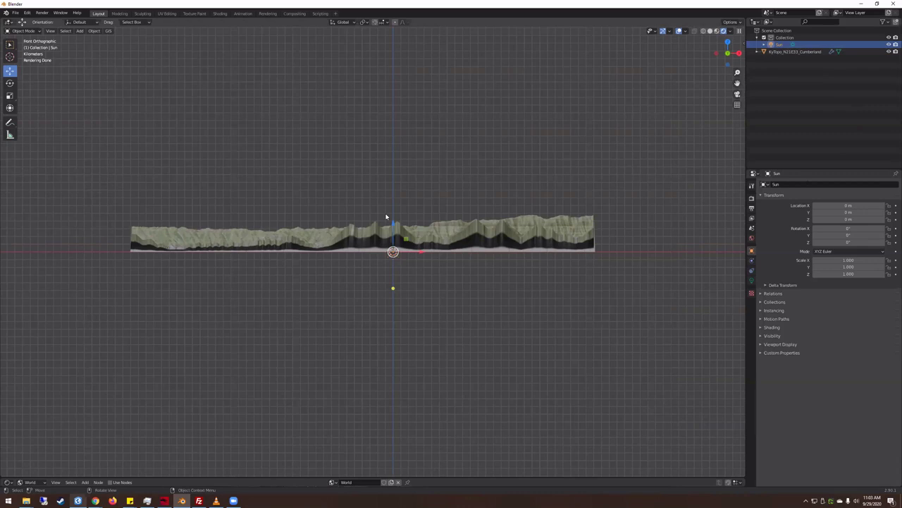
drag(392, 227, 131, 152)
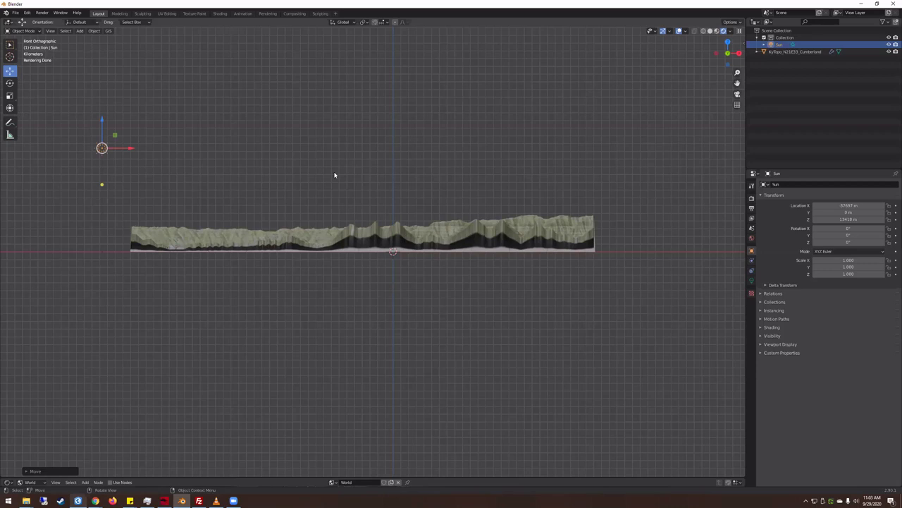
key(KP_7)
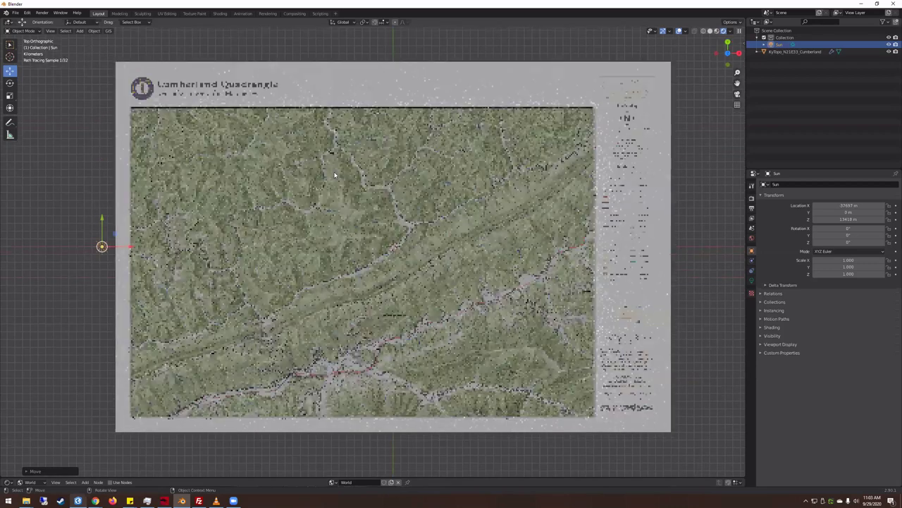
drag(101, 224, 91, 59)
drag(125, 86, 93, 86)
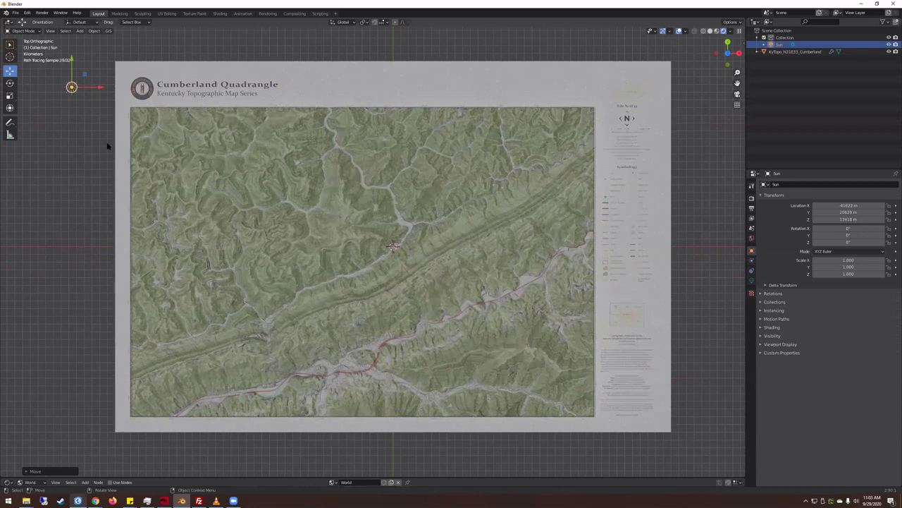
Aim the sun southeast across the terrain by rotating it about -69° around Y in front view and about -27° around Z in top view.
key(KP_1)
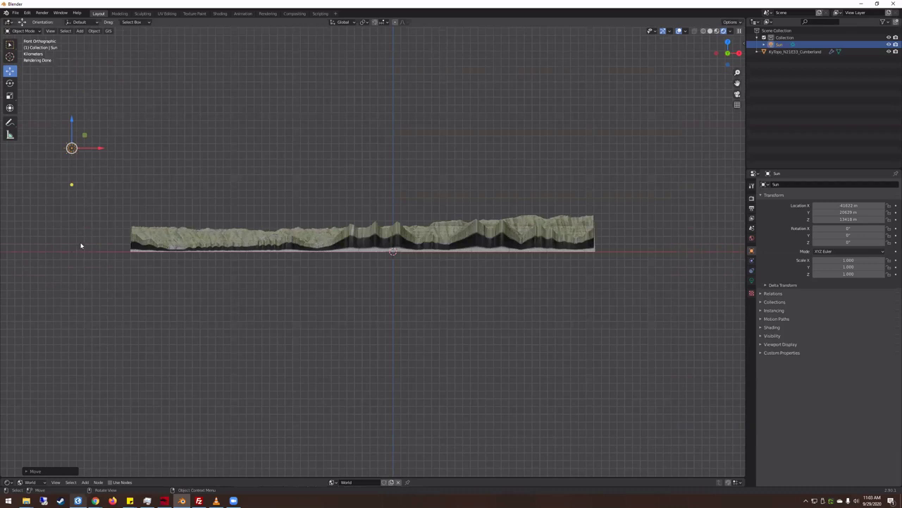
key(r)
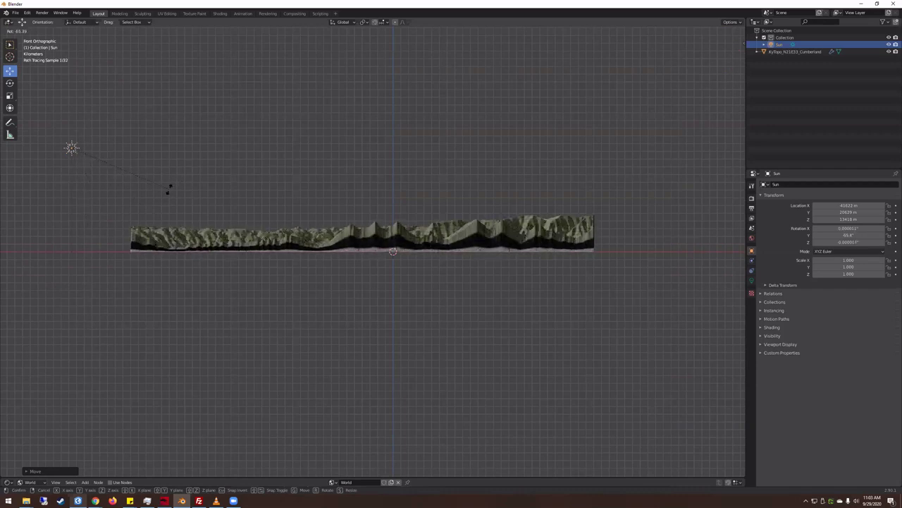
click(170, 187)
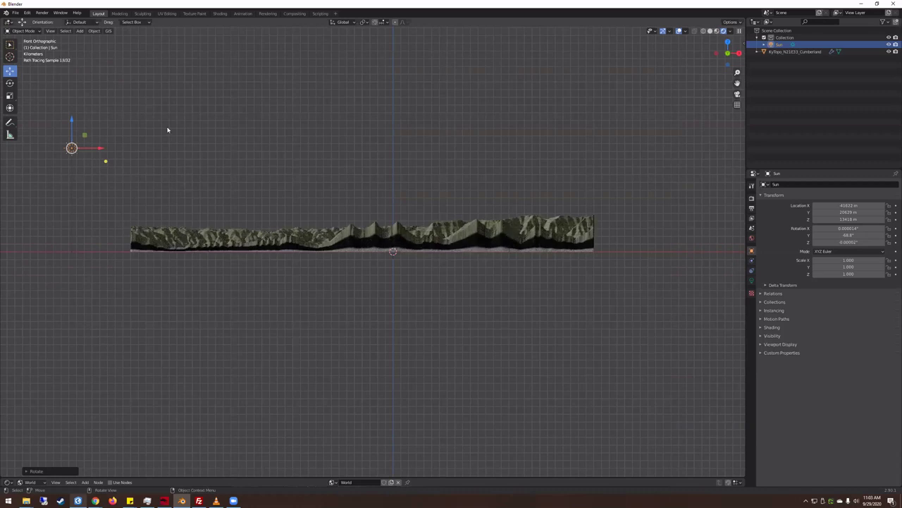
key(KP_7)
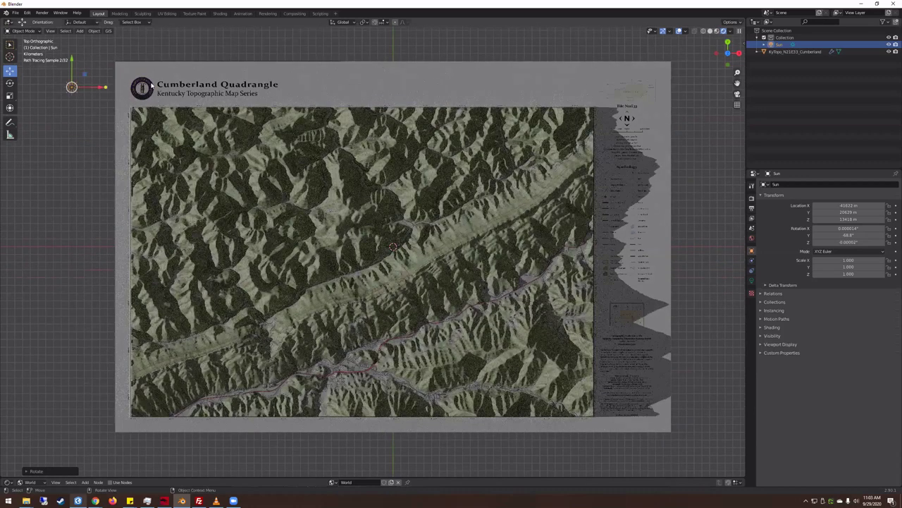
key(r)
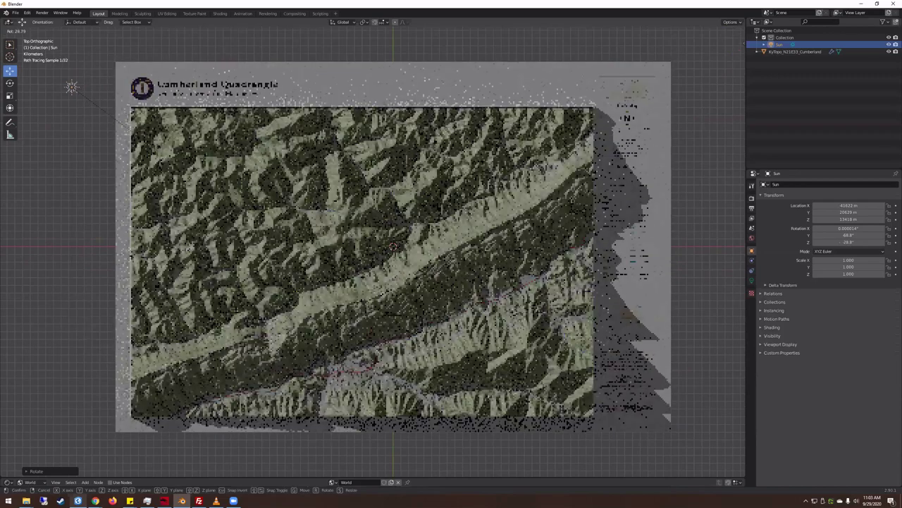
click(415, 318)
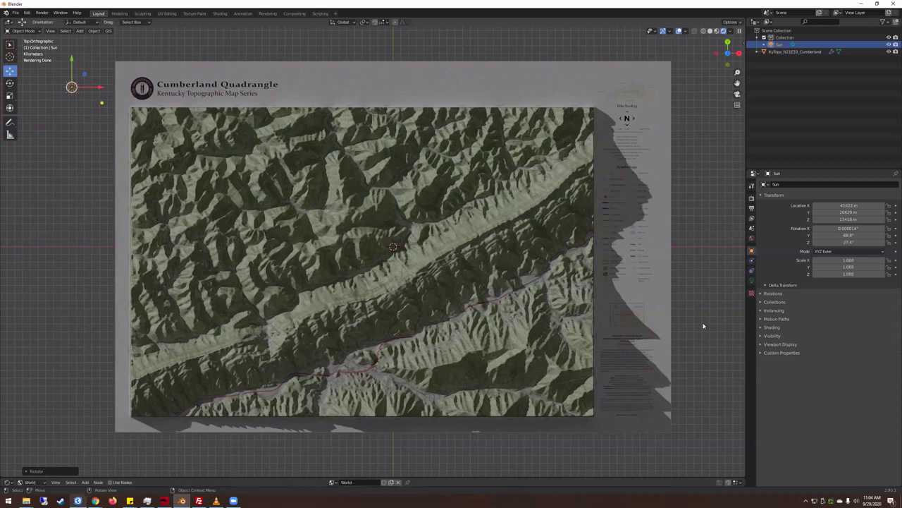
Set the sun's strength to 3.5 and soften its shadows with an angle of about 38°.
click(752, 281)
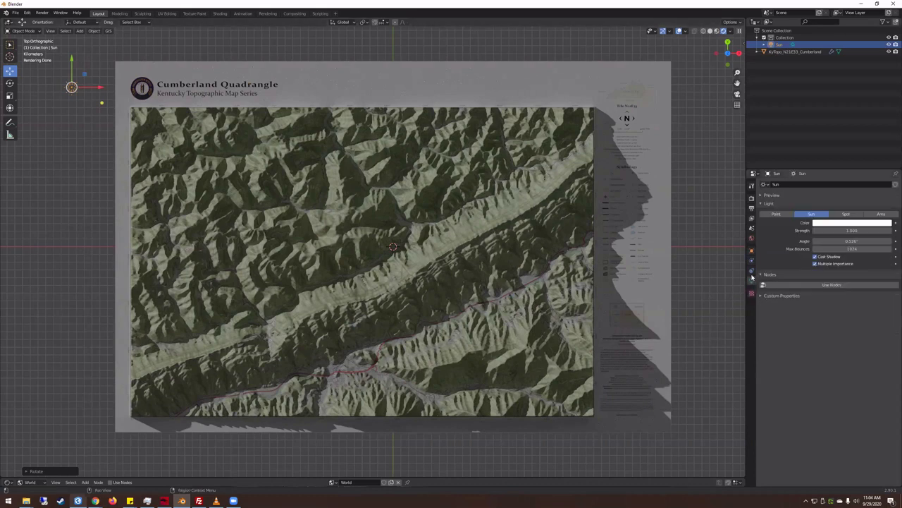
click(852, 229)
text(3.5)
key(Return)
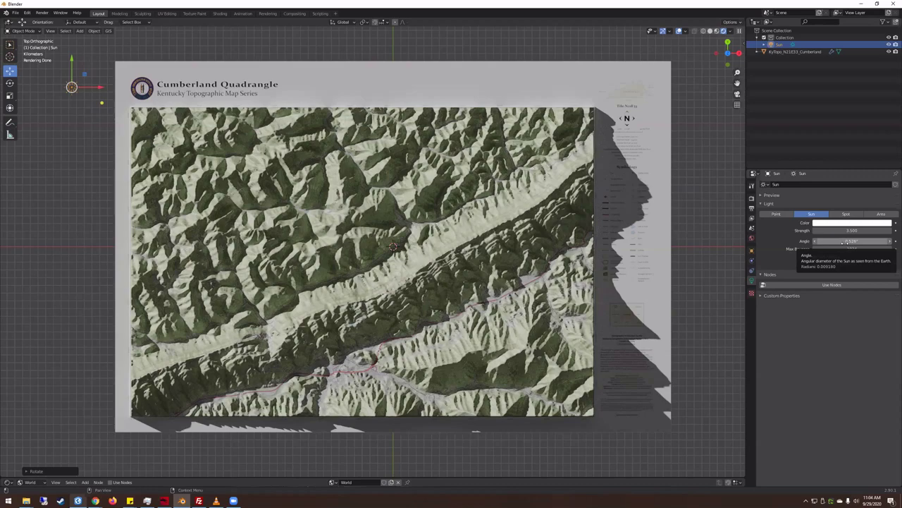
drag(846, 241, 890, 241)
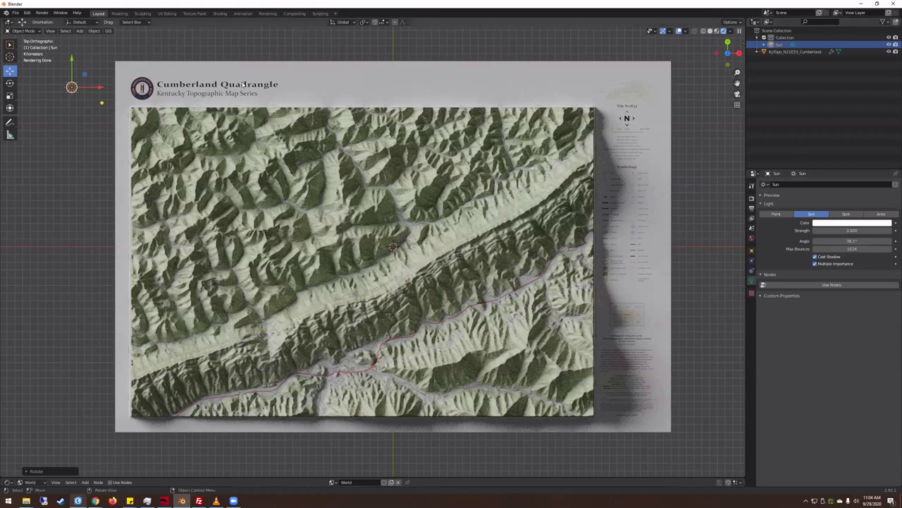
Tint the sun's color slightly off white, and adjust its strength to about 3.7 and its angle to about 40°.
click(849, 224)
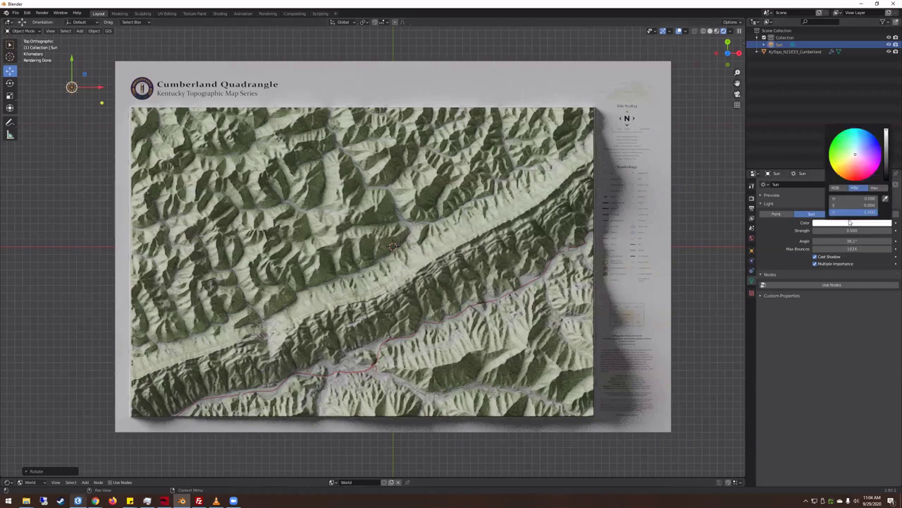
click(856, 155)
mouse_move(856, 154)
mouse_down()
mouse_move(849, 163)
mouse_move(856, 155)
mouse_up()
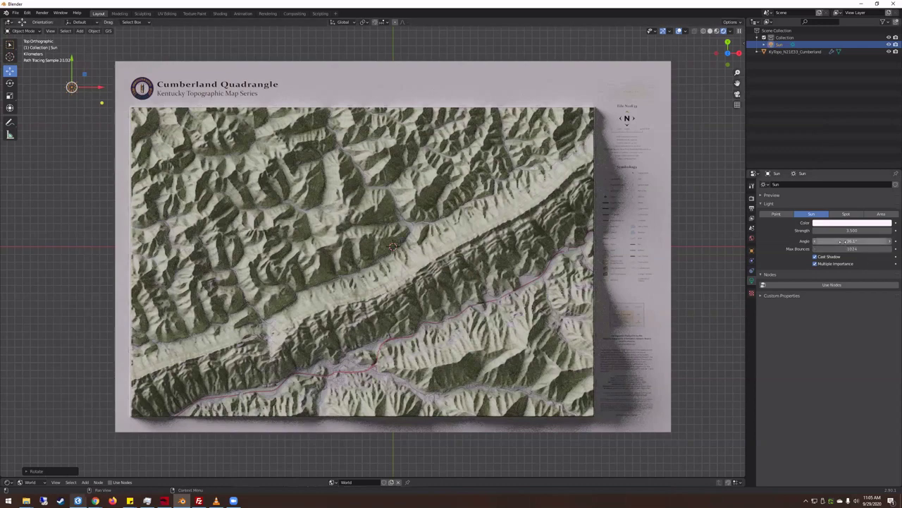
mouse_move(851, 231)
mouse_down()
mouse_move(864, 231)
mouse_move(860, 241)
mouse_up()
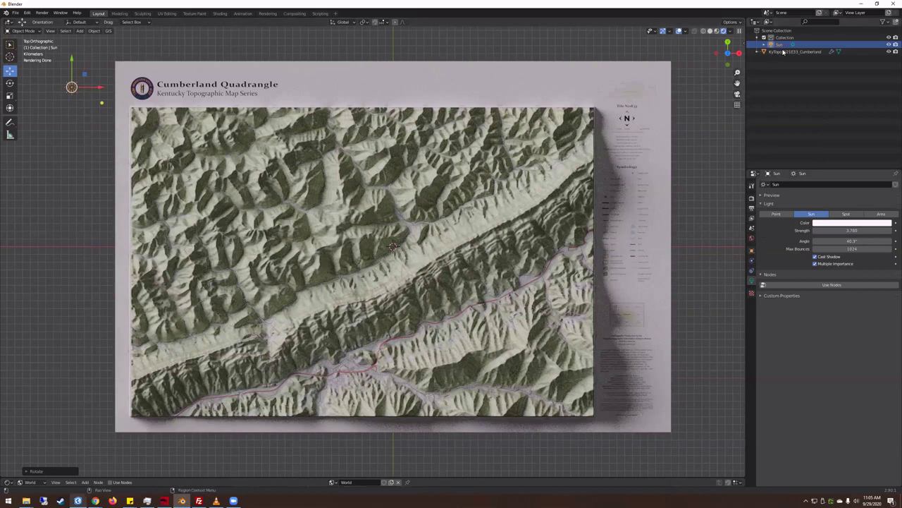
Make the map object's rastMat material matte with Specular 0 and Roughness 1.
click(585, 144)
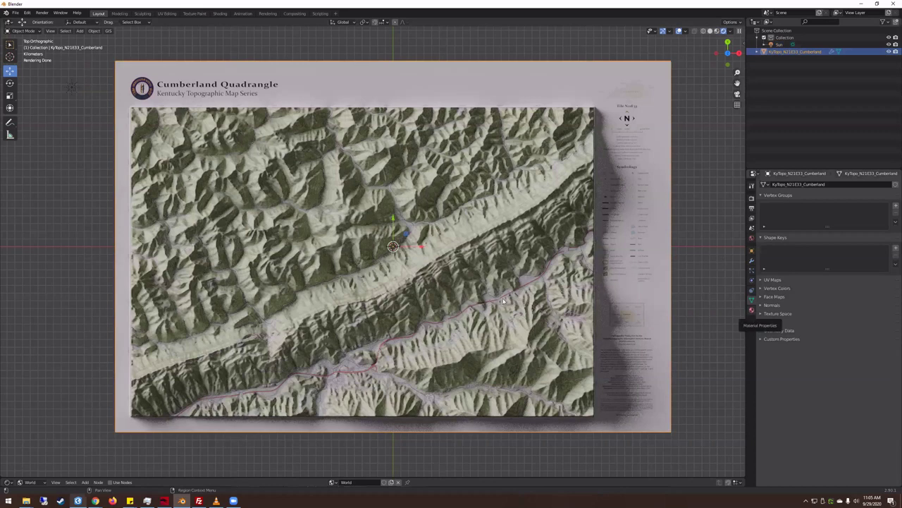
click(751, 310)
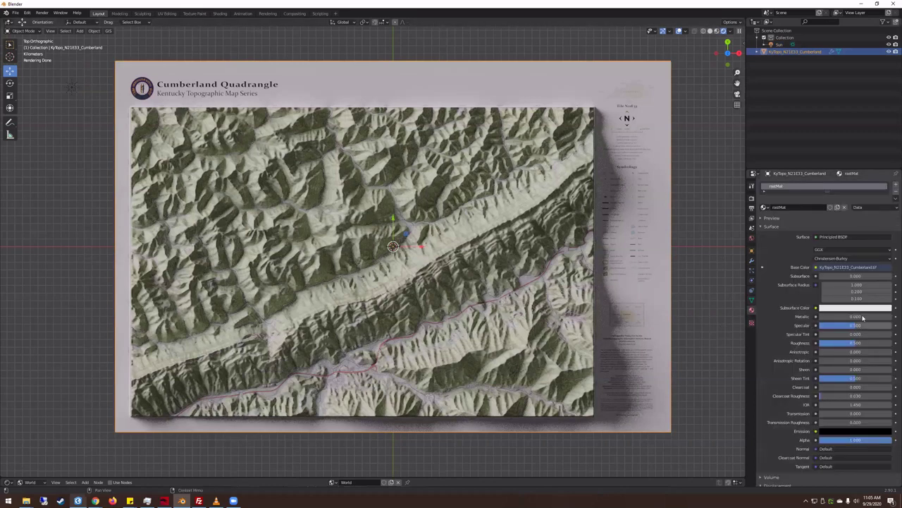
scroll(843, 395, down, 3)
scroll(850, 366, up, 3)
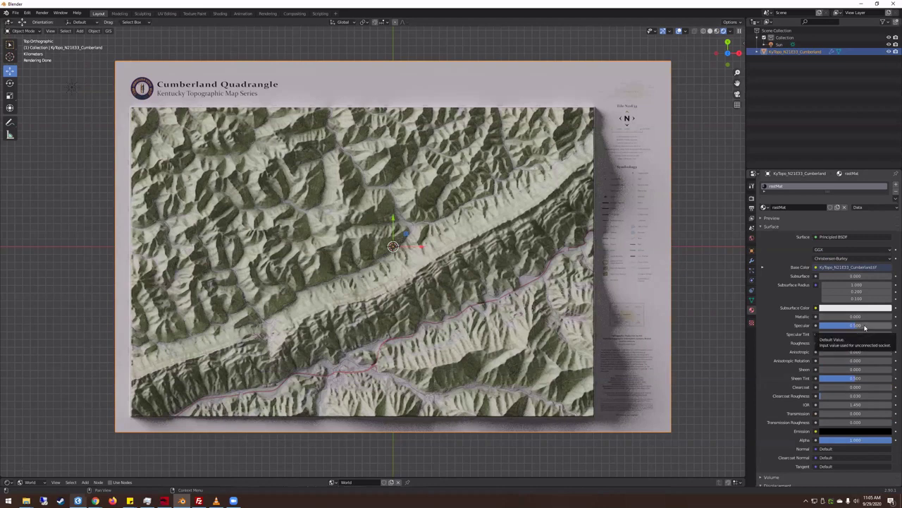
double_click(867, 325)
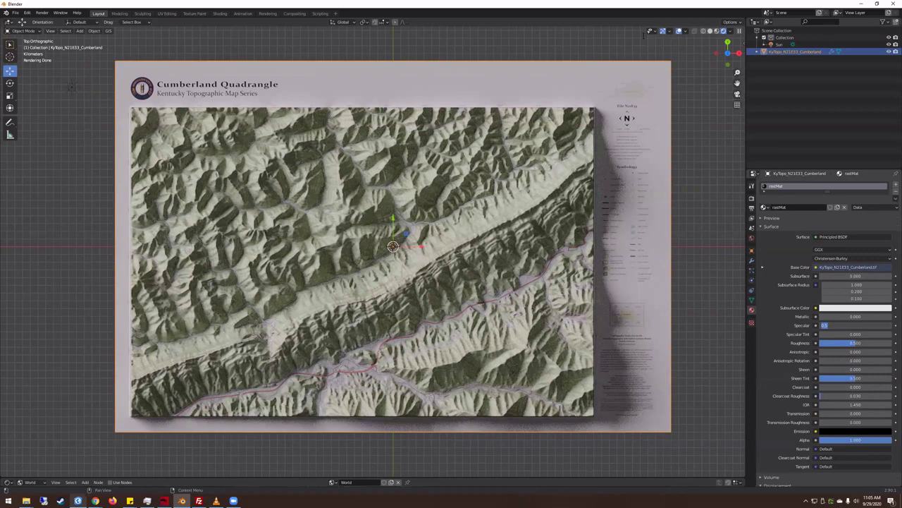
text(0)
key(Return)
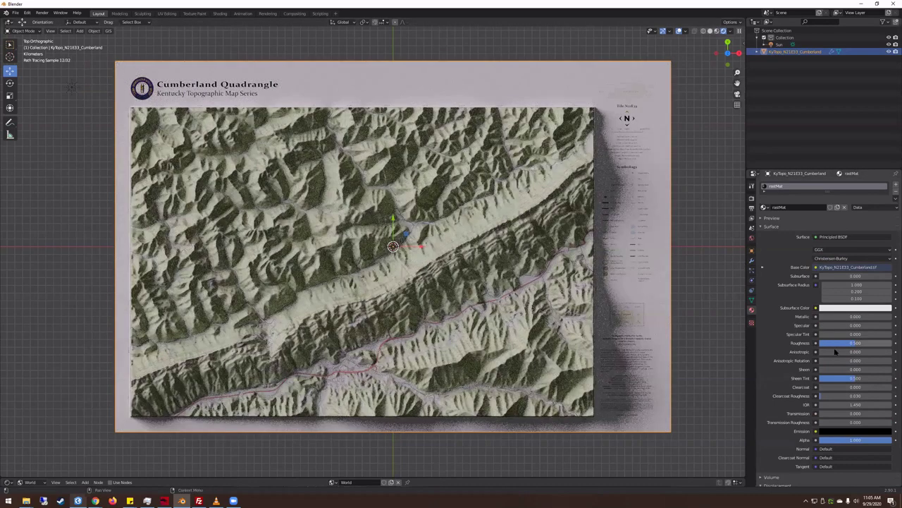
click(856, 343)
text(1)
key(Return)
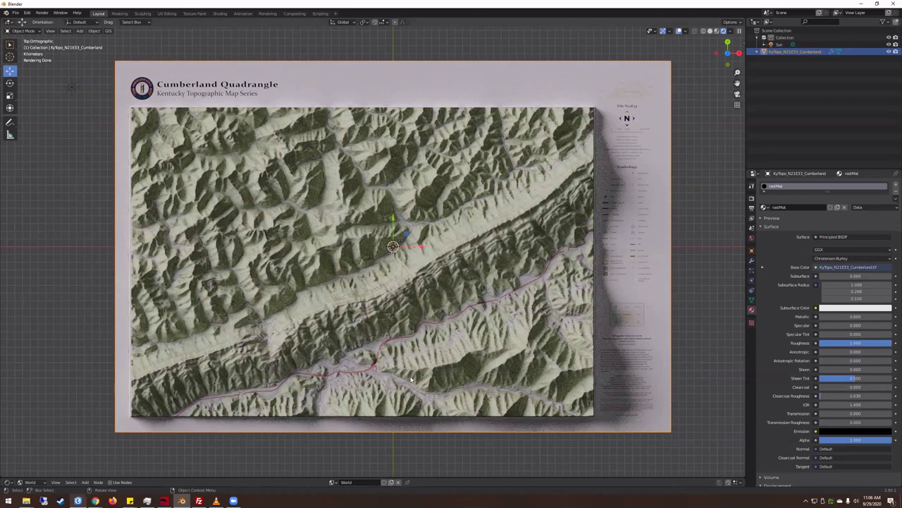
Try the Eevee render engine on the terrain from top and tilted views, and switch the render engine back to Cycles.
click(752, 198)
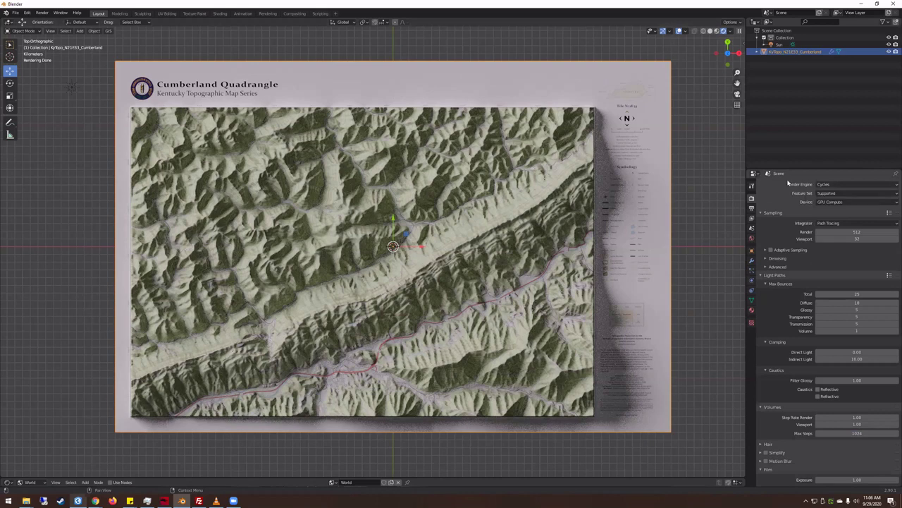
click(824, 185)
click(869, 193)
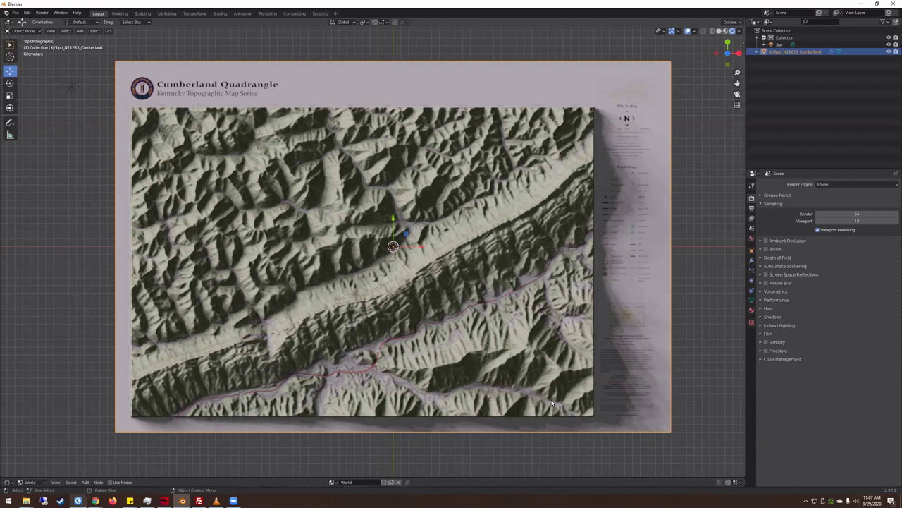
middle_drag(557, 368, 520, 275)
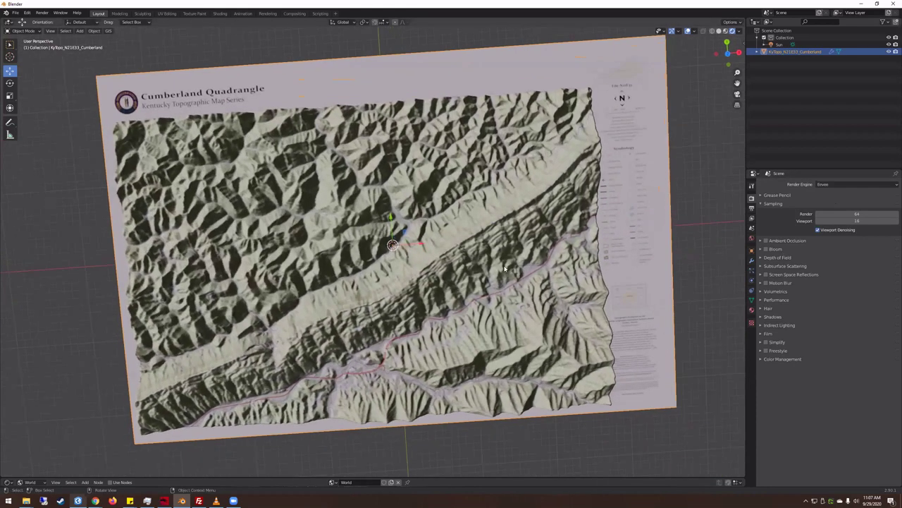
click(832, 185)
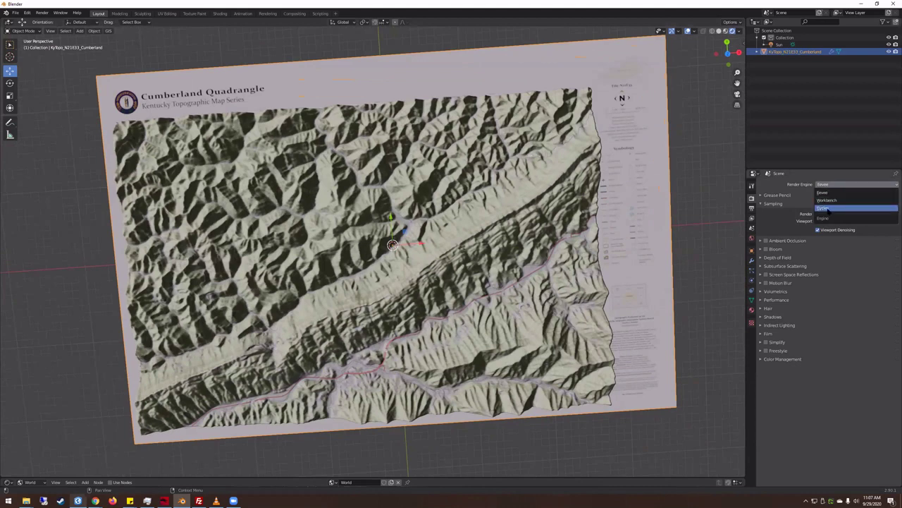
click(823, 208)
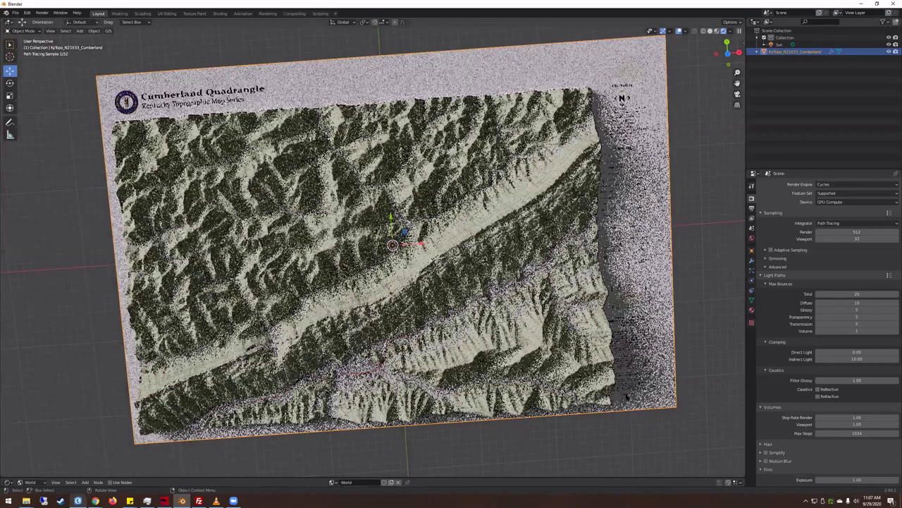
Inspect the Cycles-shaded terrain from several oblique angles and return to a top orthographic view of the whole map.
middle_drag(570, 333, 321, 302)
scroll(321, 302, up, 6)
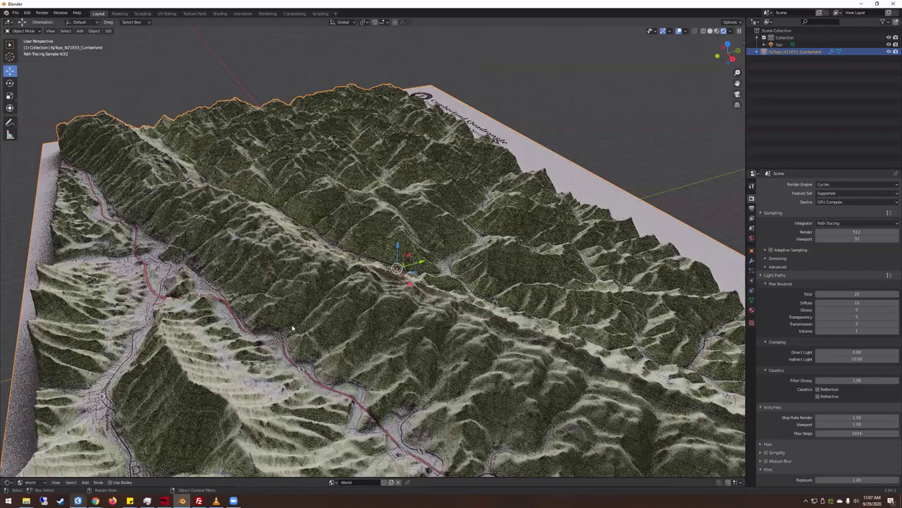
scroll(282, 314, up, 3)
scroll(272, 298, down, 4)
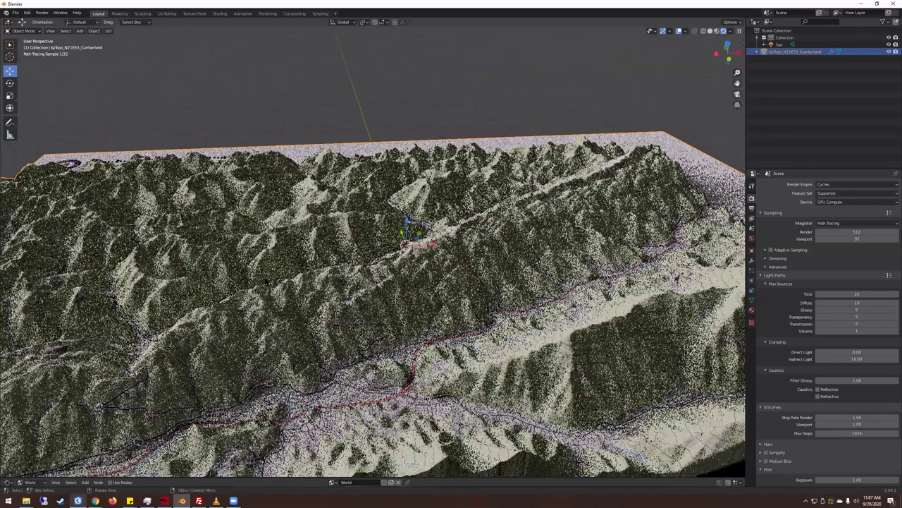
scroll(266, 281, up, 5)
scroll(257, 275, down, 8)
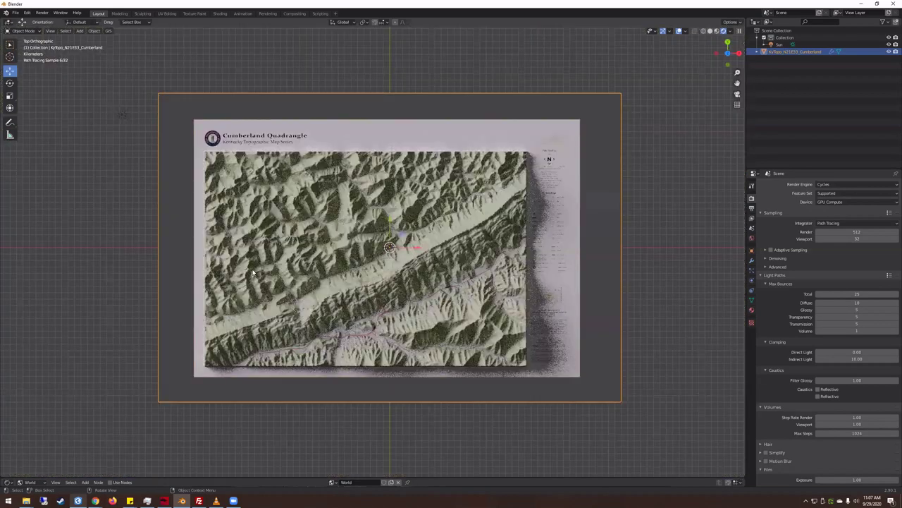
Try to render the relief map from the top orthographic view.
scroll(254, 273, up, 2)
scroll(310, 124, up, 1)
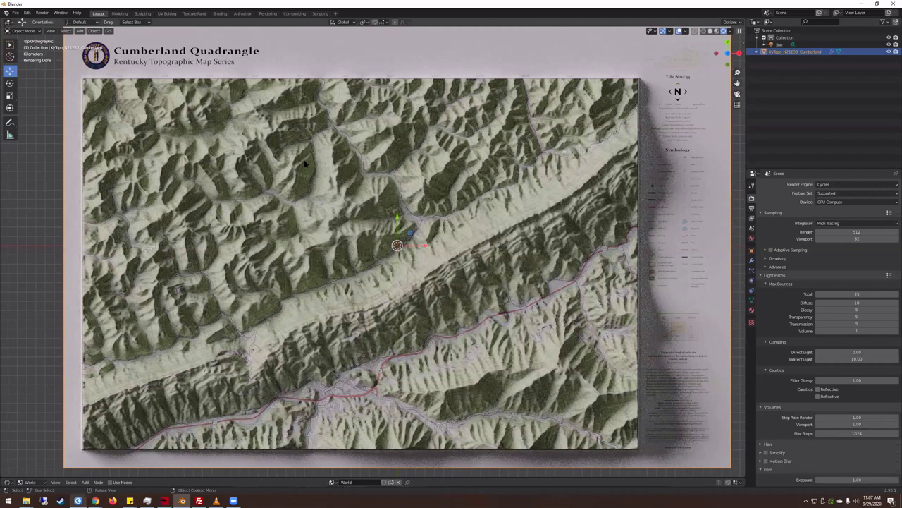
scroll(304, 164, down, 1)
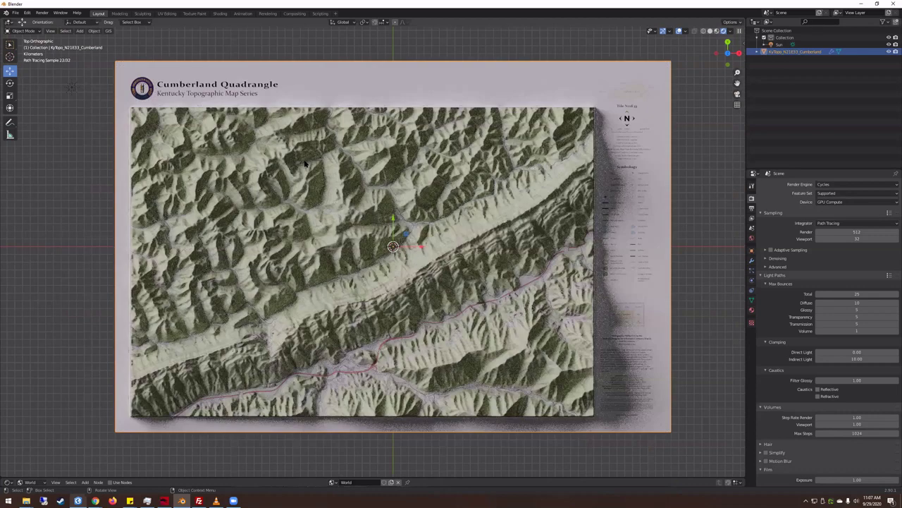
key(F12)
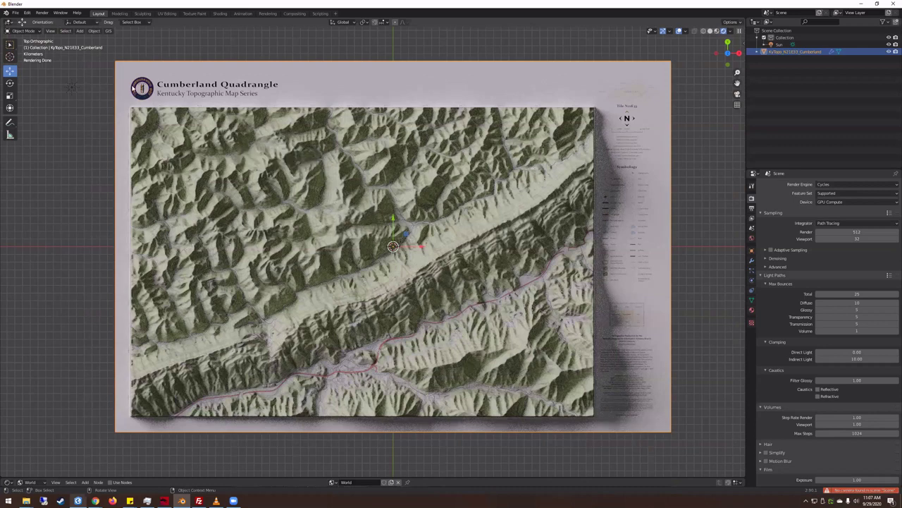
Create a georeferenced render camera for the Cumberland map with the GIS Georender command and look through it.
click(108, 31)
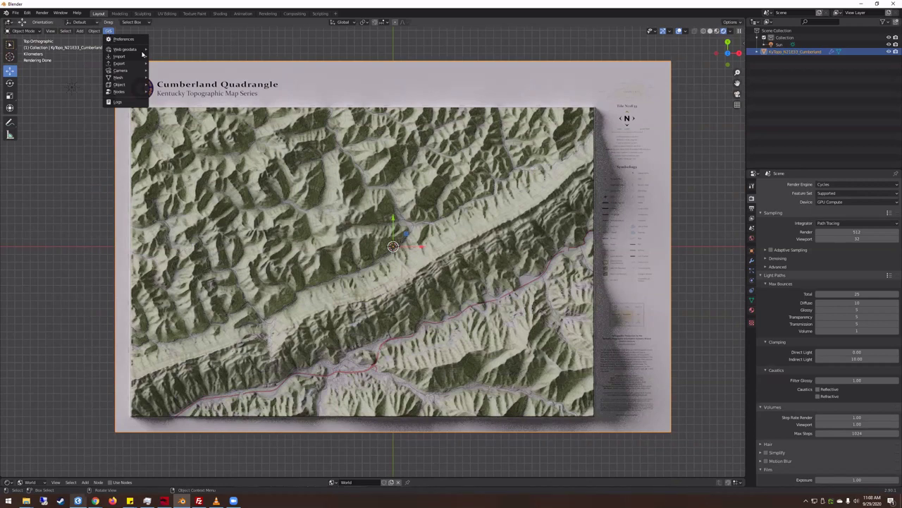
middle_drag(450, 230, 458, 225)
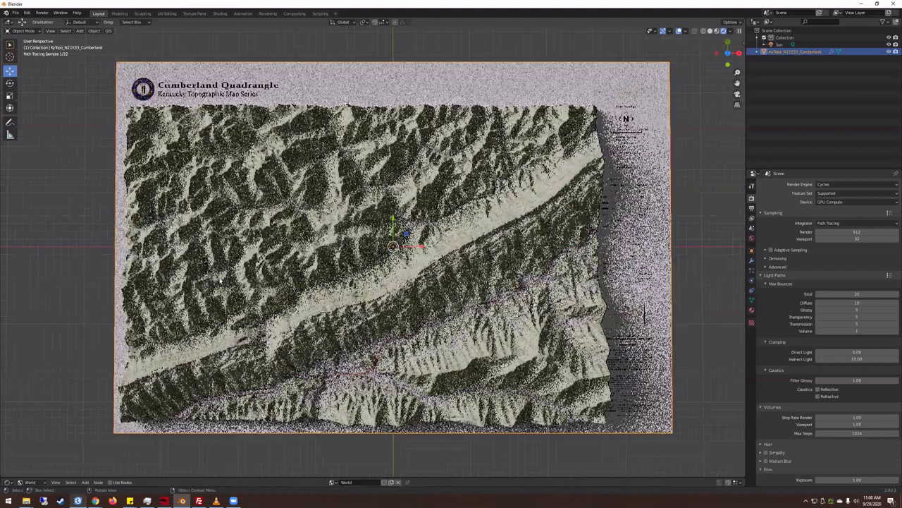
middle_drag(219, 280, 234, 280)
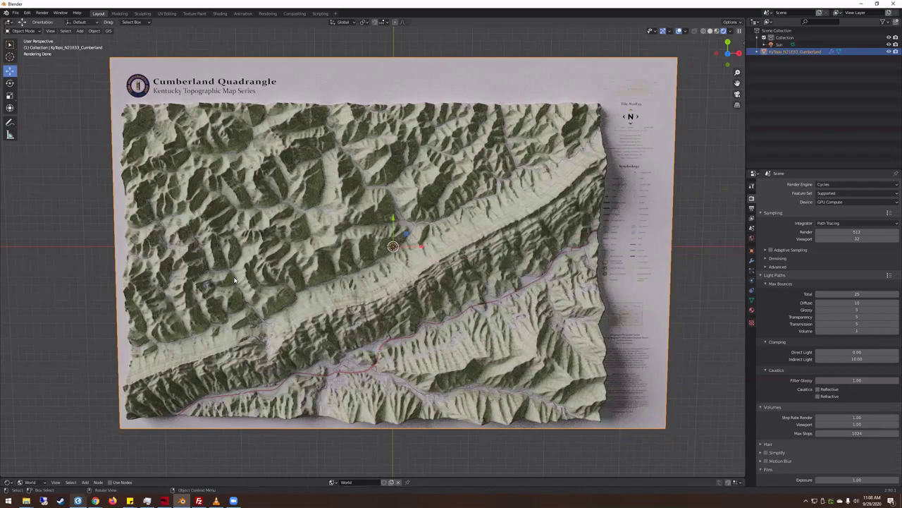
key(KP_7)
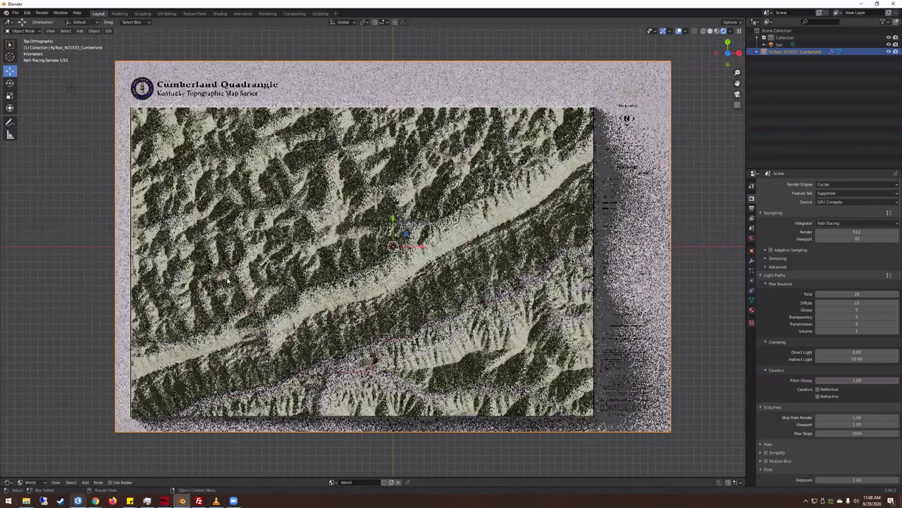
click(109, 31)
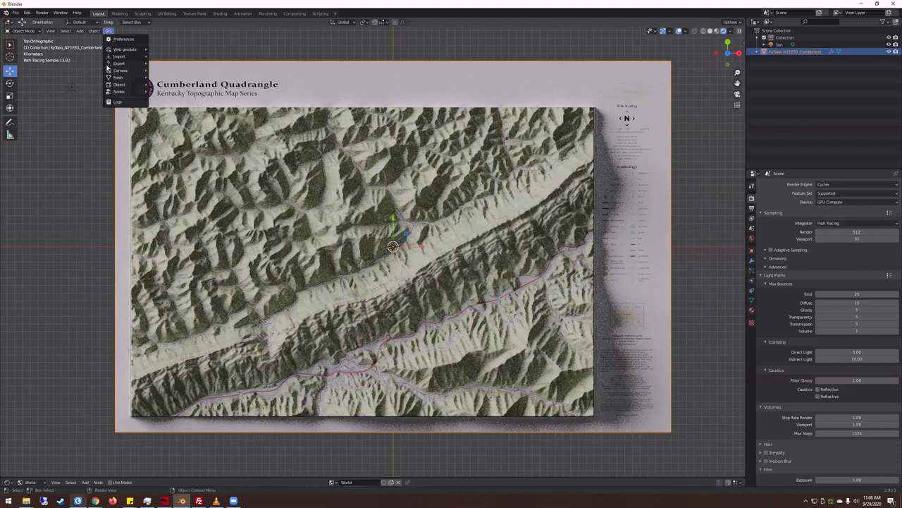
mouse_move(120, 70)
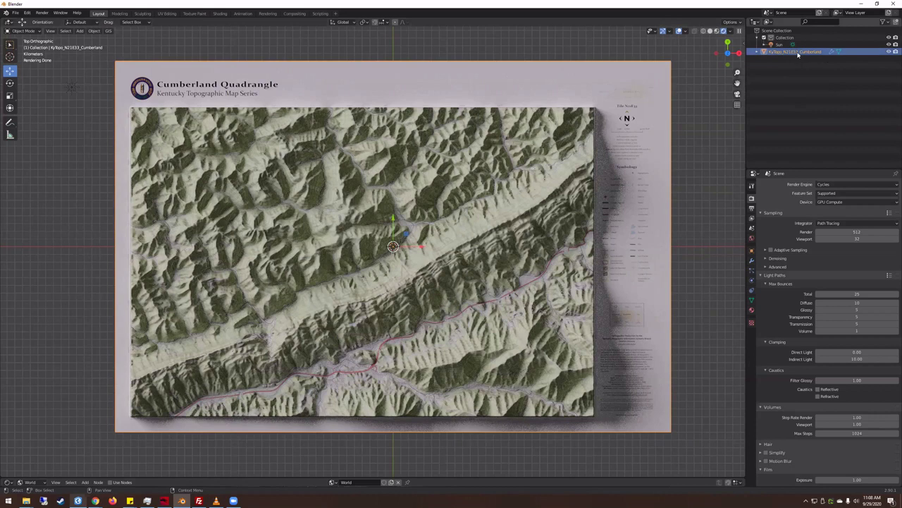
click(108, 32)
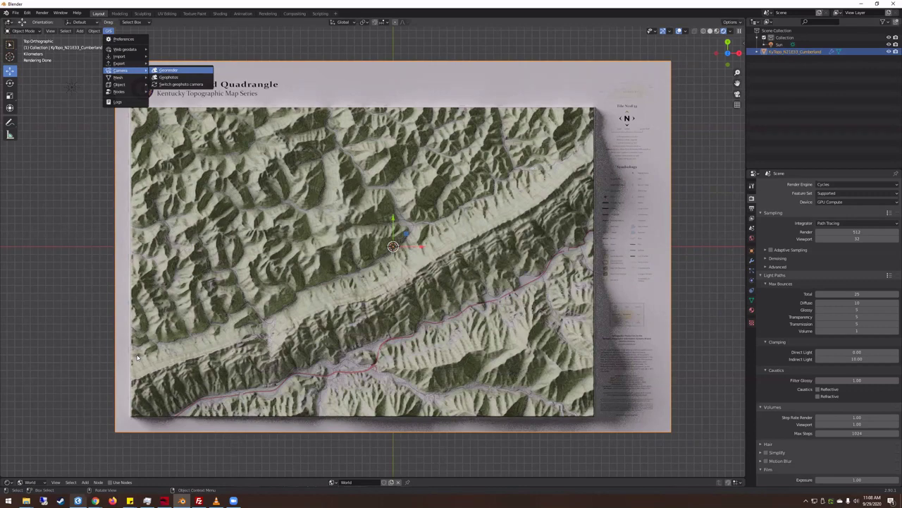
key(Return)
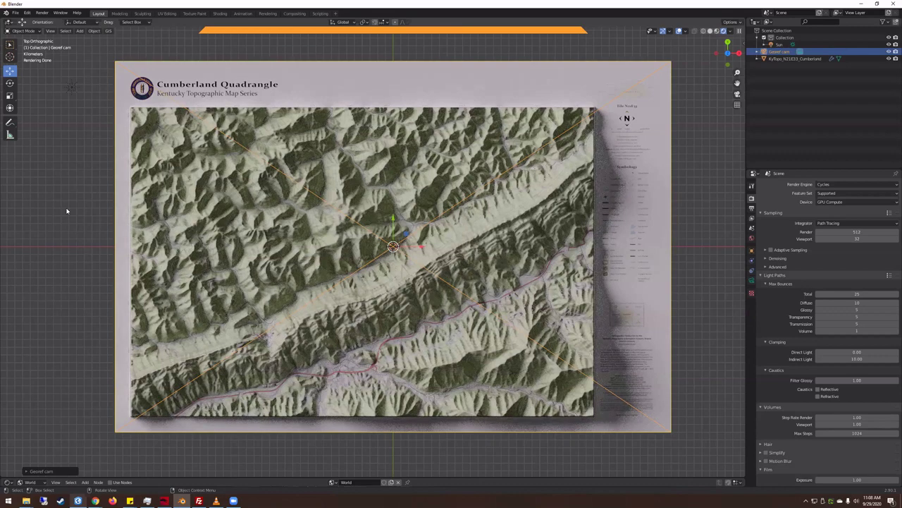
key(KP_0)
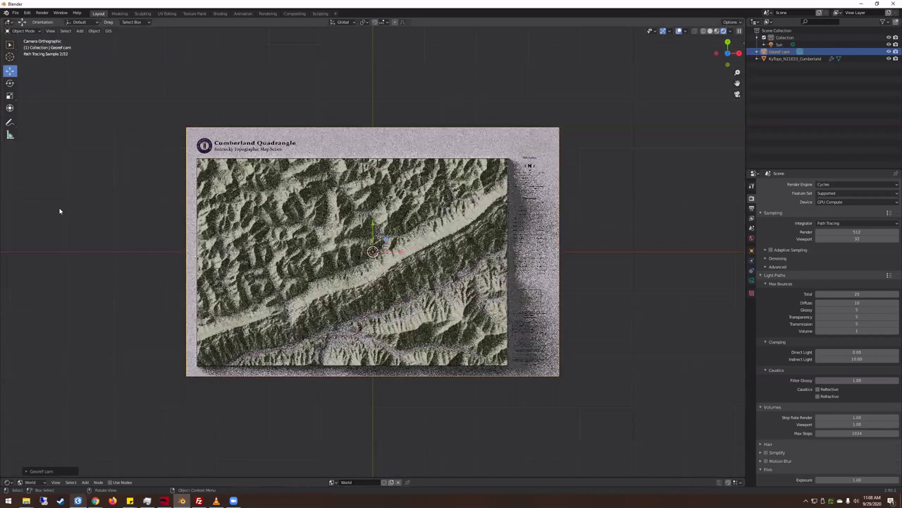
scroll(514, 275, up, 1)
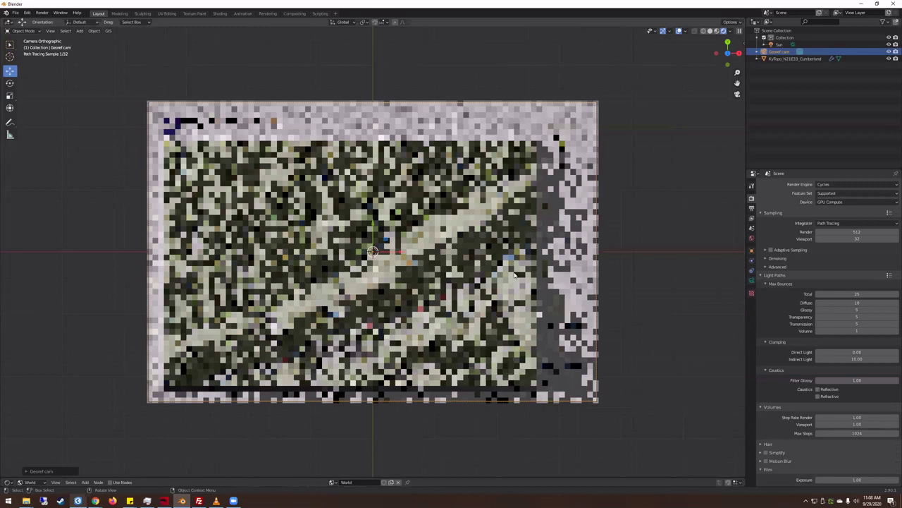
scroll(508, 278, up, 1)
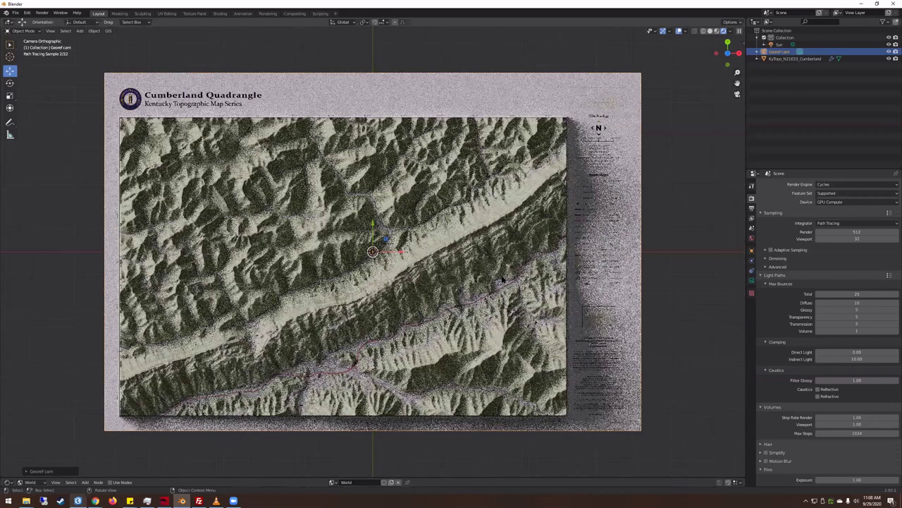
scroll(502, 280, up, 1)
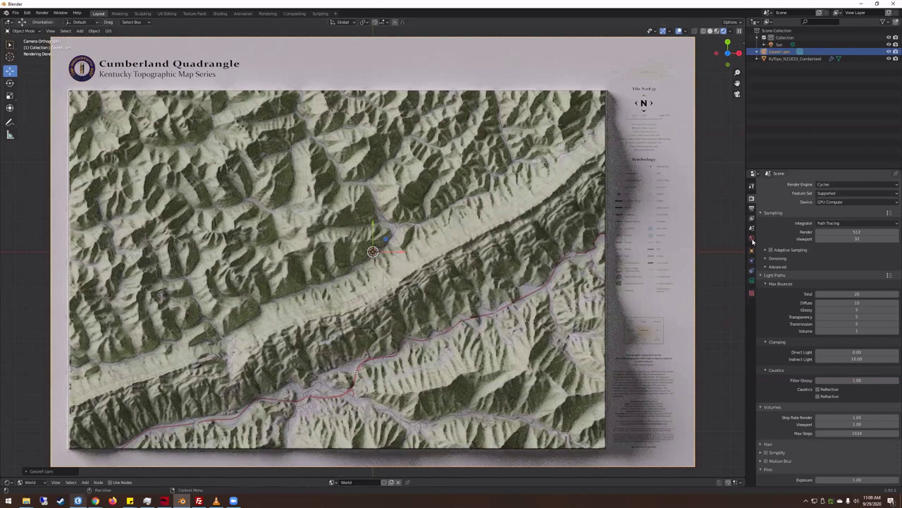
Try exaggerating the terrain by setting the map object's Z scale to 5.
click(751, 251)
click(795, 58)
double_click(849, 274)
text(2.0)
key(Return)
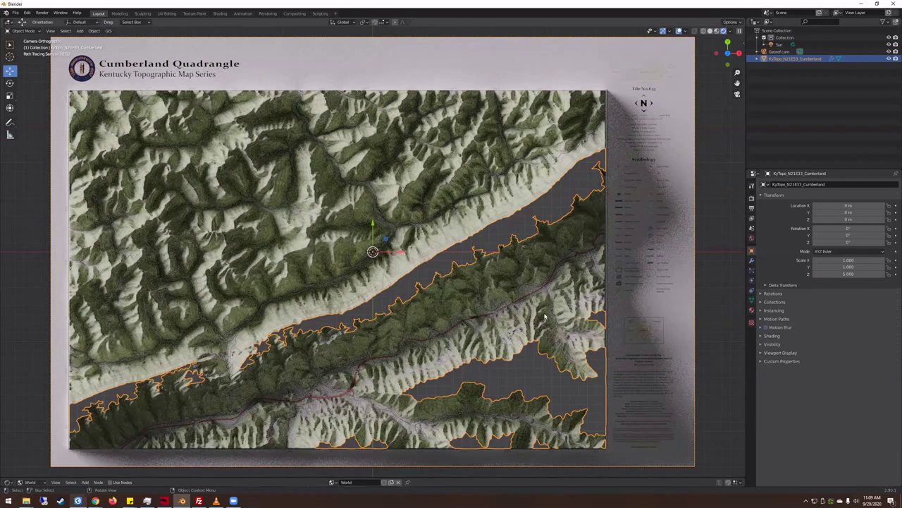
Inspect the exaggerated terrain's height against the Georef cam from oblique angles and return to the camera view.
middle_drag(458, 274, 462, 274)
scroll(472, 264, up, 5)
scroll(469, 261, down, 8)
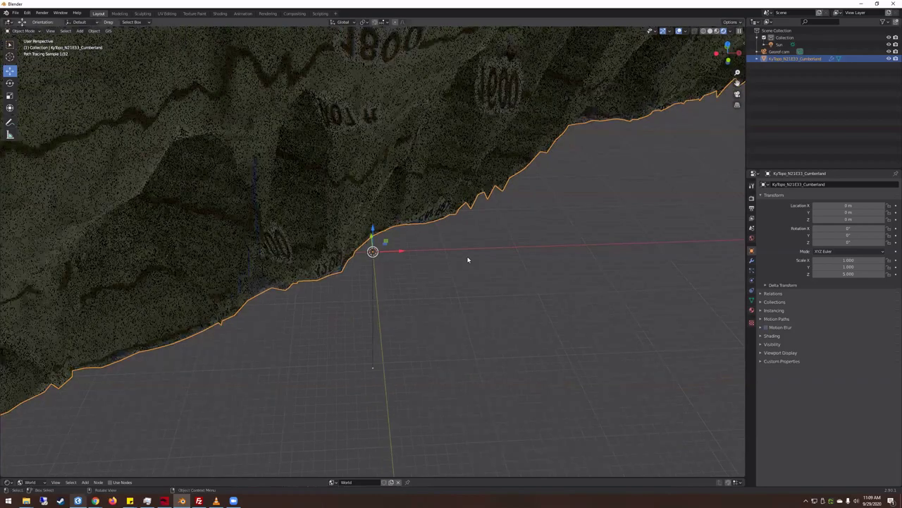
scroll(381, 256, down, 6)
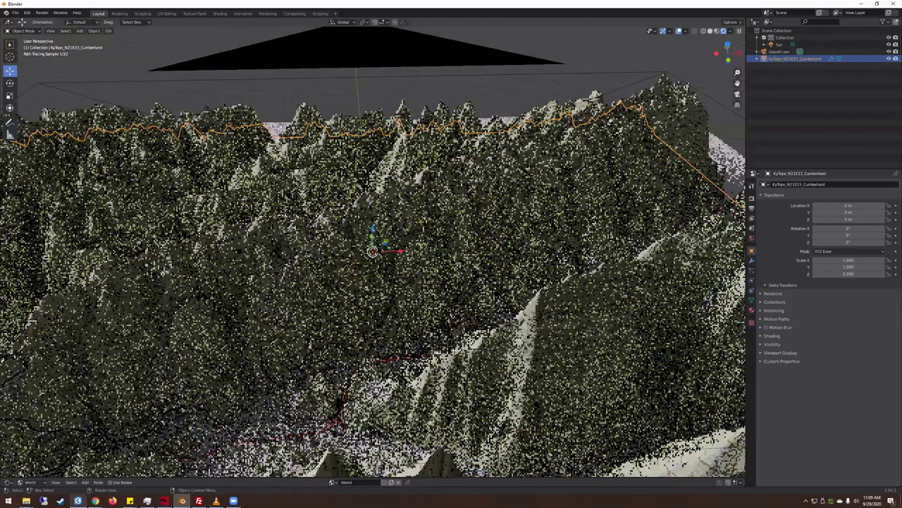
middle_drag(369, 241, 462, 166)
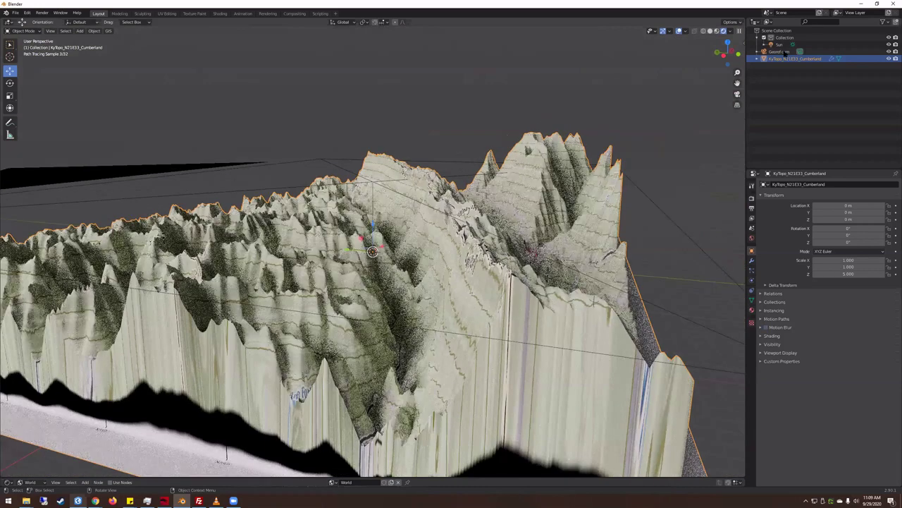
click(462, 164)
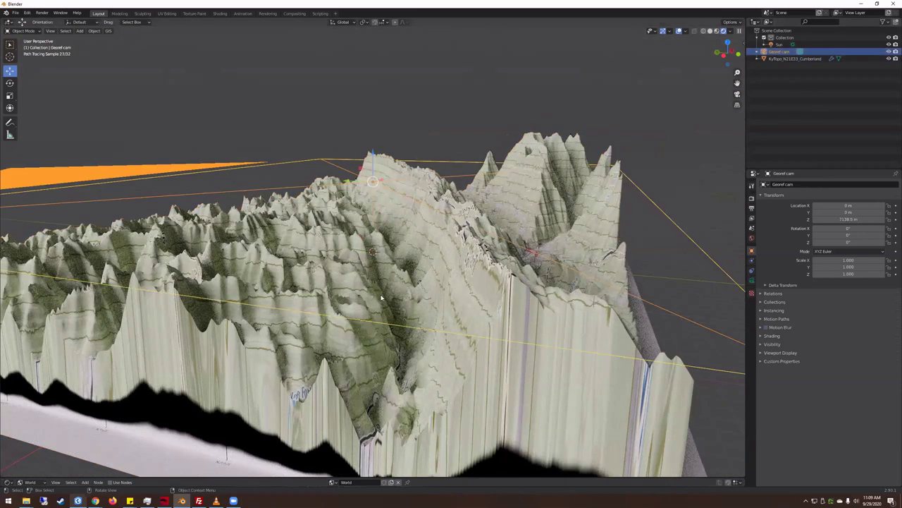
key(KP_0)
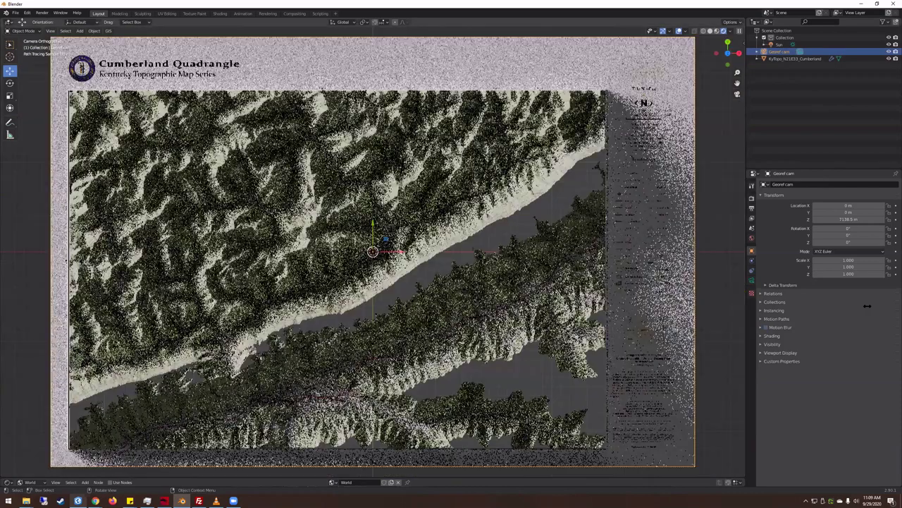
Set the map object's Z scale to 2.
click(803, 59)
click(848, 274)
text(2)
key(Return)
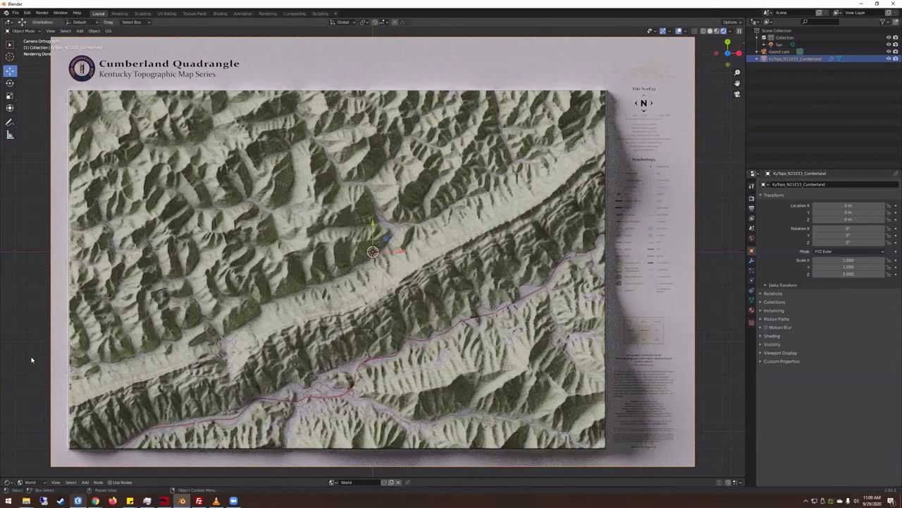
Set the output resolution percentage to 20%.
click(751, 208)
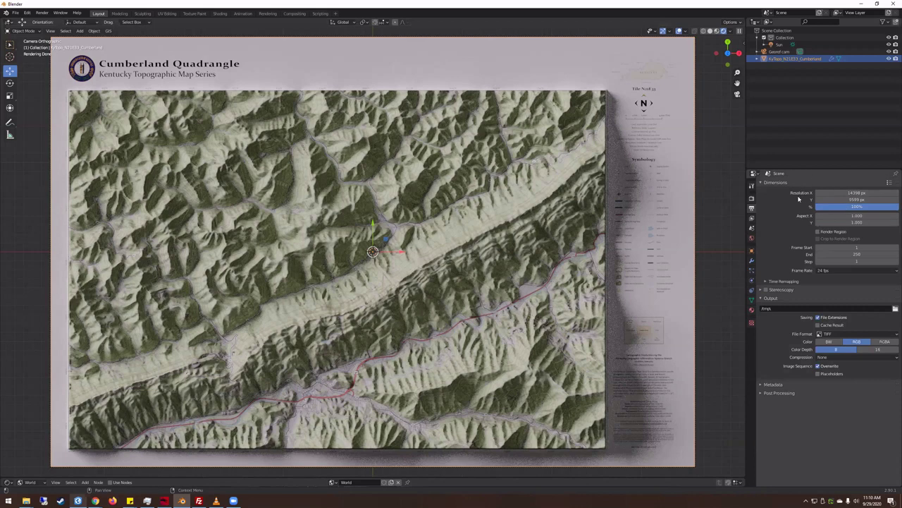
click(826, 206)
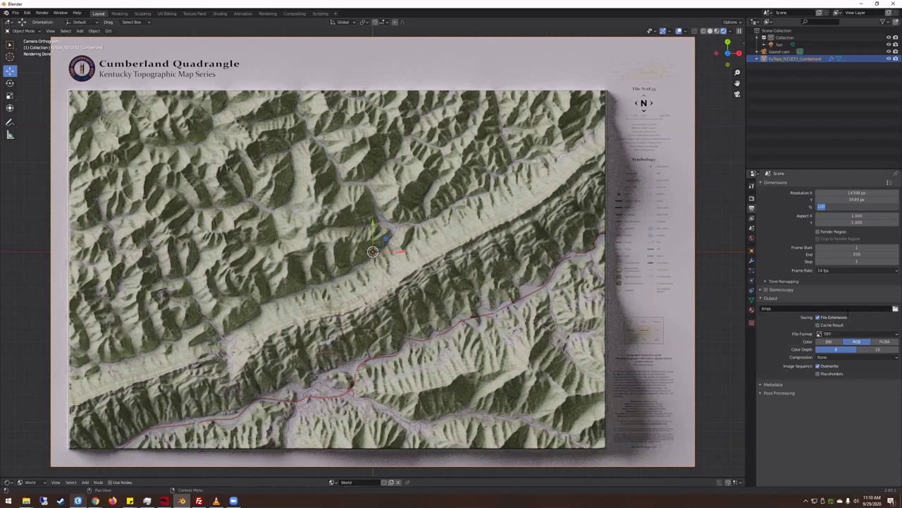
text(20)
key(Return)
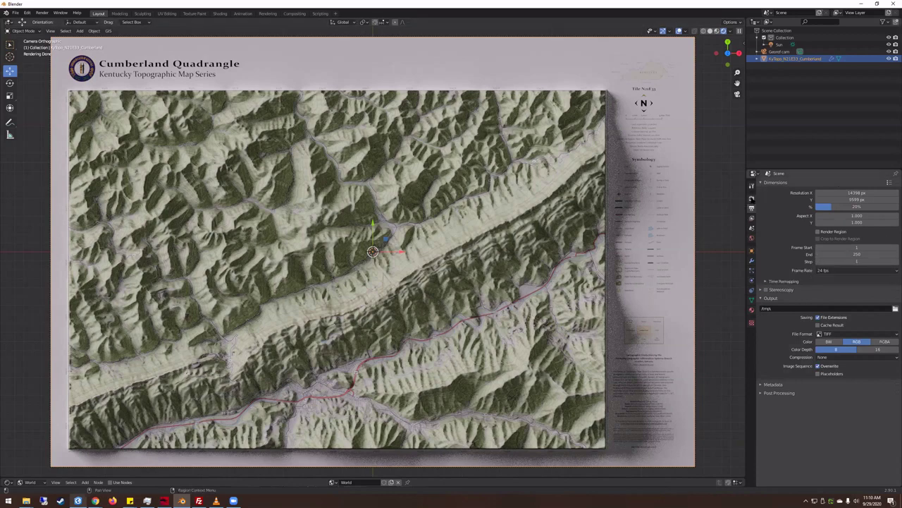
Check the CUDA devices enabled for Cycles rendering in the system preferences.
click(751, 198)
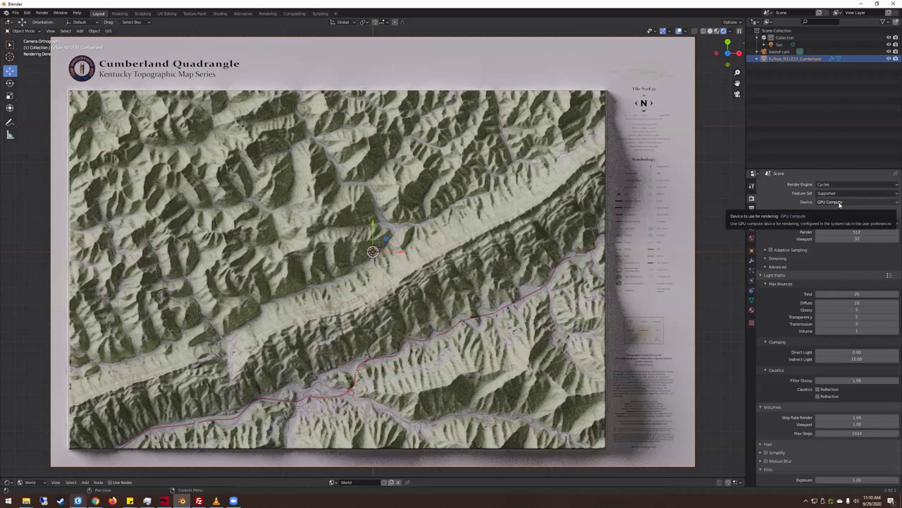
click(26, 13)
click(46, 114)
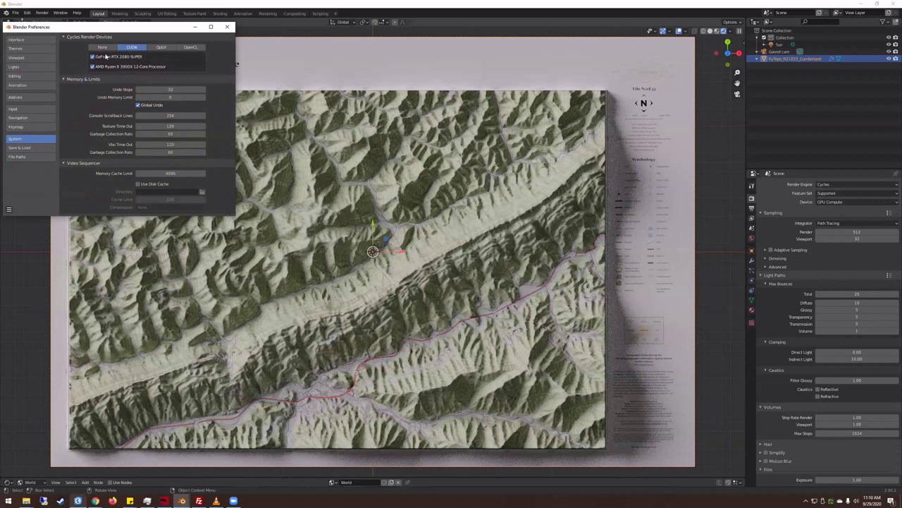
click(91, 66)
click(91, 66)
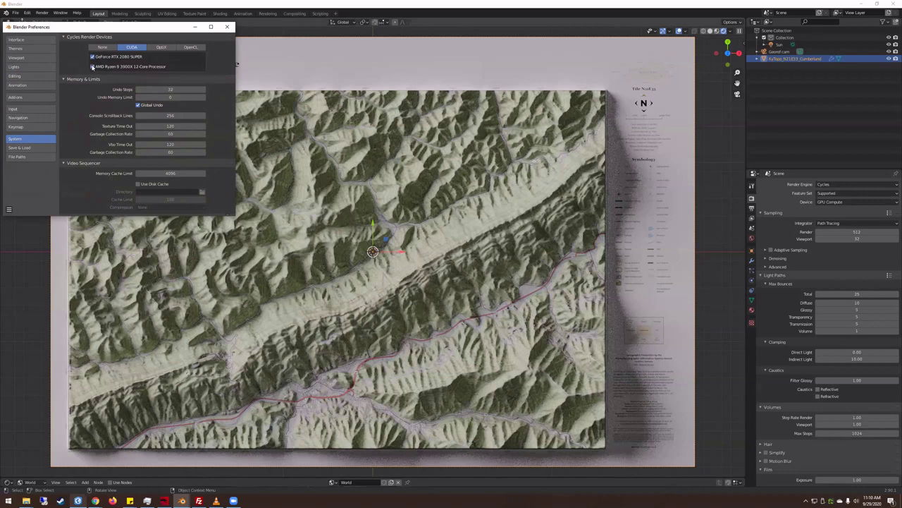
click(227, 27)
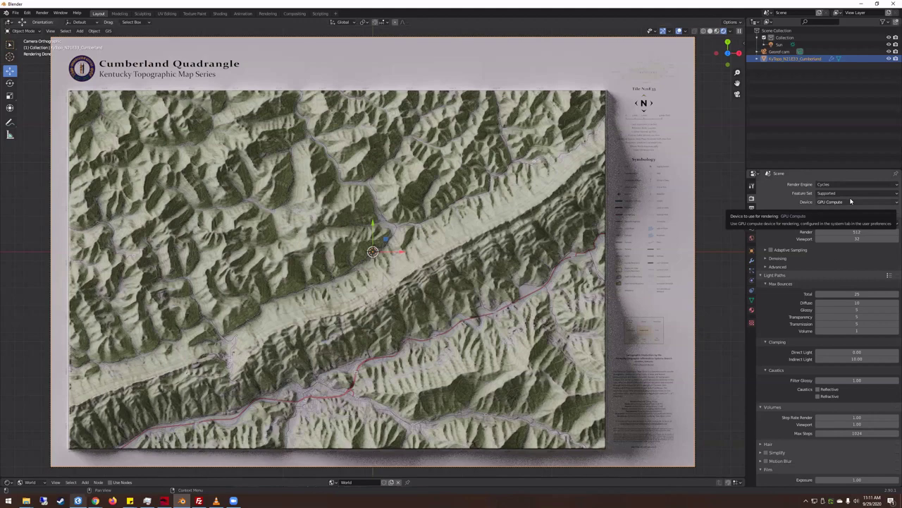
Set the Cycles render samples to 128.
click(848, 233)
text(128)
key(Return)
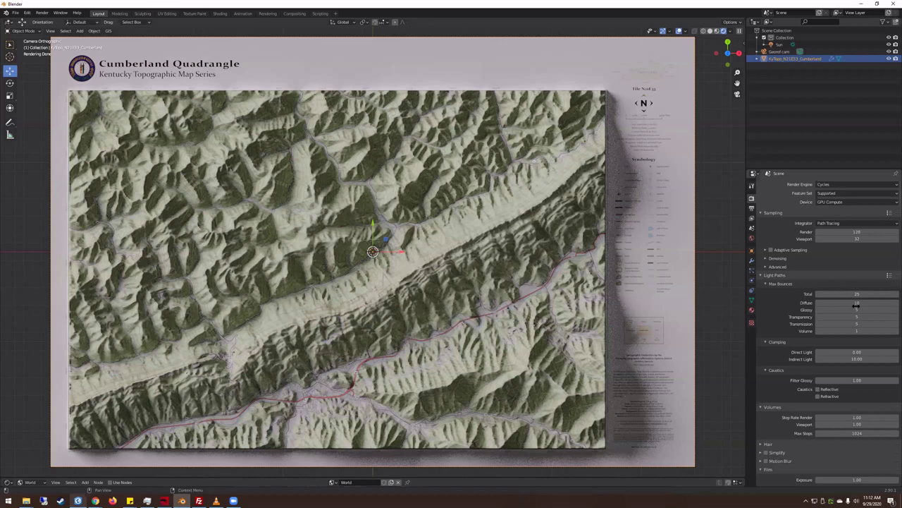
Review the output, scene and view layer settings and render the map through the Georef cam.
ctrl+scroll(853, 303, up, 6)
click(751, 210)
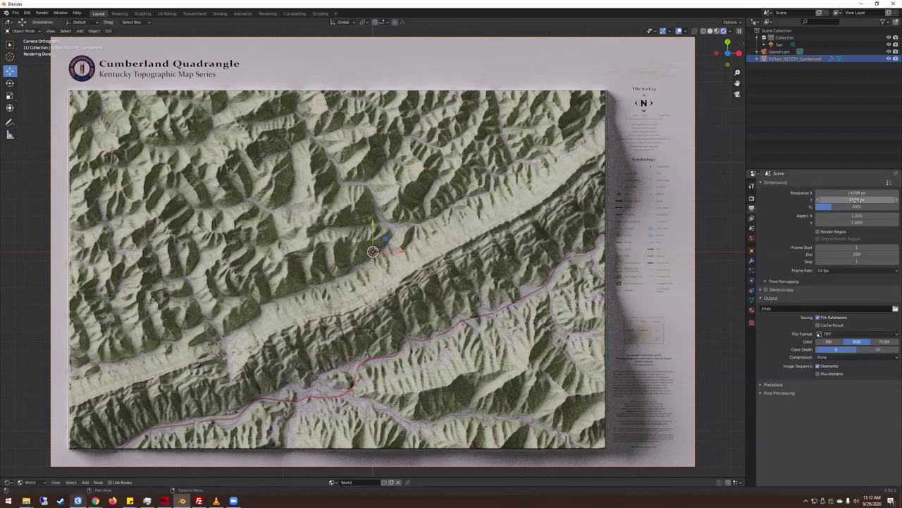
click(750, 238)
click(752, 229)
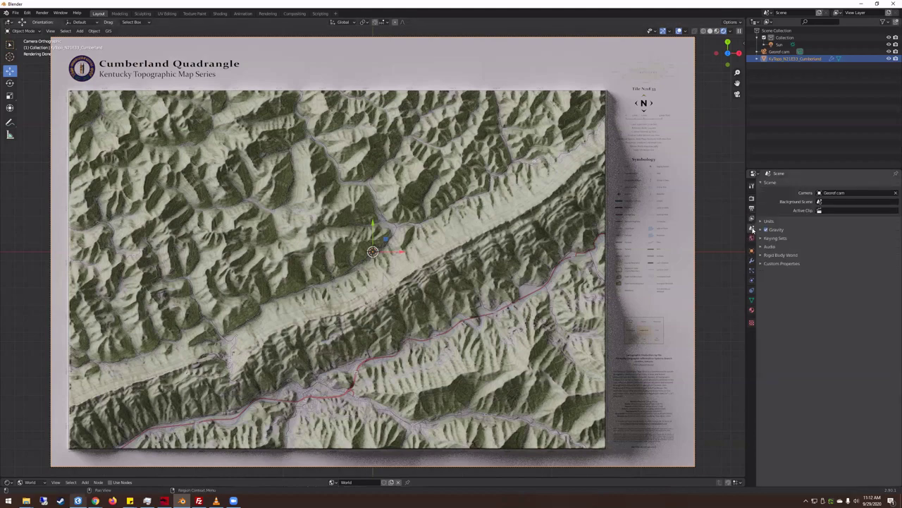
click(751, 219)
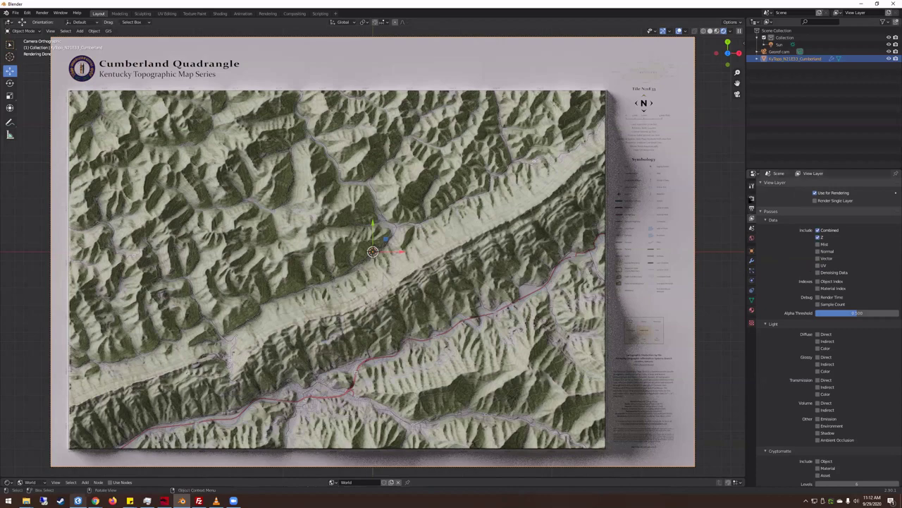
click(751, 198)
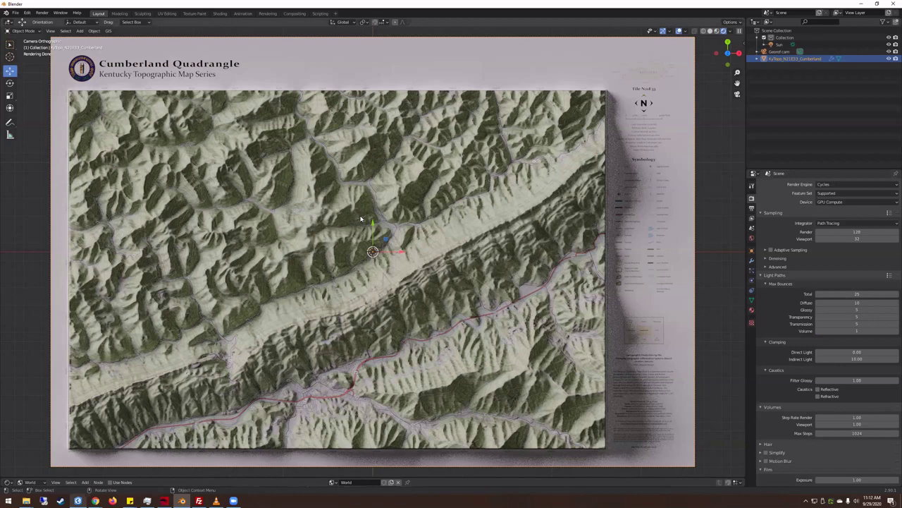
key(F12)
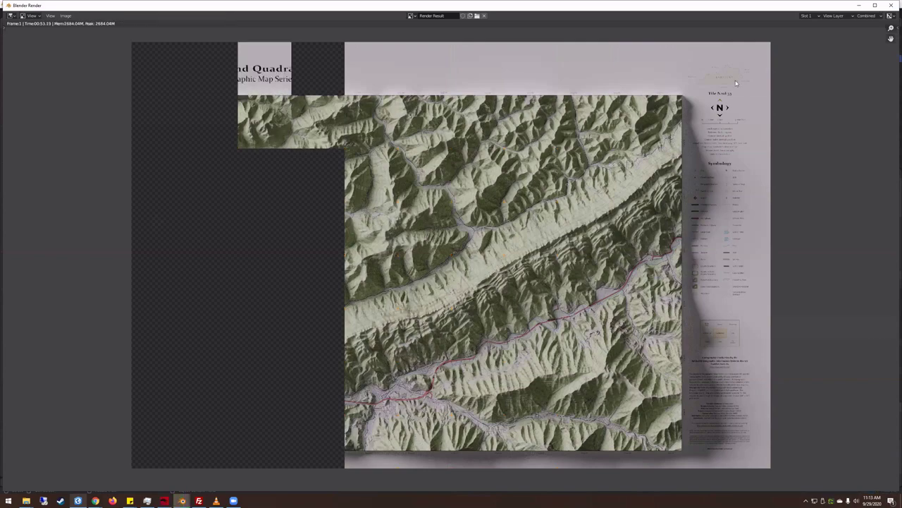
Close the running render and turn off automatic tile sizing in the render performance settings.
click(892, 7)
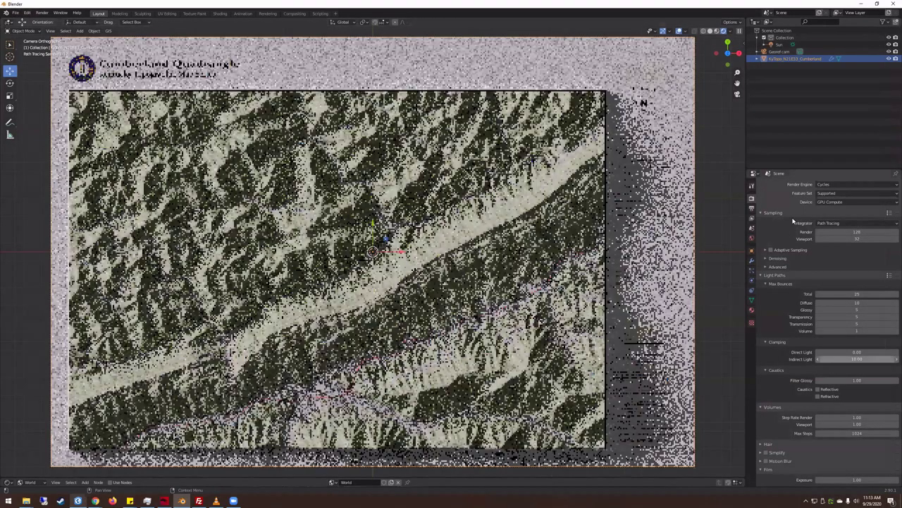
scroll(776, 211, down, 2)
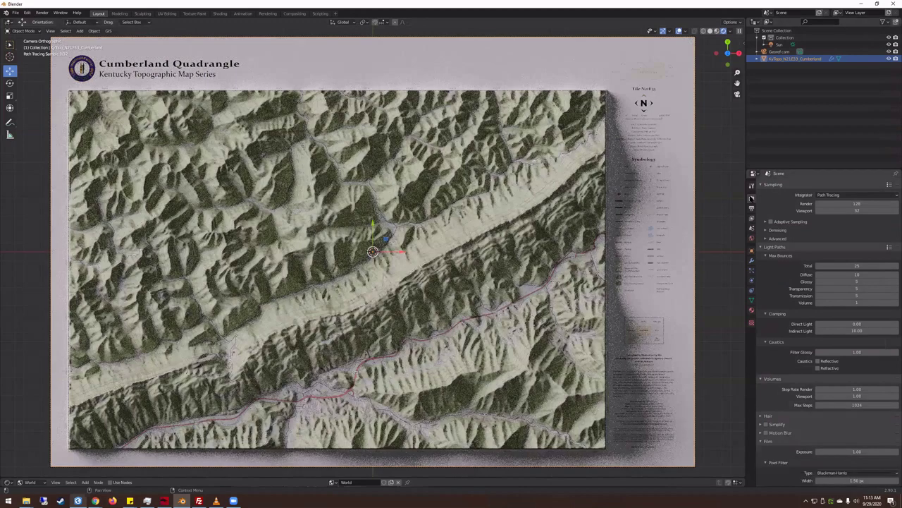
scroll(782, 255, down, 10)
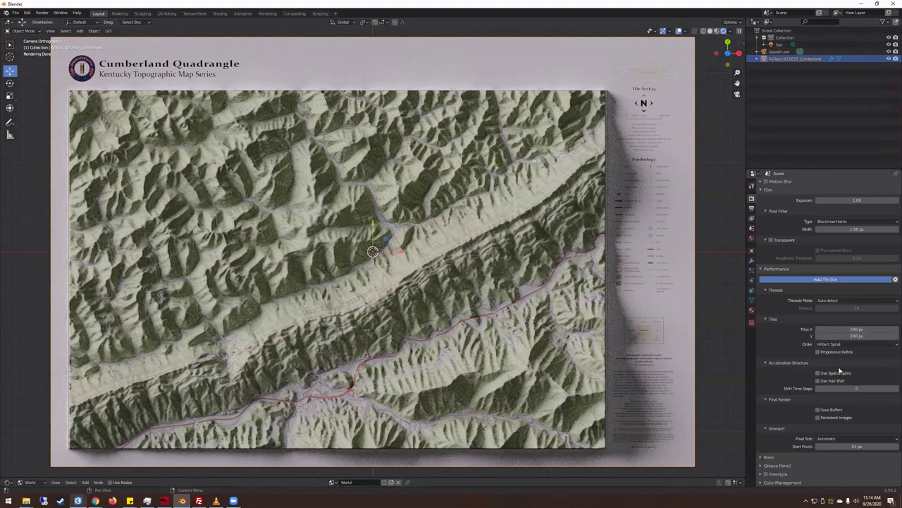
click(832, 280)
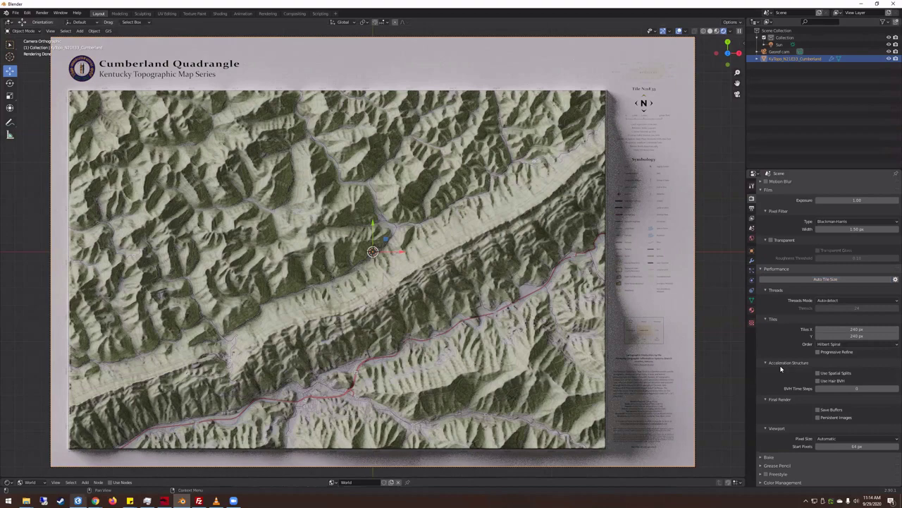
Set the render tile size to 64 px in X and Y and render the map.
click(856, 330)
text(64)
key(Tab)
text(64)
key(Return)
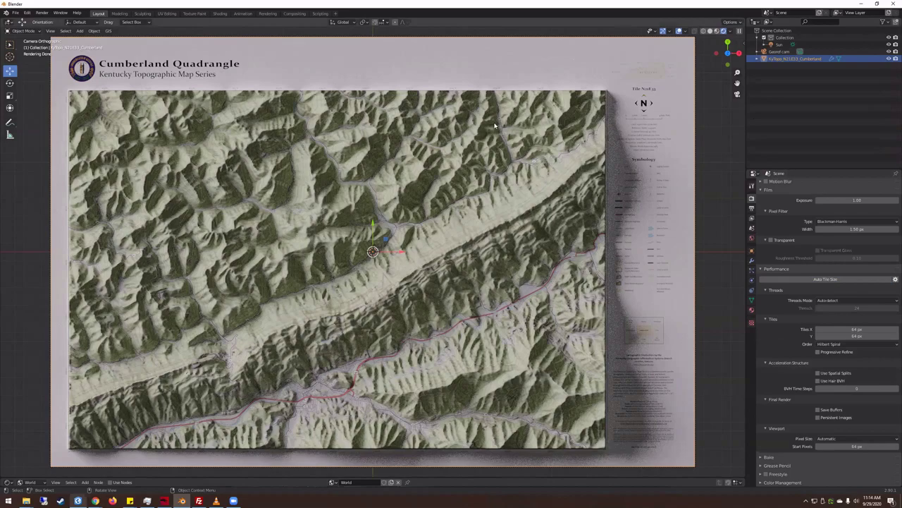
key(F12)
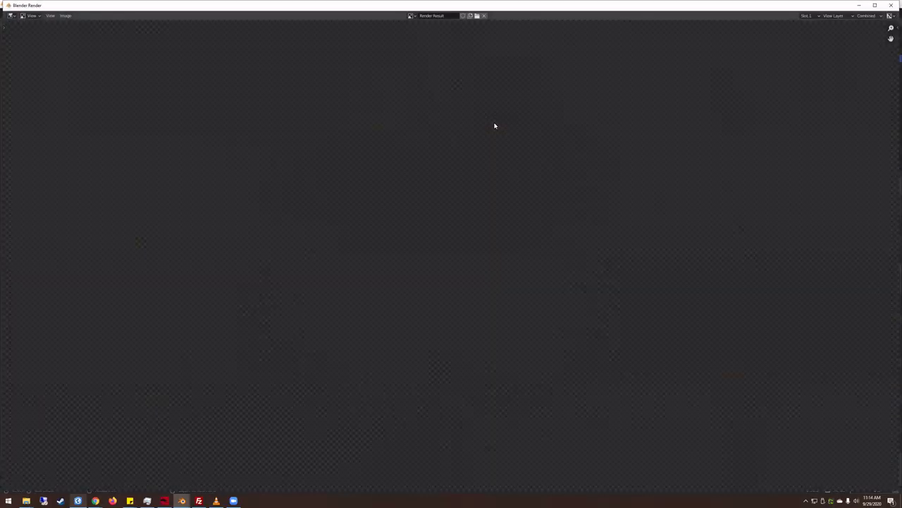
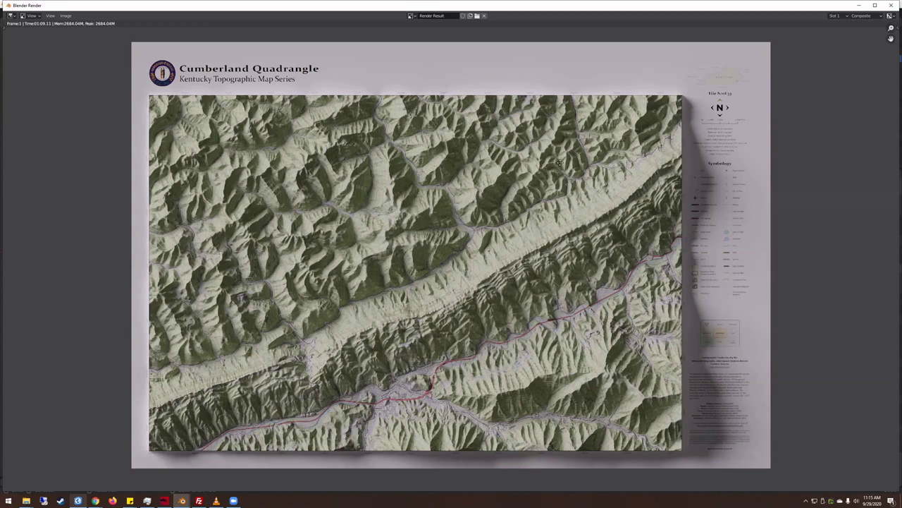
Examine the rendered relief, the shadow along the map's edge and the Symbology legend up close, and close the render.
middle_drag(599, 164, 519, 134)
scroll(417, 154, up, 4)
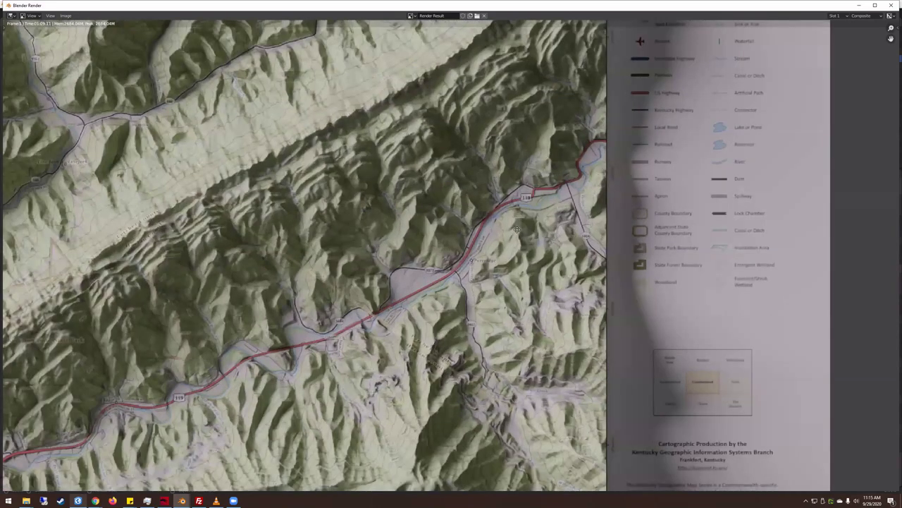
middle_drag(649, 177, 485, 178)
scroll(483, 179, up, 1)
scroll(484, 178, down, 6)
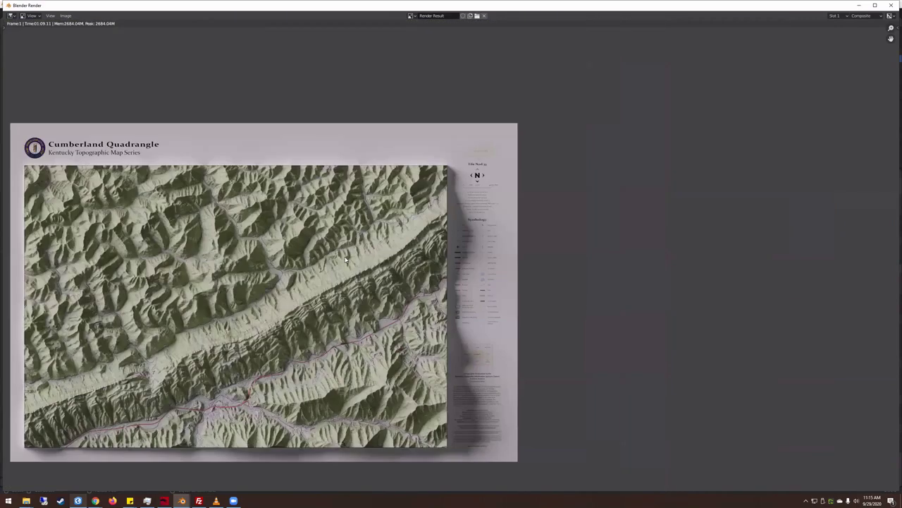
middle_drag(533, 248, 636, 209)
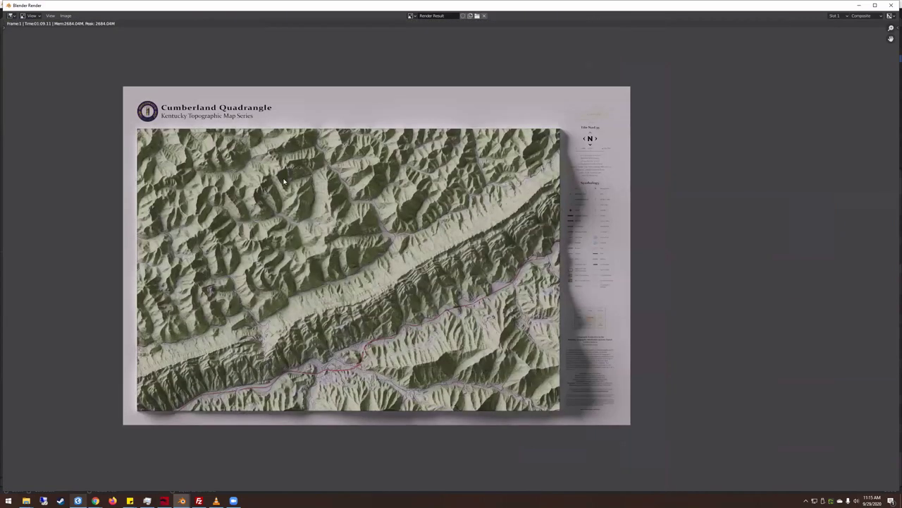
scroll(618, 192, up, 8)
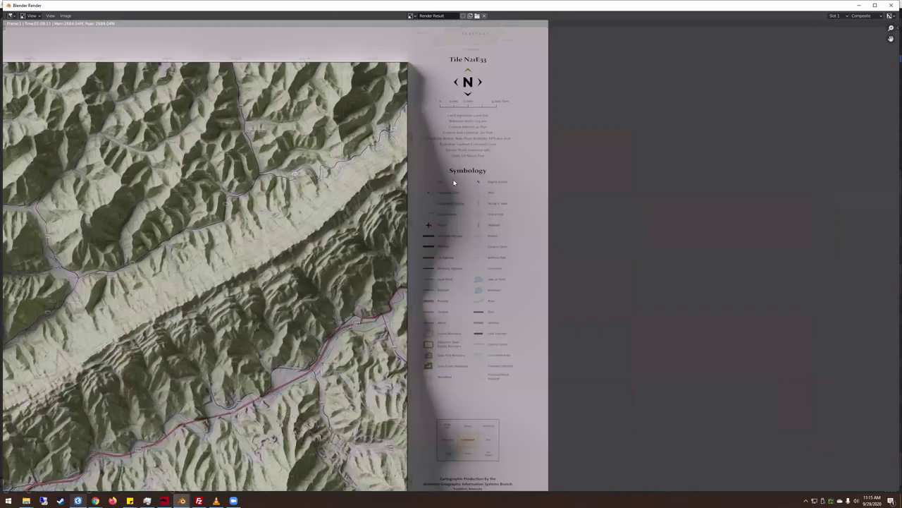
middle_drag(397, 179, 404, 261)
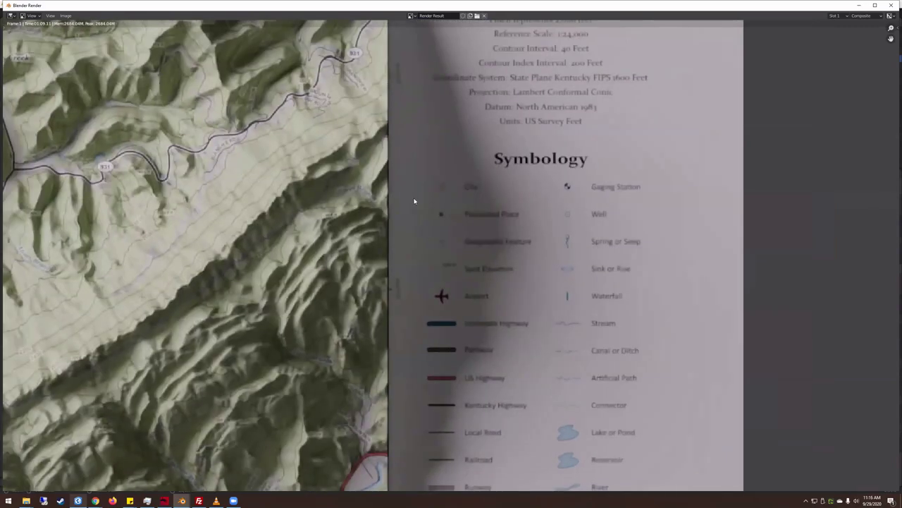
middle_drag(466, 296, 735, 148)
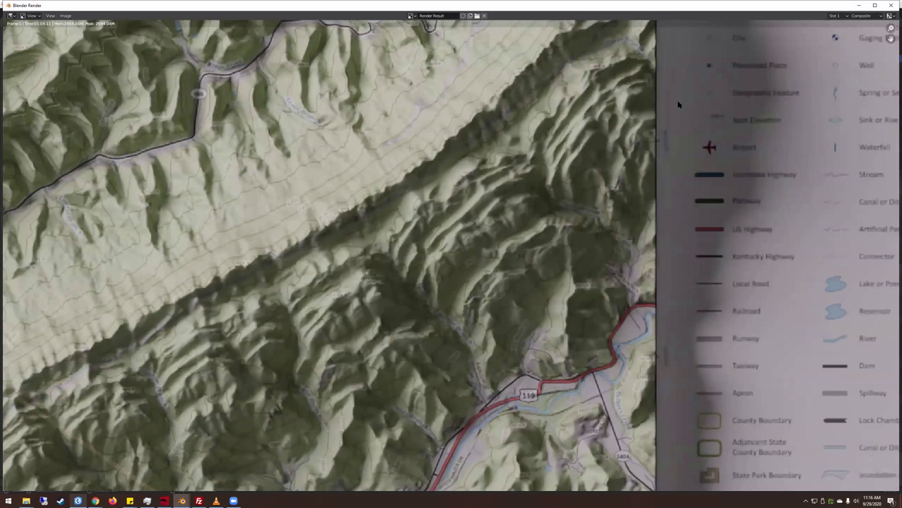
scroll(438, 266, down, 5)
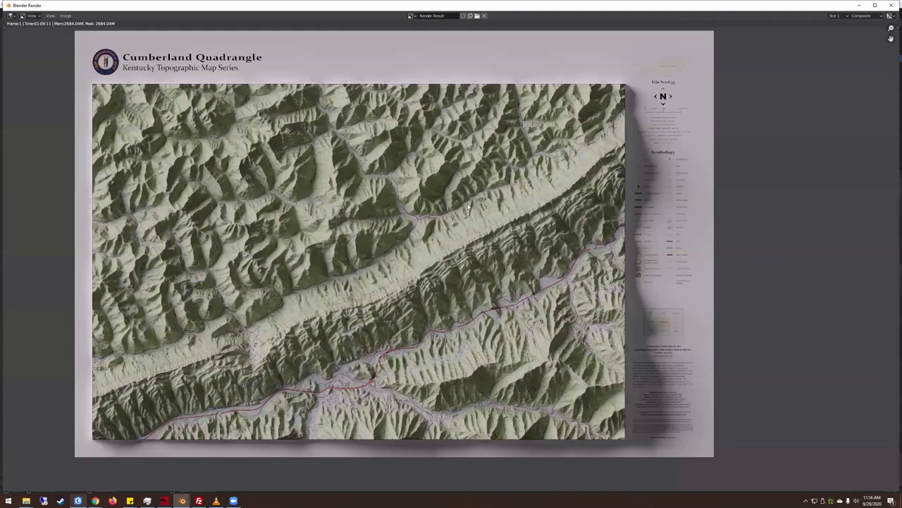
middle_drag(408, 157, 425, 176)
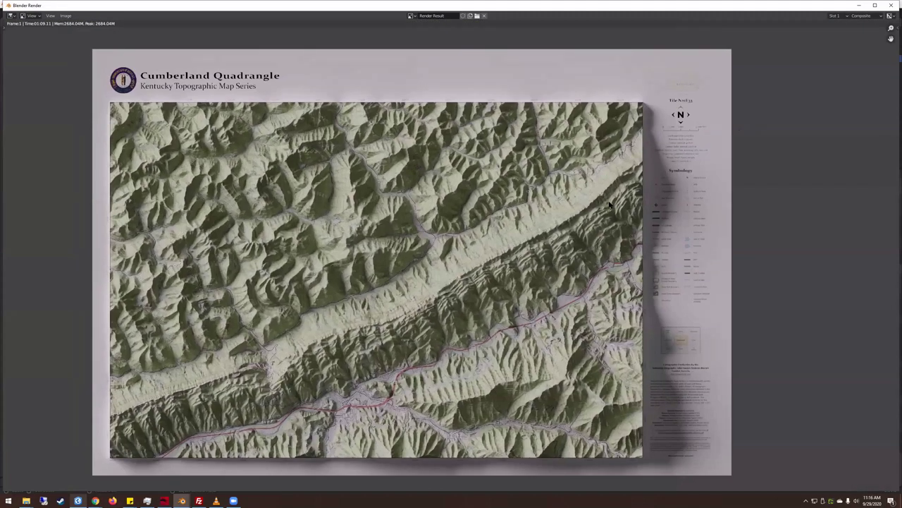
click(892, 5)
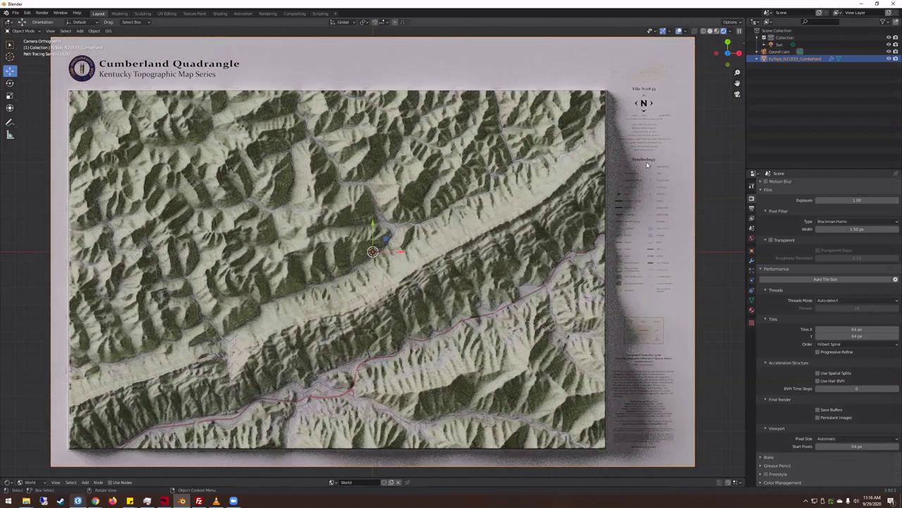
Inspect the legend beside the relief in the viewport and look through the view layer, output and render settings.
scroll(666, 169, up, 4)
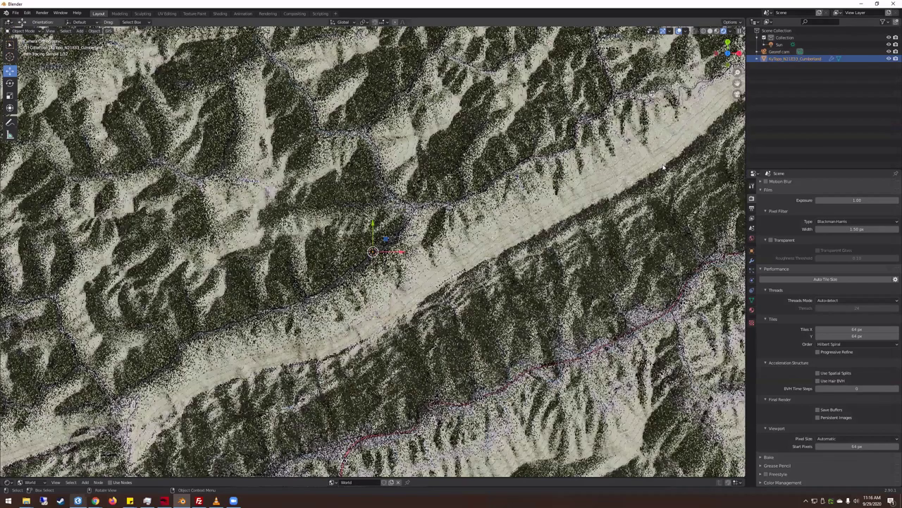
ctrl+scroll(522, 150, down, 5)
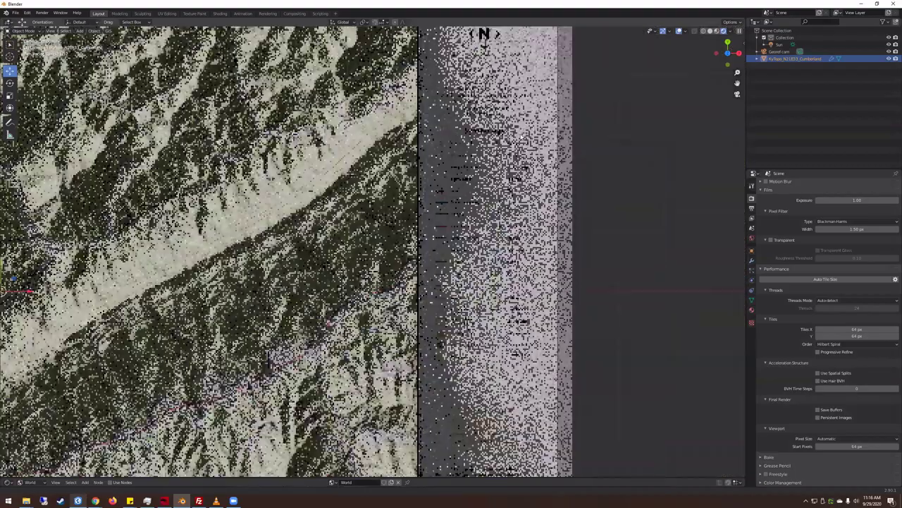
ctrl+scroll(522, 208, up, 3)
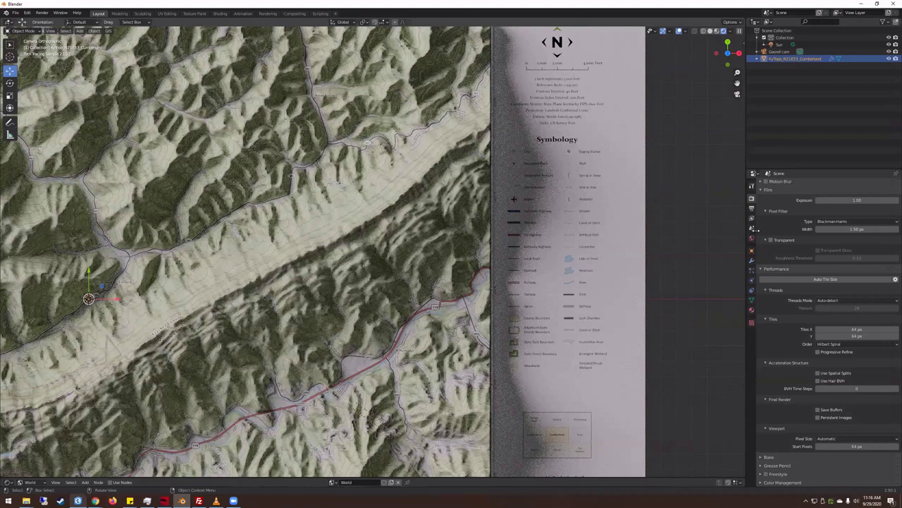
click(751, 218)
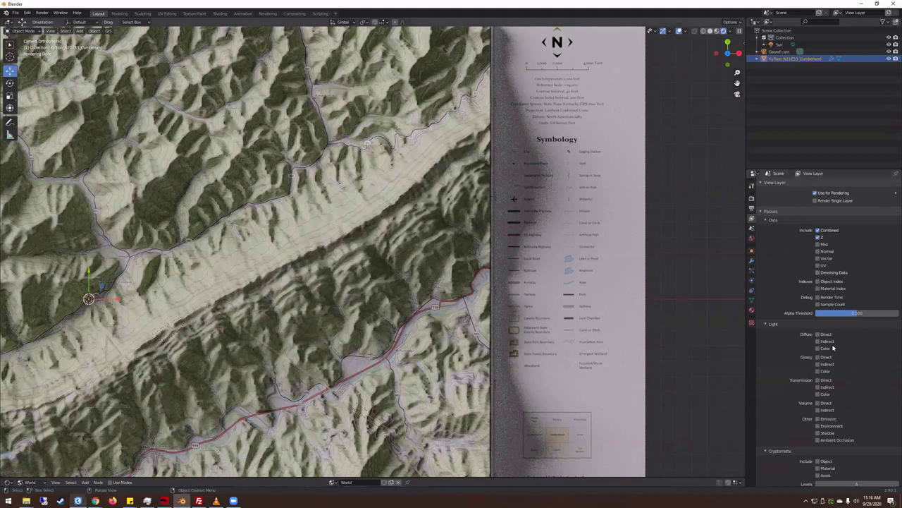
scroll(810, 352, down, 3)
click(751, 209)
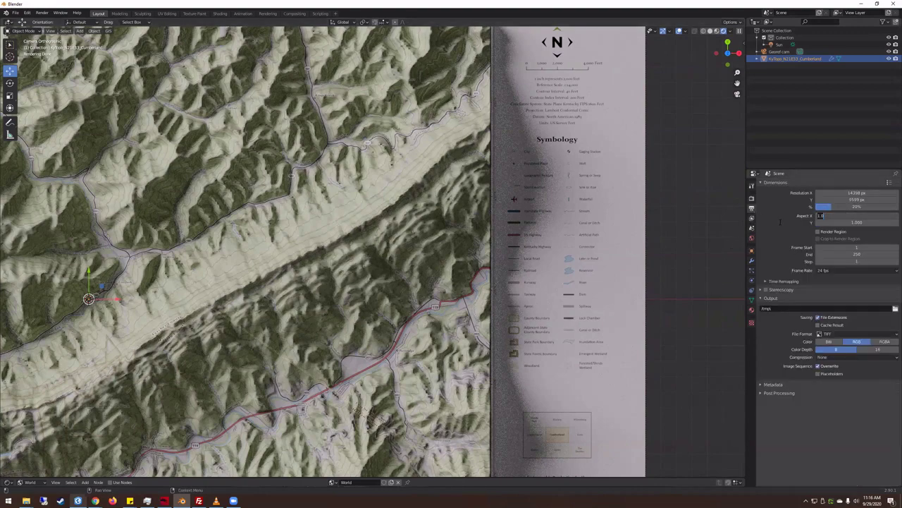
click(751, 218)
click(751, 199)
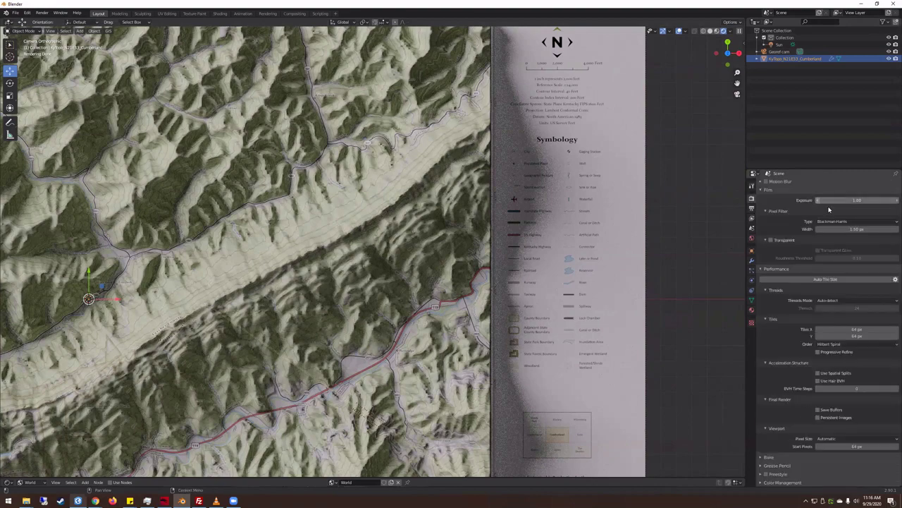
scroll(832, 229, down, 5)
scroll(827, 232, up, 5)
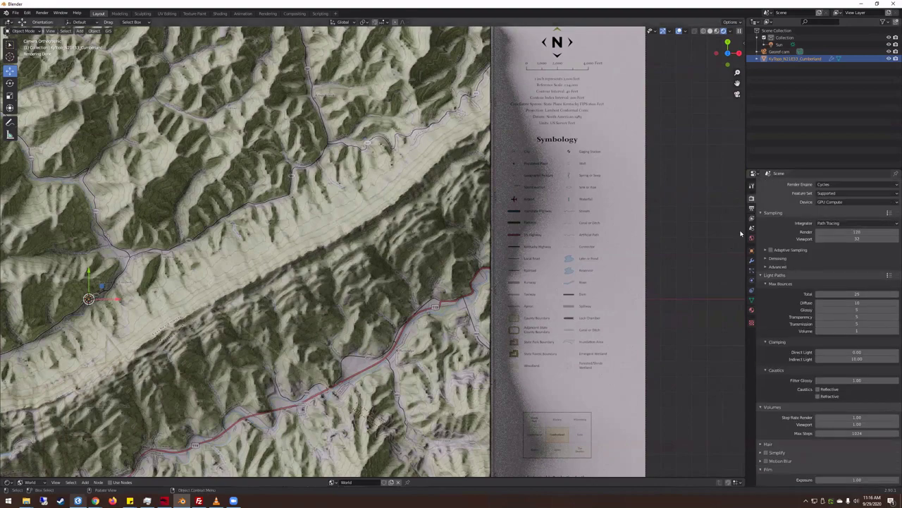
Set the Cycles render samples to 512.
click(860, 232)
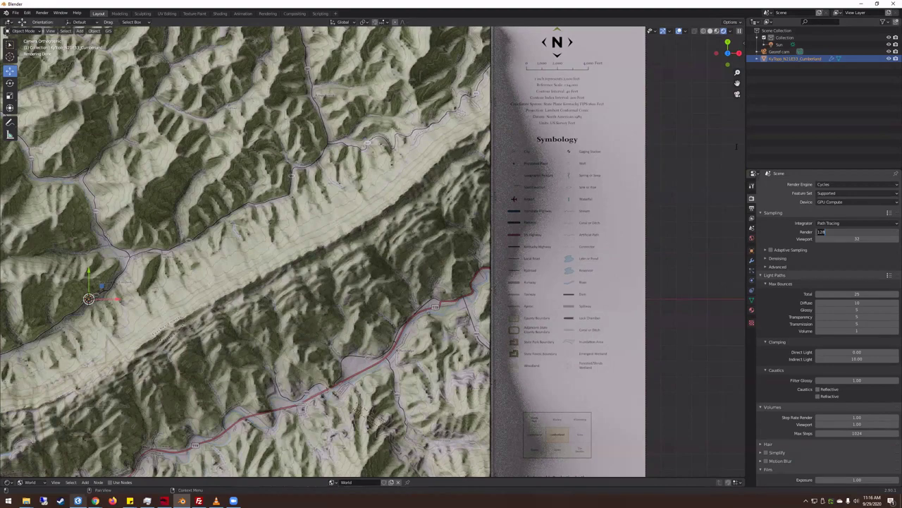
text(51)
key(Return)
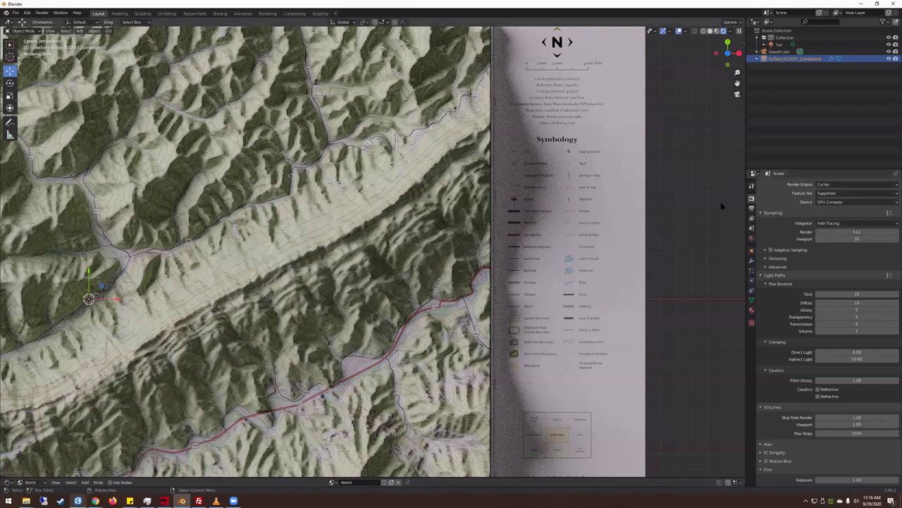
Review the whole map preview, the scene and output settings, and the view layer's passes, Cryptomatte and Filter options.
scroll(476, 247, up, 3)
scroll(476, 247, down, 2)
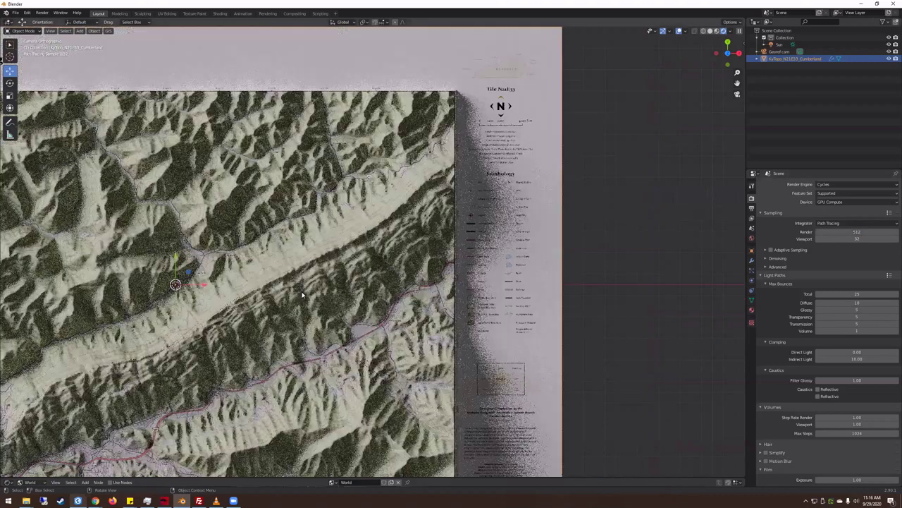
scroll(476, 247, up, 3)
key(Home)
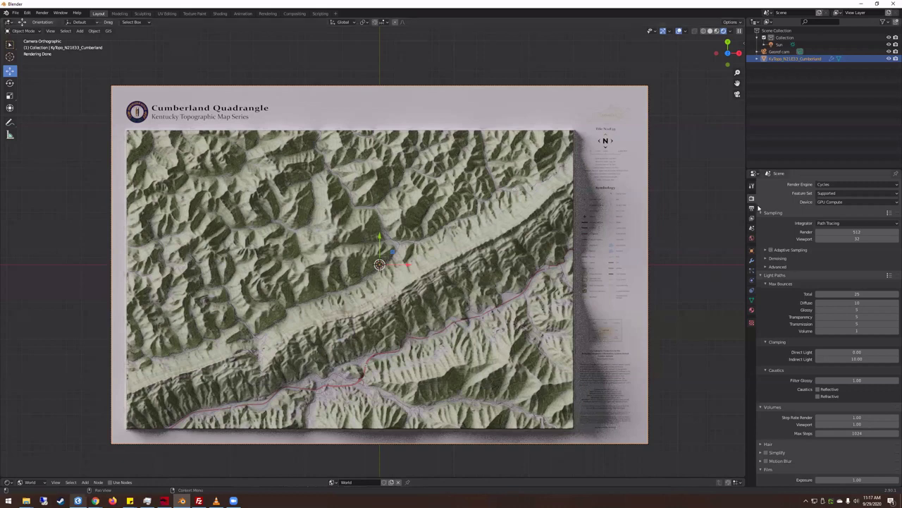
click(752, 217)
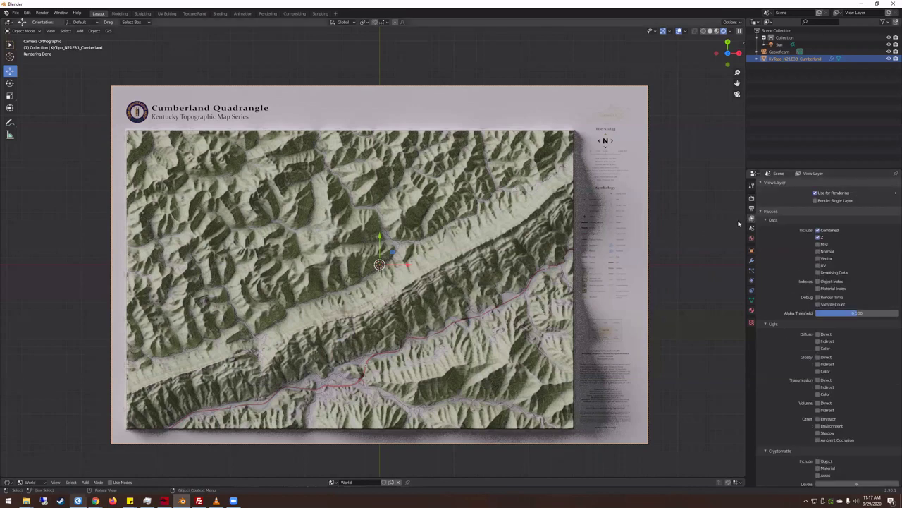
scroll(782, 344, down, 4)
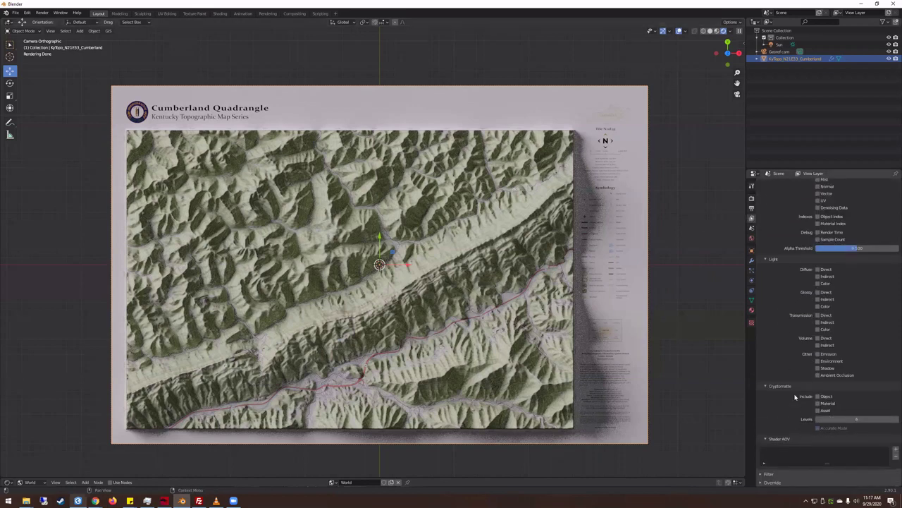
scroll(810, 280, up, 3)
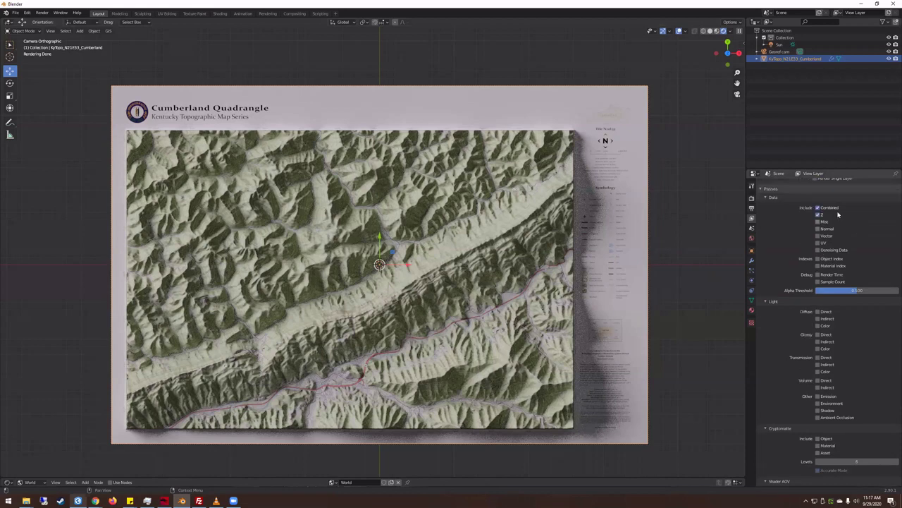
click(752, 227)
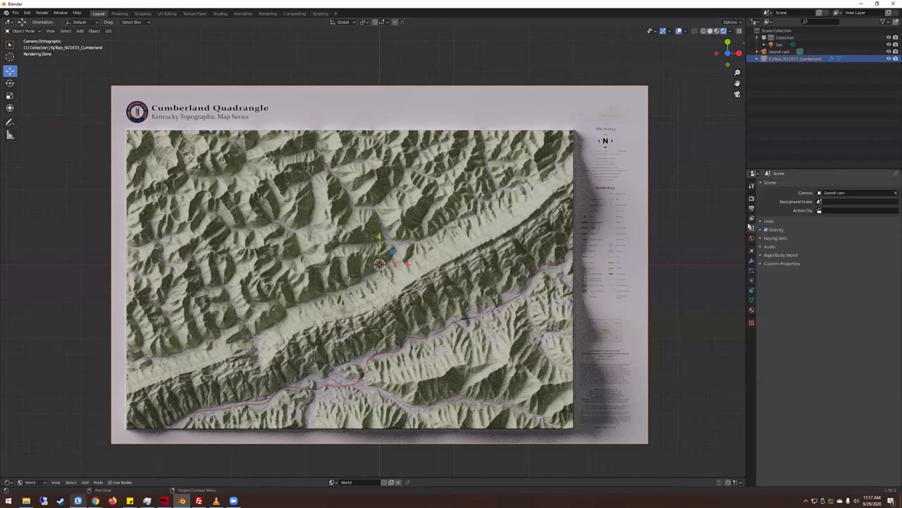
click(751, 210)
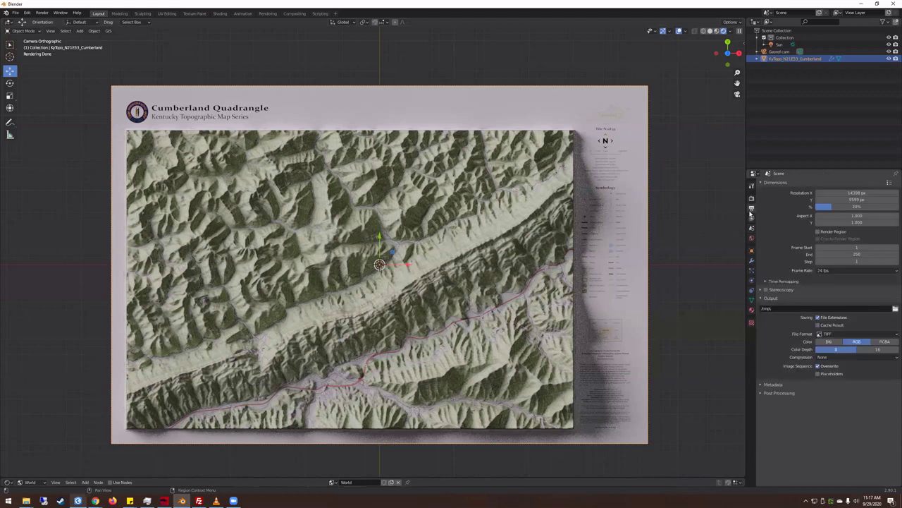
click(751, 217)
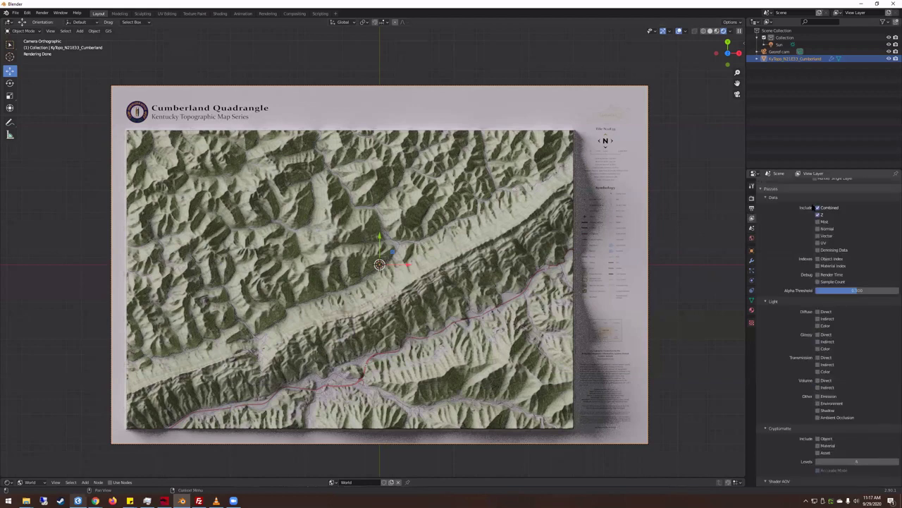
scroll(818, 282, down, 2)
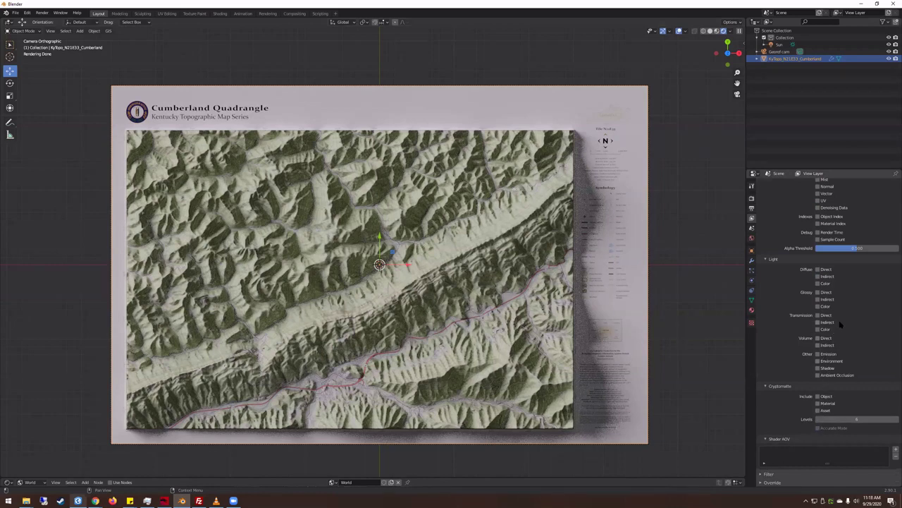
click(771, 259)
click(769, 420)
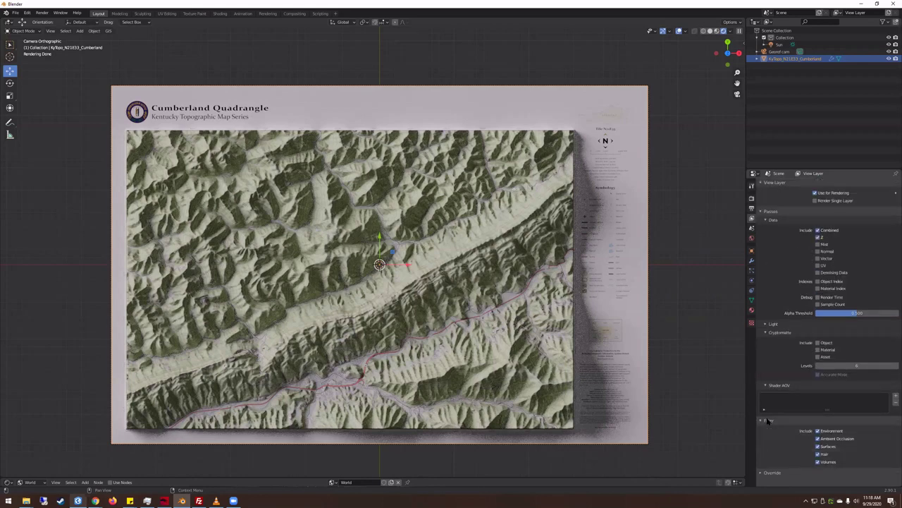
Enable the view layer's Denoising Data pass and enlarge the node editor area beneath the viewport.
click(769, 420)
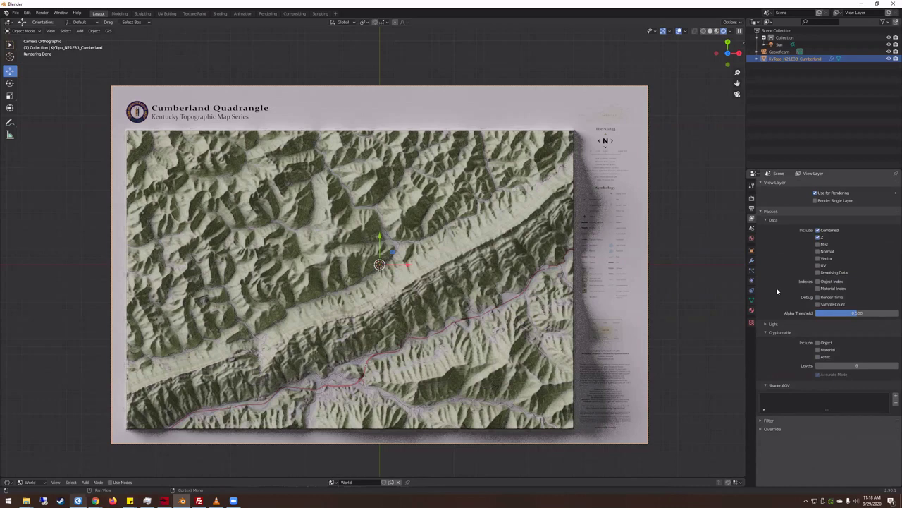
click(819, 273)
drag(151, 478, 152, 456)
drag(158, 397, 160, 356)
drag(96, 369, 28, 382)
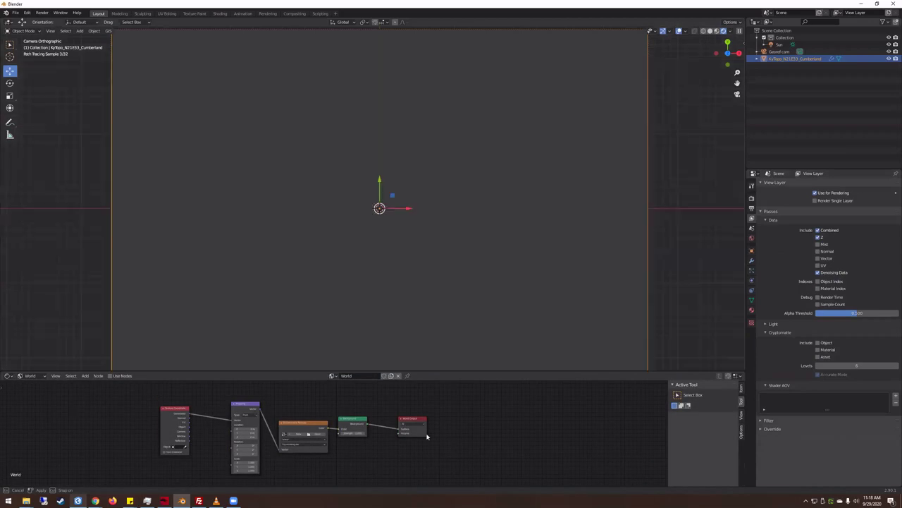
drag(260, 499, 261, 360)
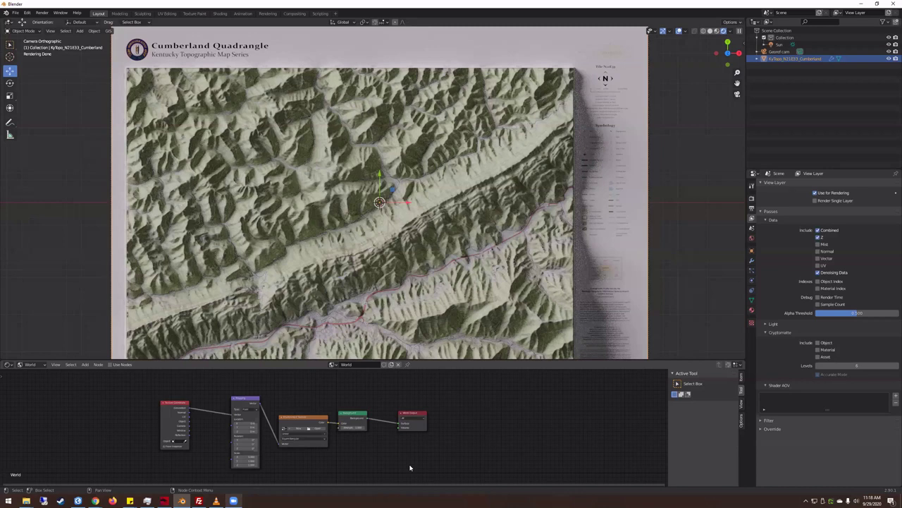
Switch the node editor to the Compositor and bring its Render Layers, Denoise and Composite nodes into view.
click(35, 365)
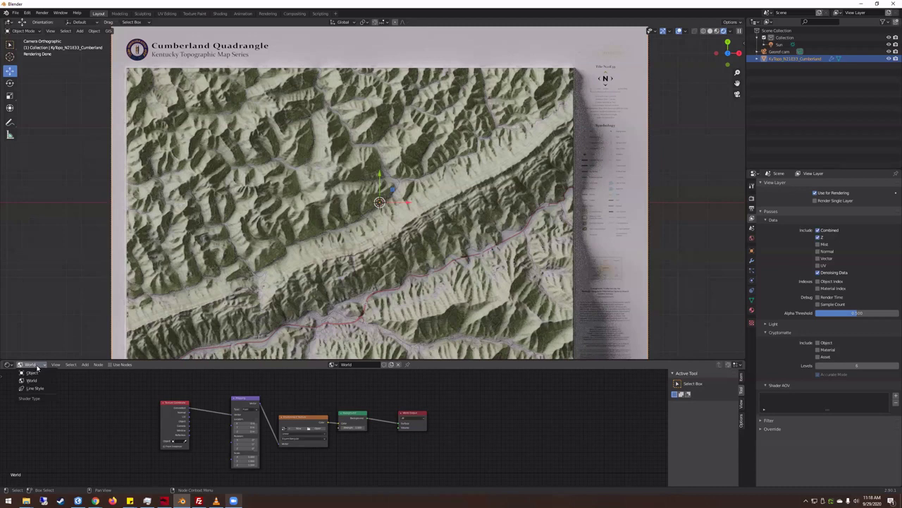
click(7, 364)
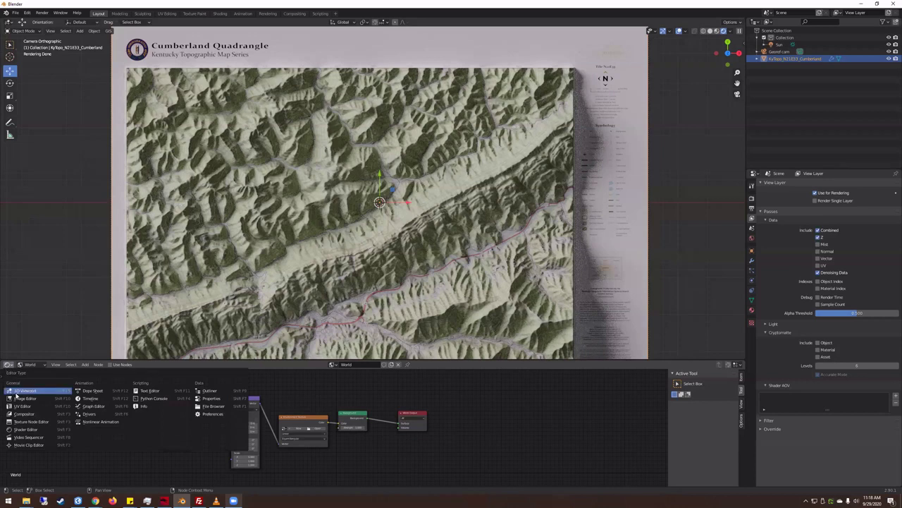
click(23, 415)
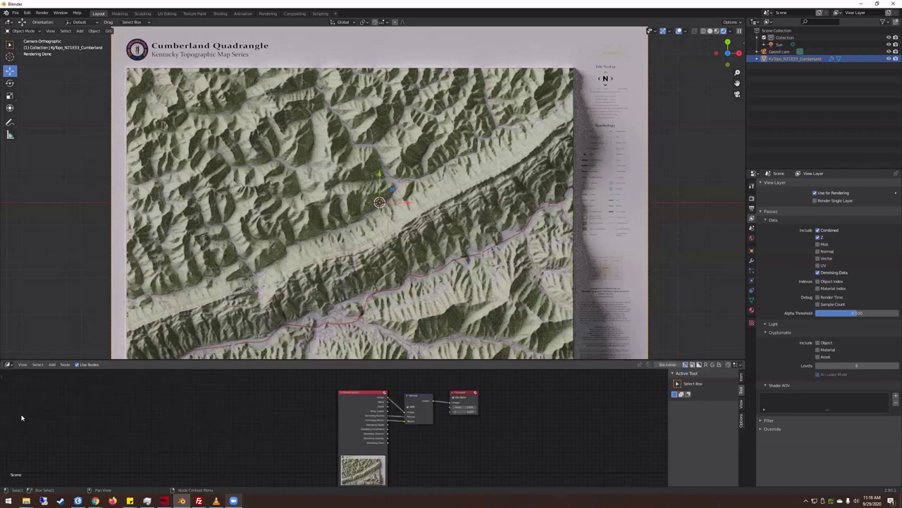
middle_drag(424, 464, 337, 478)
scroll(345, 460, up, 4)
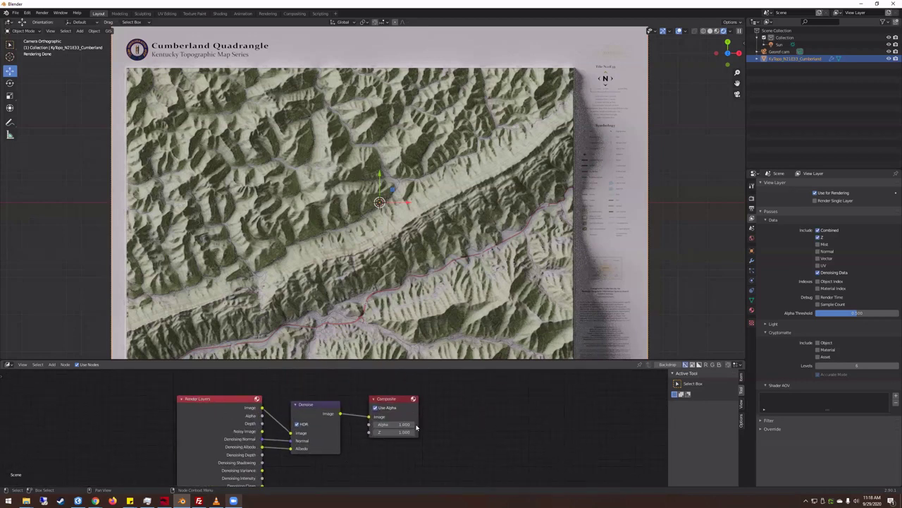
Delete the existing Denoise node between Render Layers and Composite.
click(304, 413)
drag(312, 407, 311, 411)
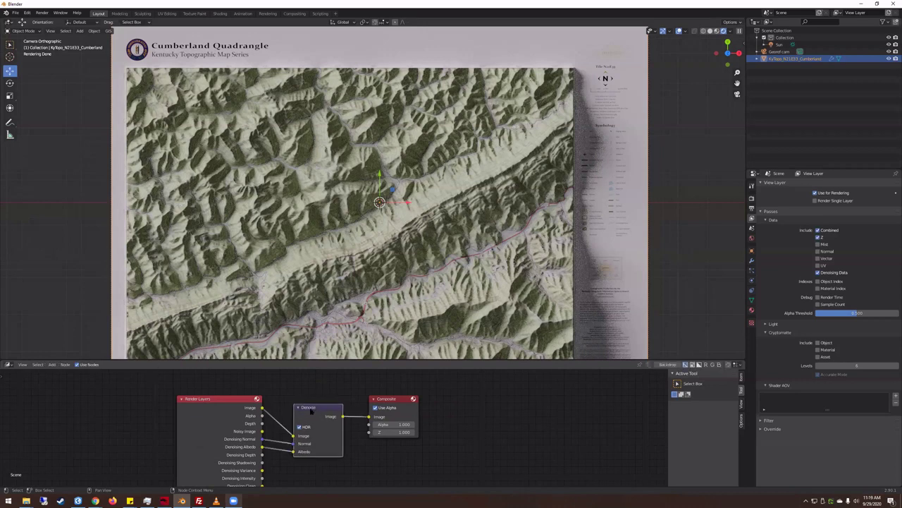
key(x)
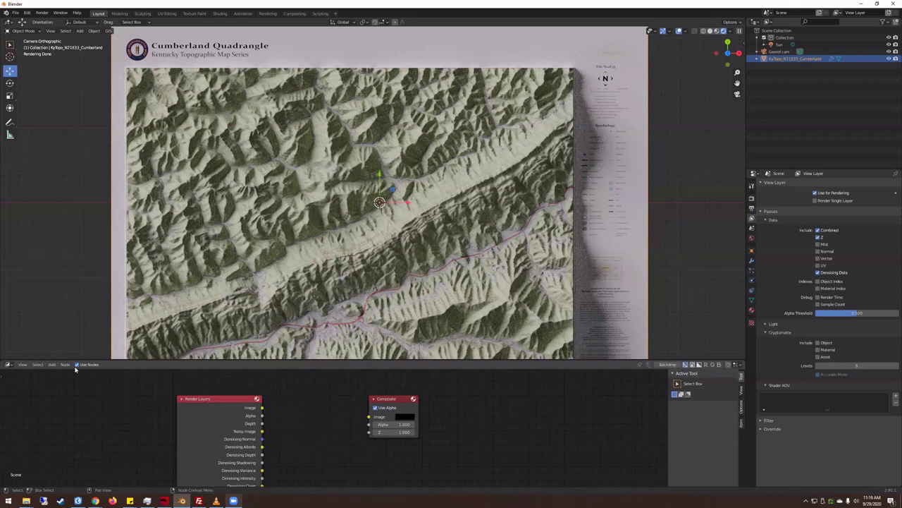
Add a new Denoise node and place it between the Render Layers and Composite nodes.
click(52, 363)
text(denoise)
key(BackSpace)
key(BackSpace)
key(BackSpace)
key(BackSpace)
key(BackSpace)
key(BackSpace)
text(enoise)
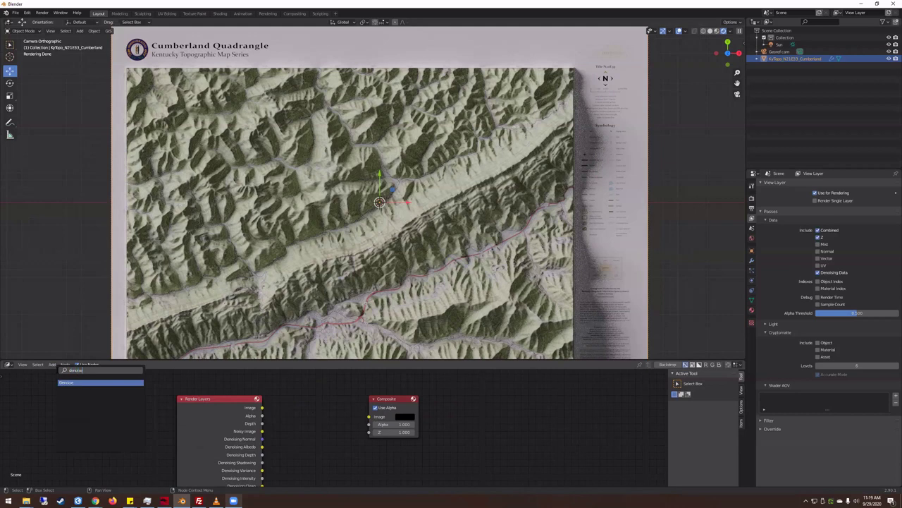
key(Return)
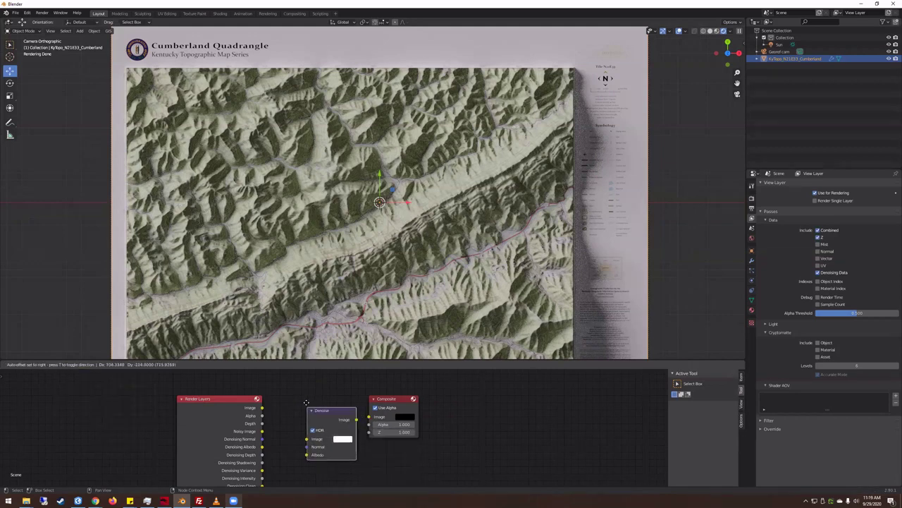
click(292, 395)
Wire Render Layers' Image, Denoising Normal and Denoising Albedo into Denoise, link its Image output to Composite, and collapse the node editor.
drag(340, 408, 368, 417)
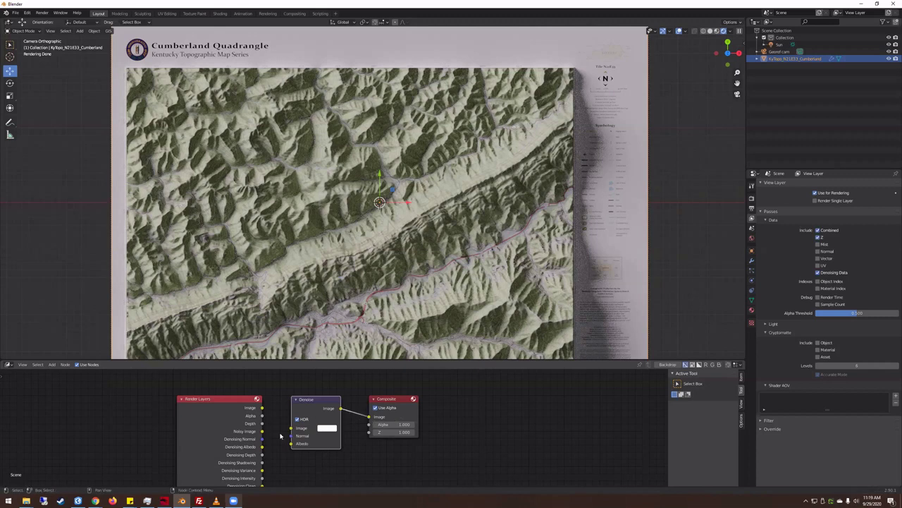
middle_drag(259, 422, 262, 401)
drag(265, 386, 294, 422)
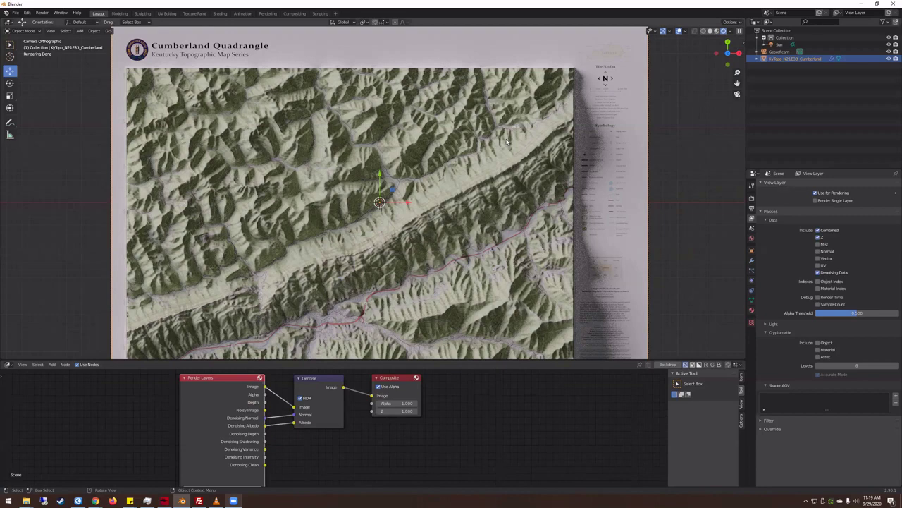
scroll(467, 156, down, 4)
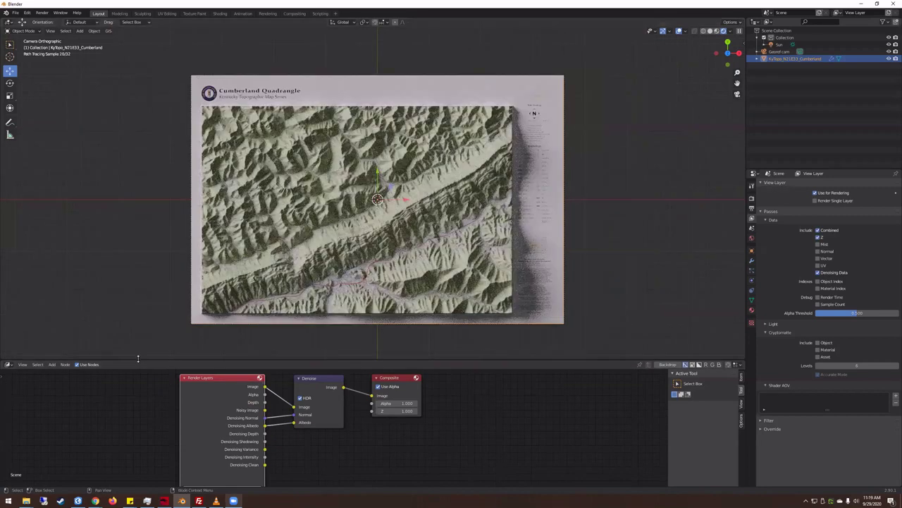
drag(138, 361, 148, 477)
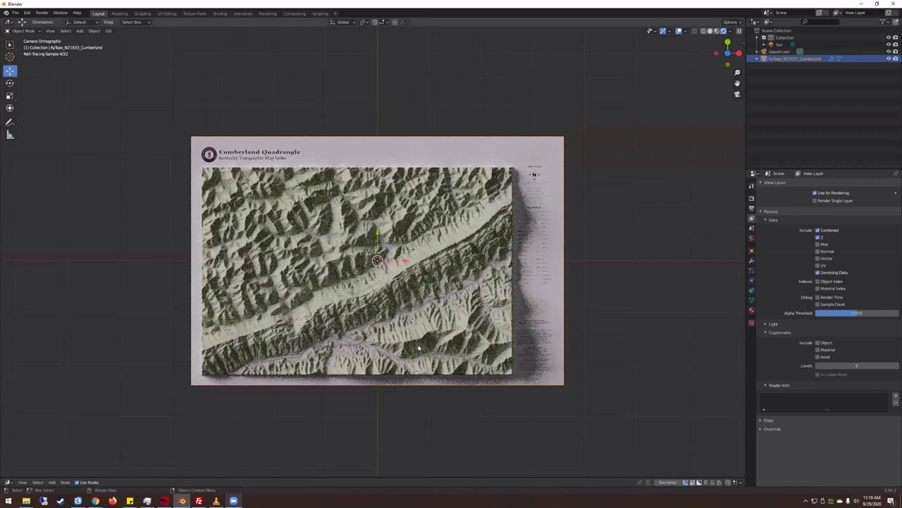
Examine the relief in the rendered viewport up close, at an oblique angle and straight from above.
scroll(407, 322, up, 1)
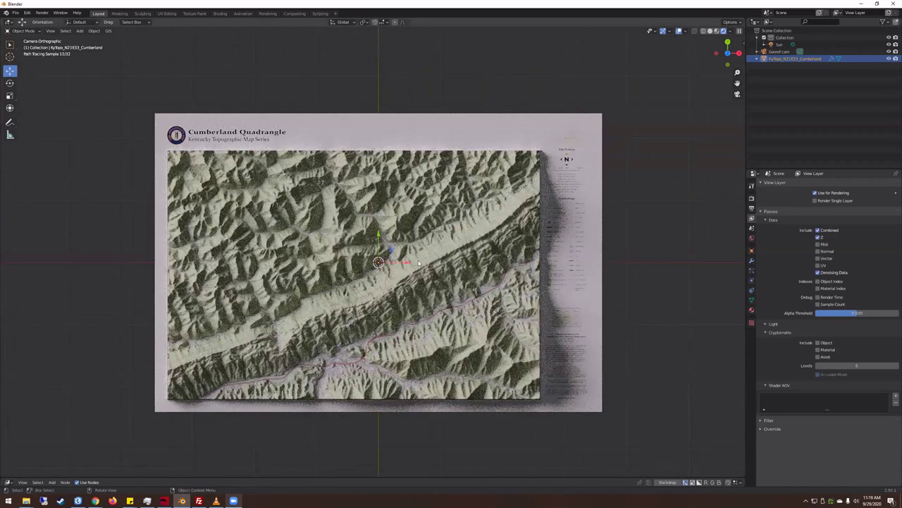
scroll(416, 274, up, 6)
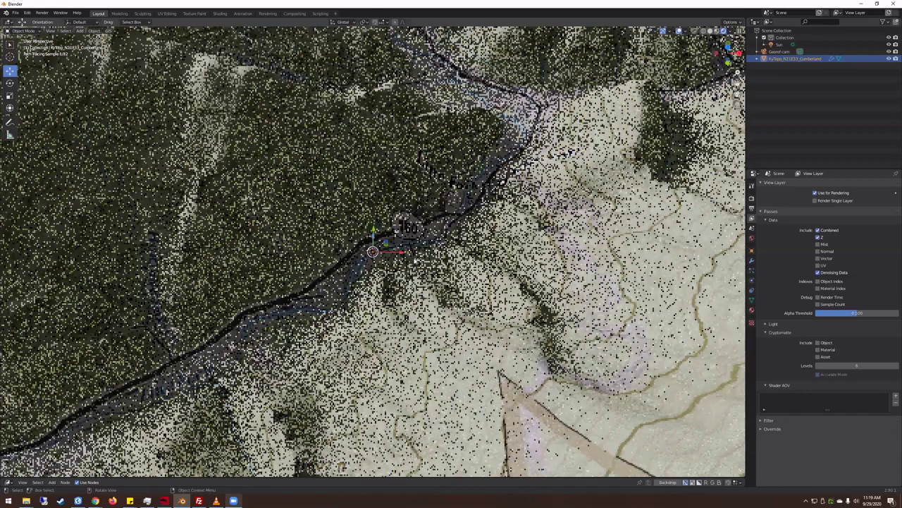
mouse_move(414, 260)
middle_down()
mouse_move(413, 289)
mouse_move(414, 260)
middle_up()
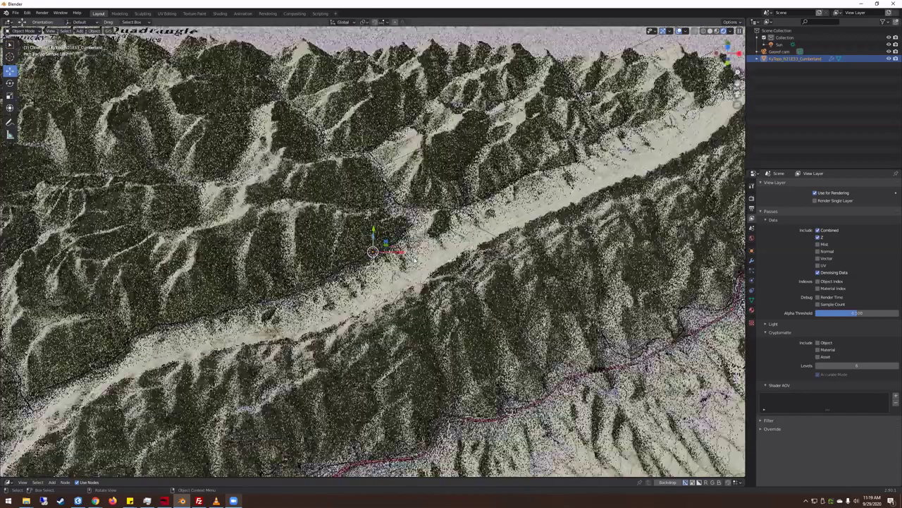
scroll(414, 259, down, 3)
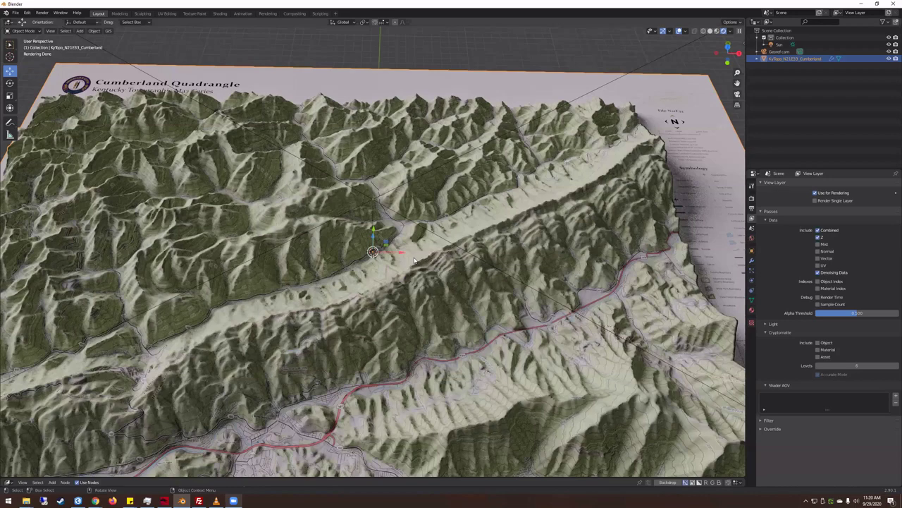
click(109, 31)
scroll(330, 210, up, 4)
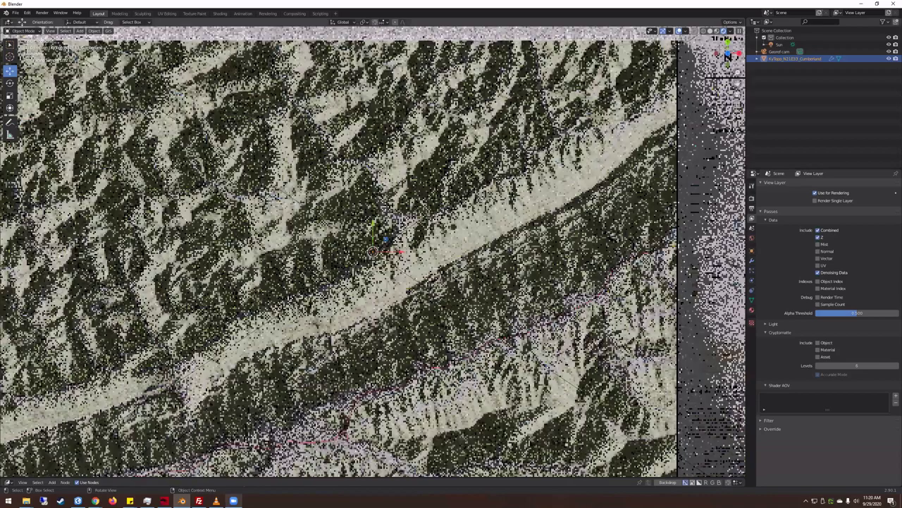
scroll(423, 317, down, 5)
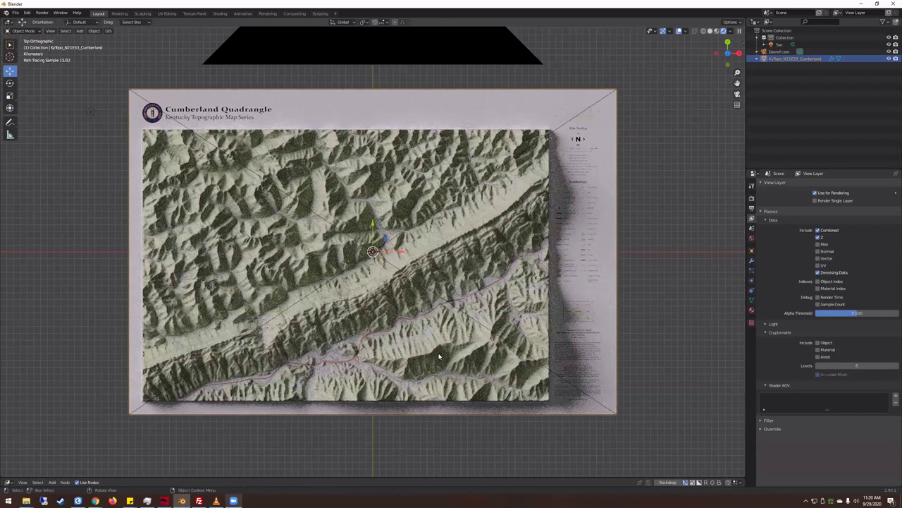
scroll(438, 353, up, 1)
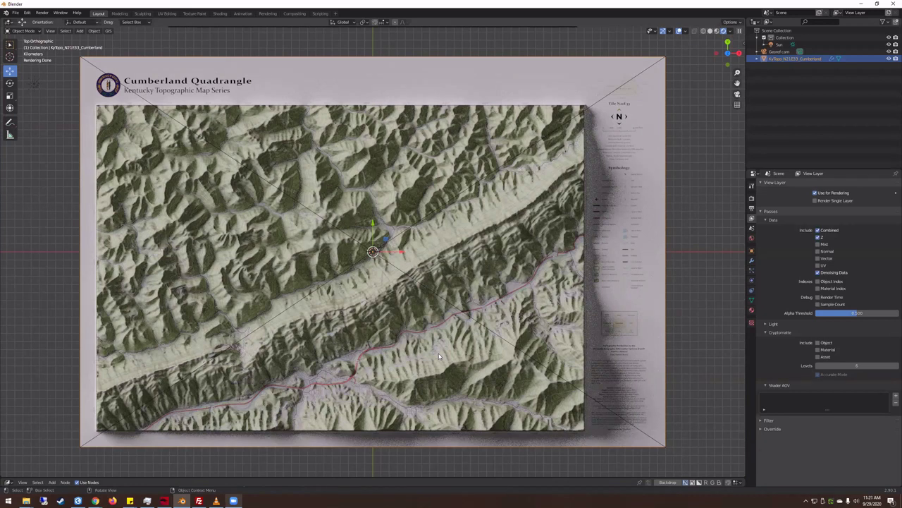
scroll(354, 252, down, 1)
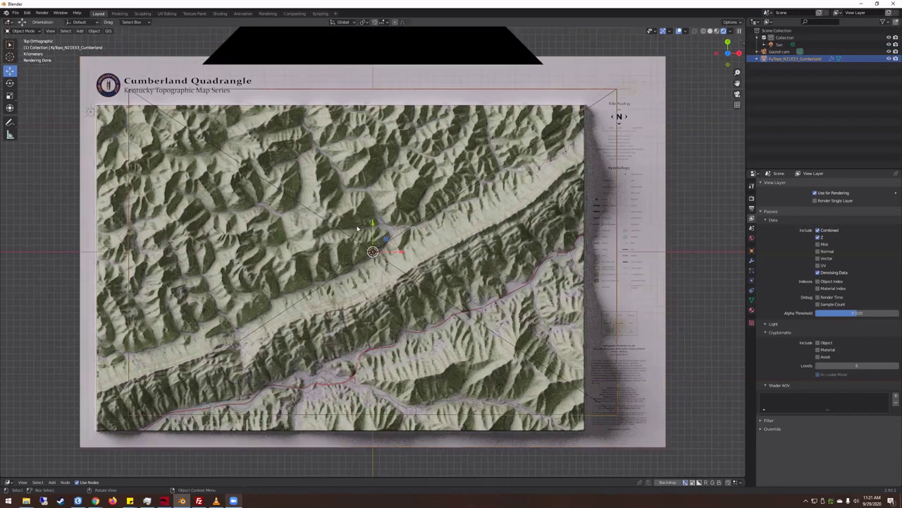
Add a plane mesh at the centre of the relief map.
scroll(353, 252, down, 2)
middle_drag(354, 252, 367, 296)
key(shift+a)
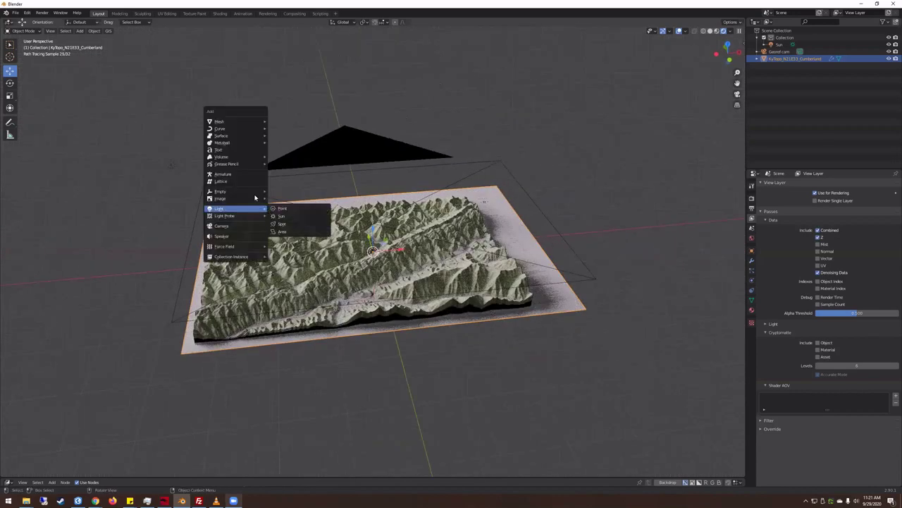
mouse_move(250, 122)
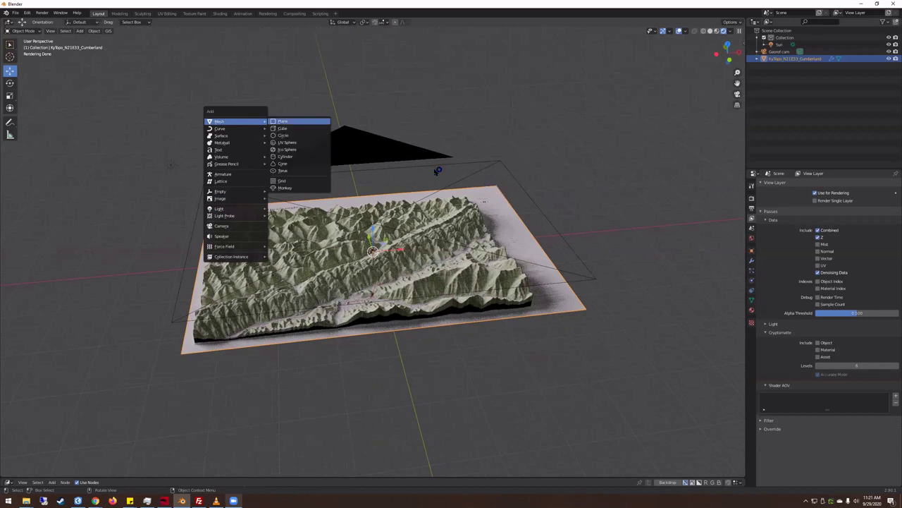
key(Return)
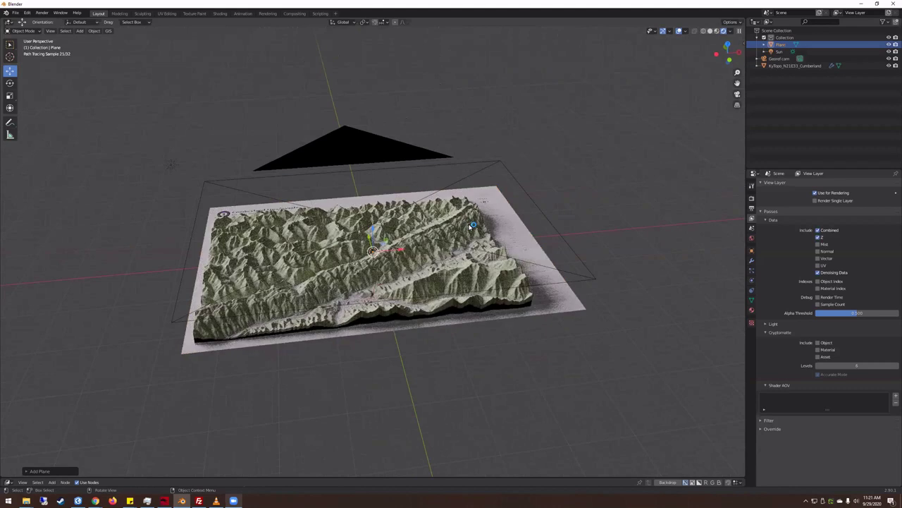
Scale the plane up in the top view until it is taller than the map sheet but somewhat narrower.
key(KP_7)
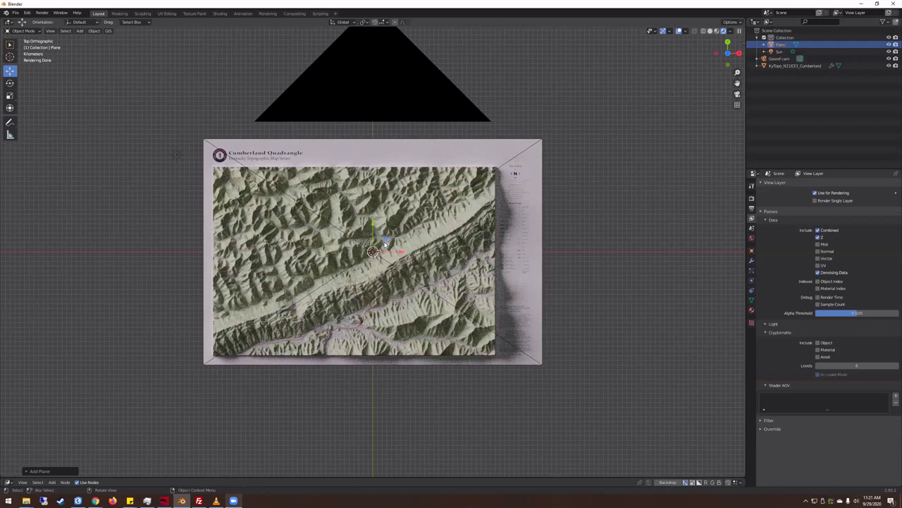
key(s)
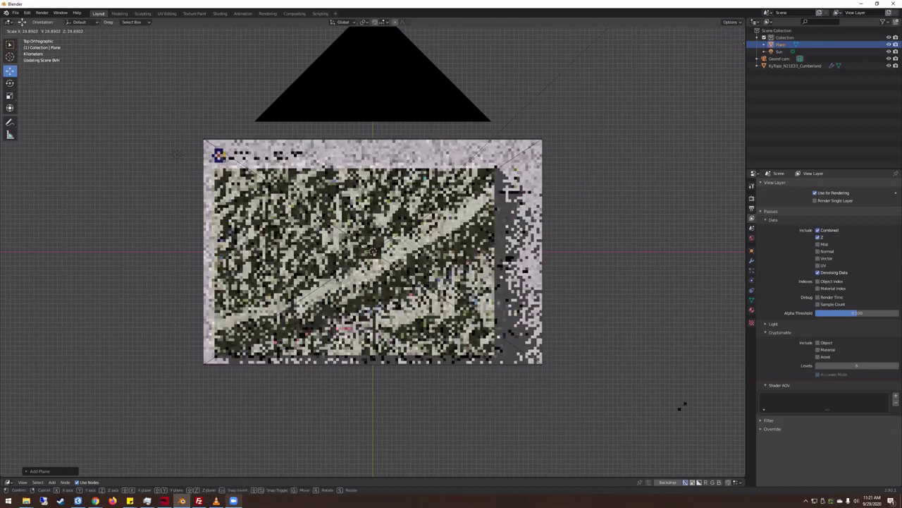
click(571, 136)
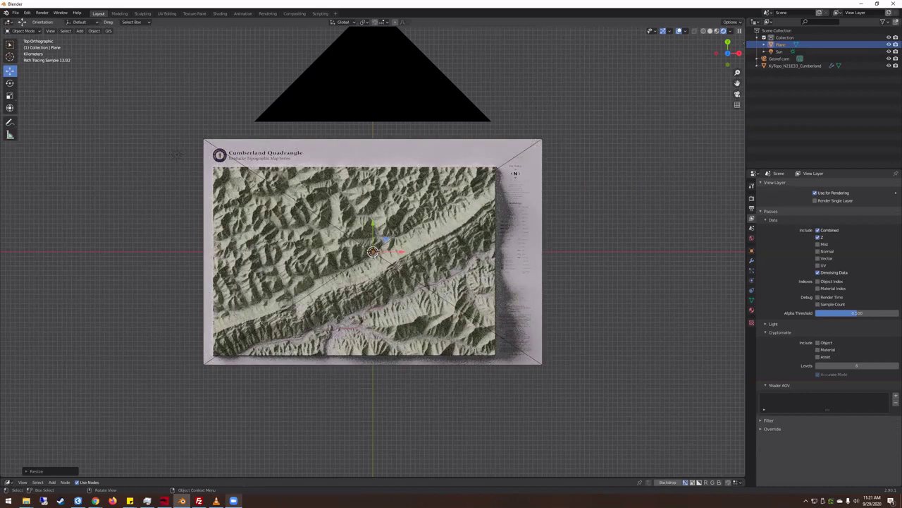
key(s)
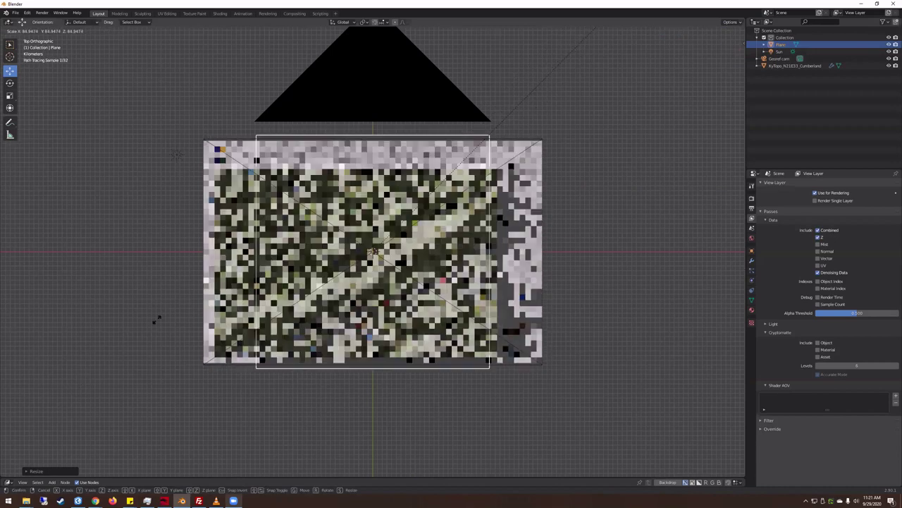
click(402, 141)
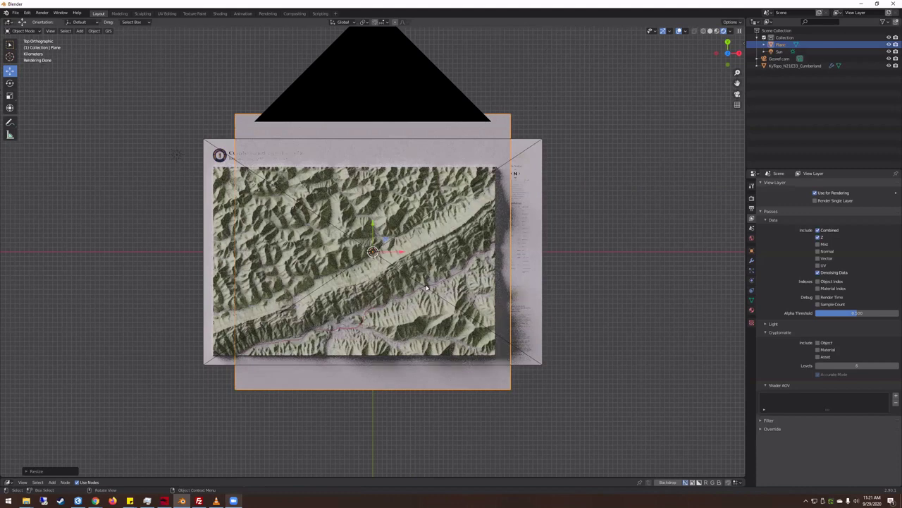
Rotate the plane in the front view until it stands nearly upright across the relief, and return to the top view.
key(KP_1)
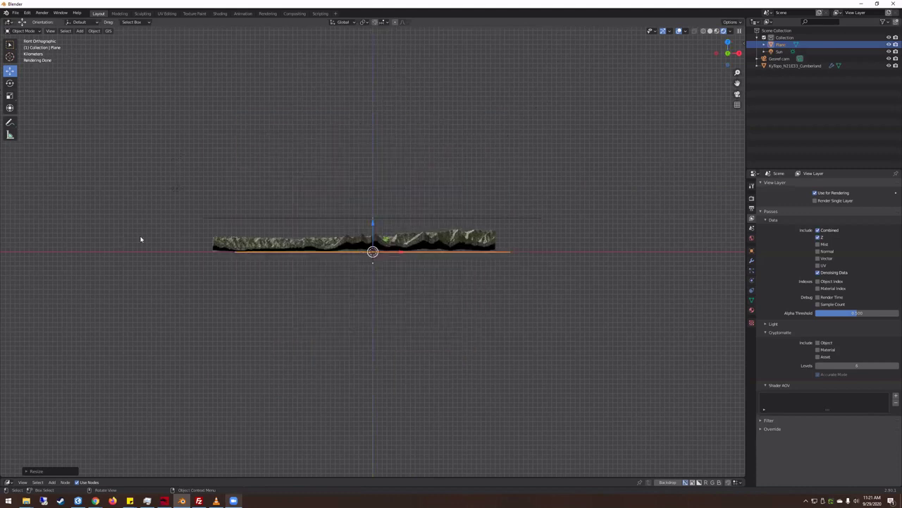
key(r)
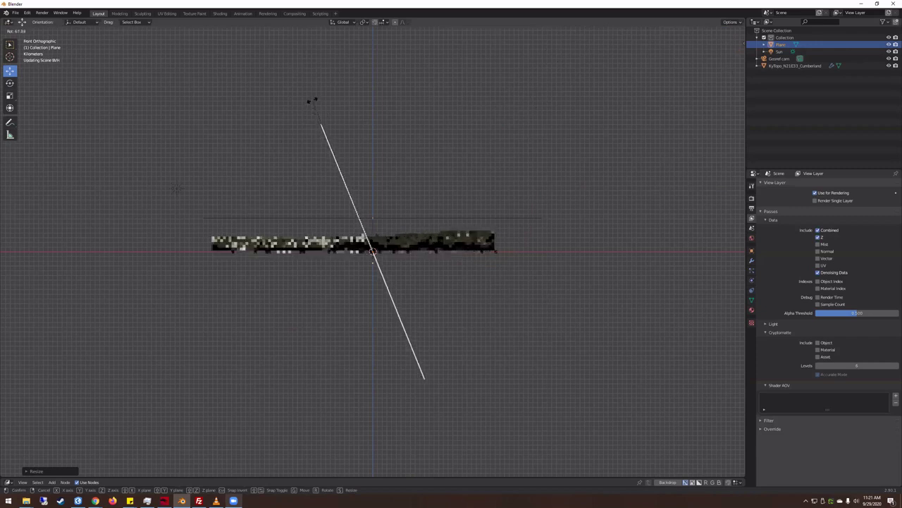
click(358, 86)
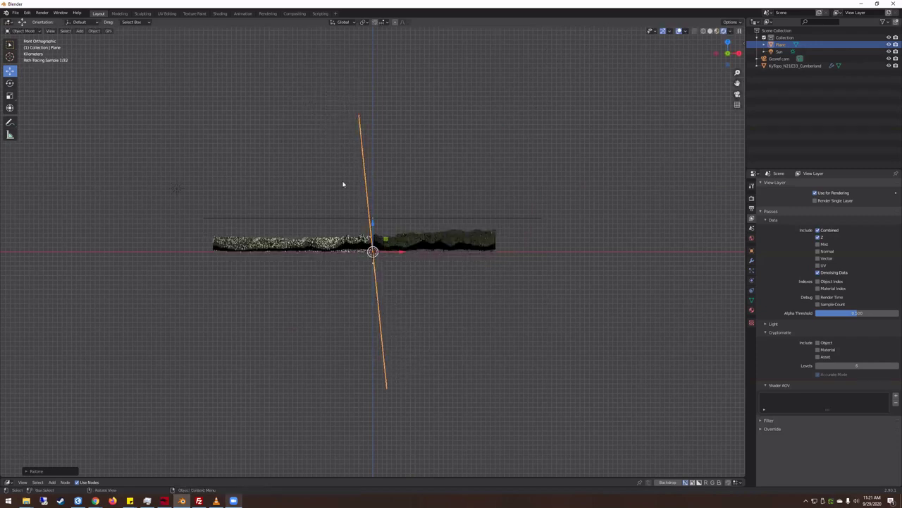
key(KP_7)
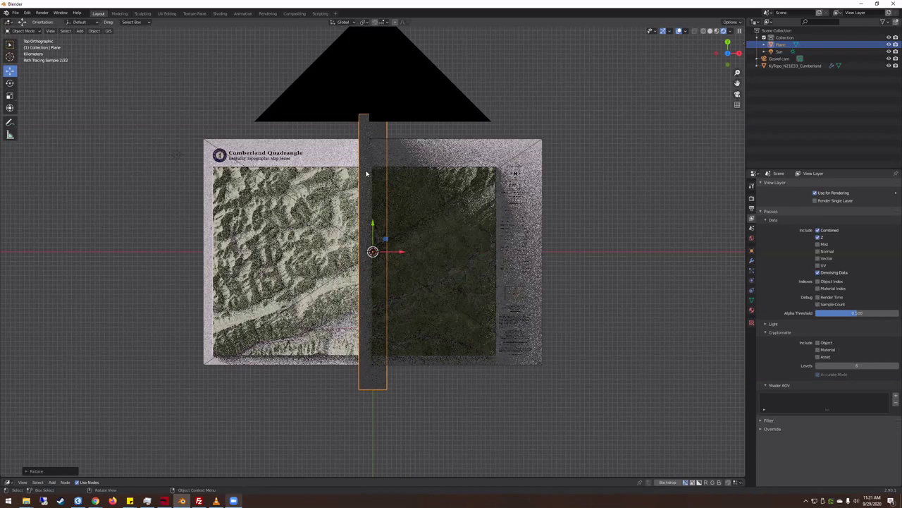
Rotate the plane about 45° in the top view and move it diagonally off the map sheet's southeast corner.
key(r)
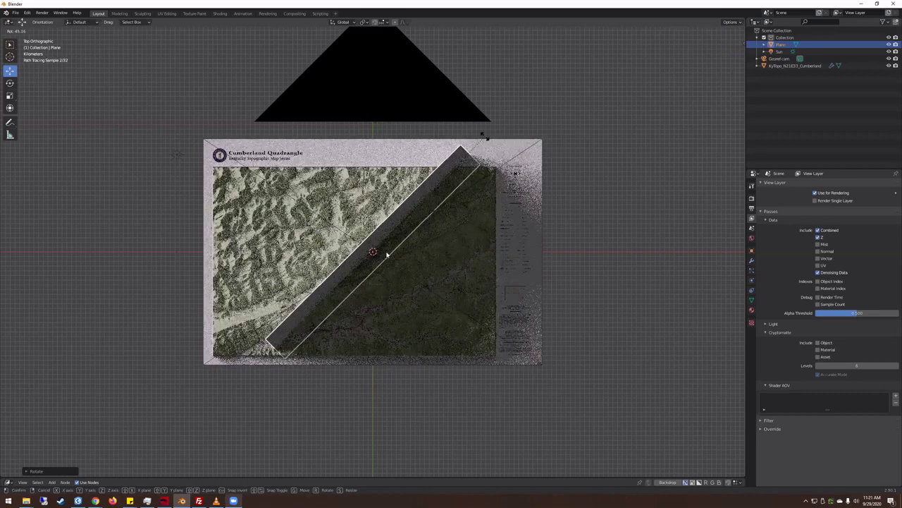
click(484, 135)
key(g)
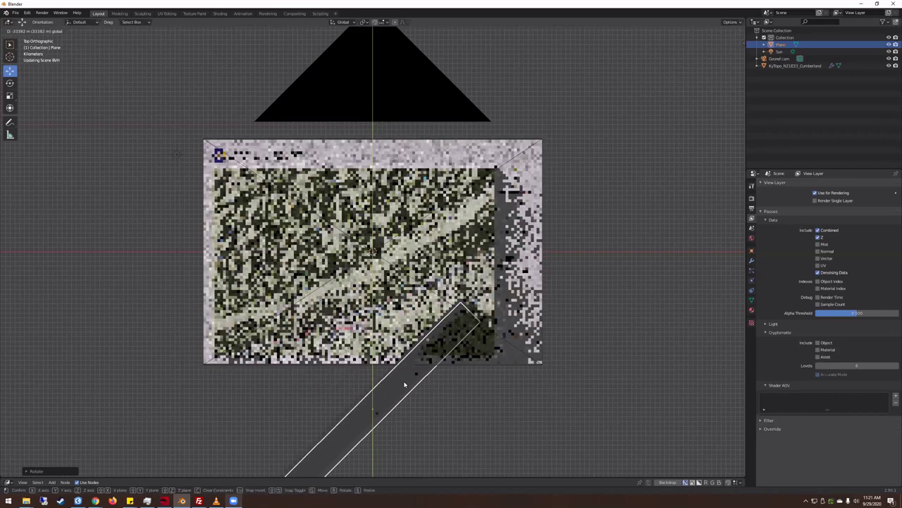
click(414, 402)
key(g)
key(x)
click(570, 353)
Scale the plane up until it is longer than the map sheet and shift it slightly farther from the southeast corner.
key(s)
click(645, 285)
scroll(459, 301, down, 1)
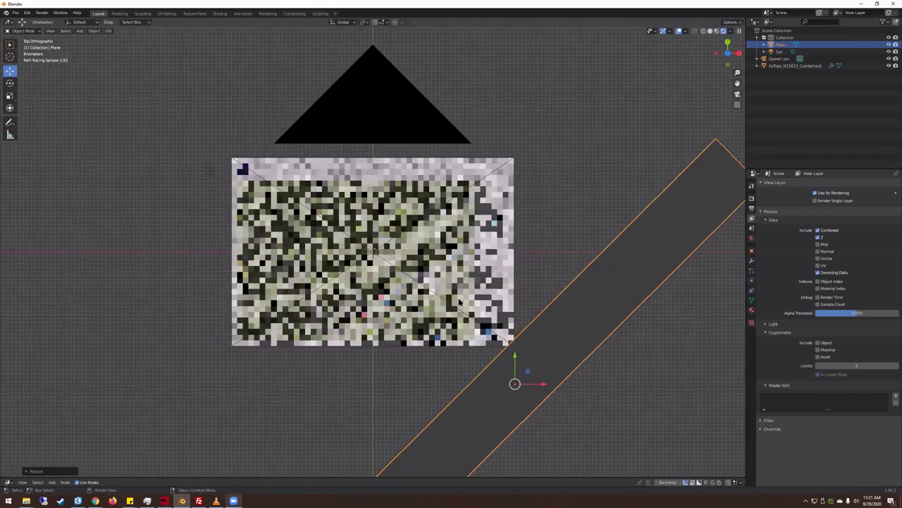
scroll(460, 301, down, 3)
key(g)
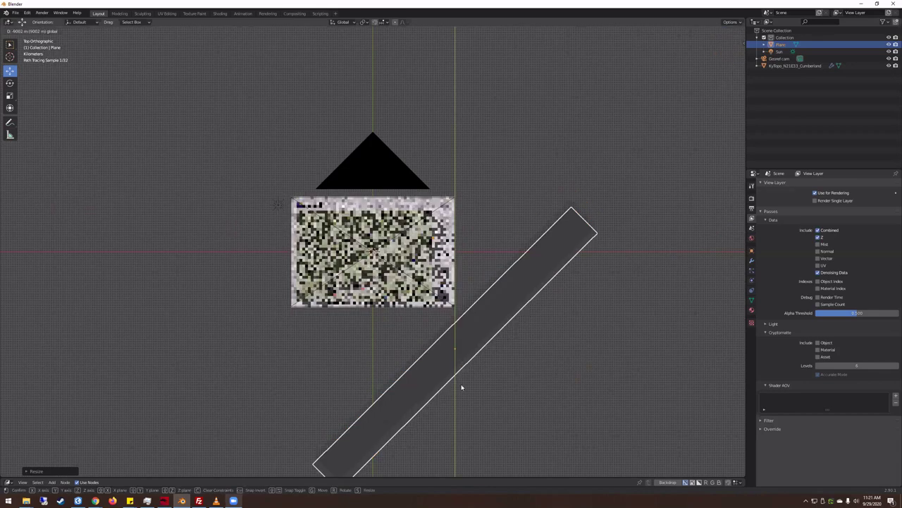
click(502, 376)
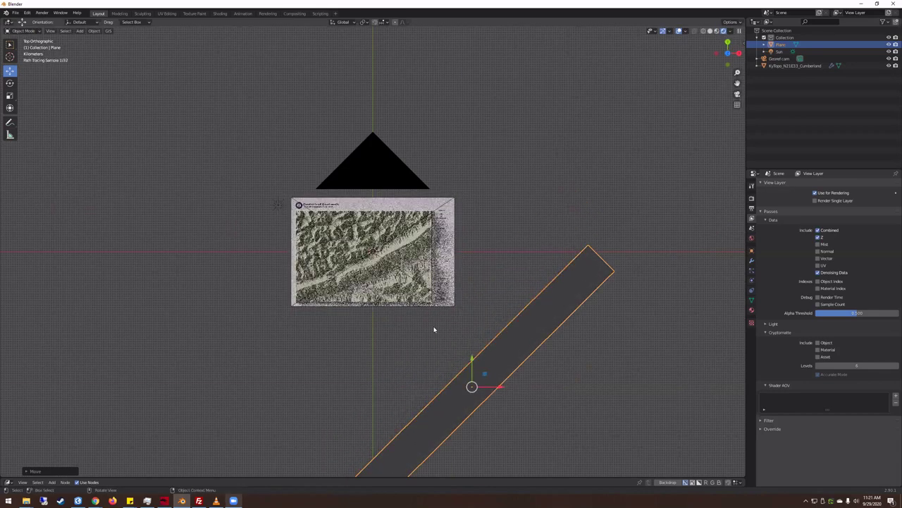
scroll(360, 270, up, 5)
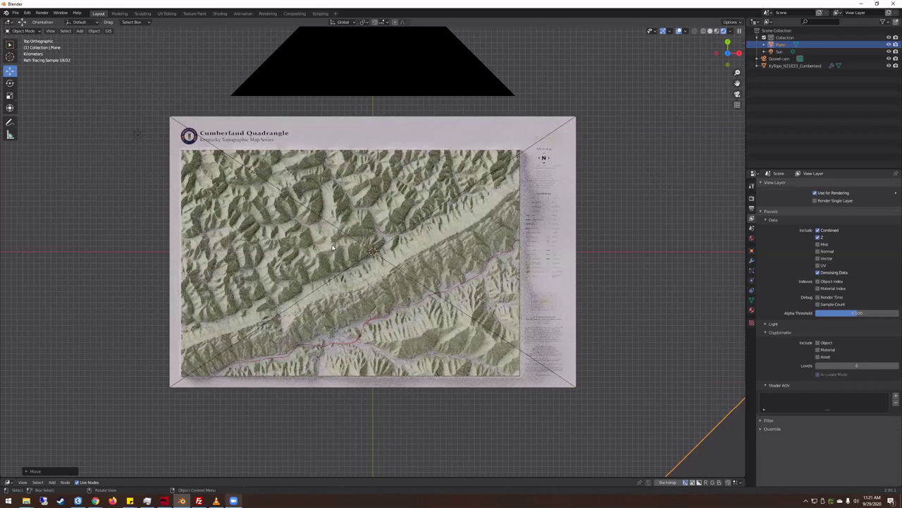
Give the plane a new material with a light purple base color.
scroll(268, 266, down, 3)
middle_drag(268, 267, 798, 203)
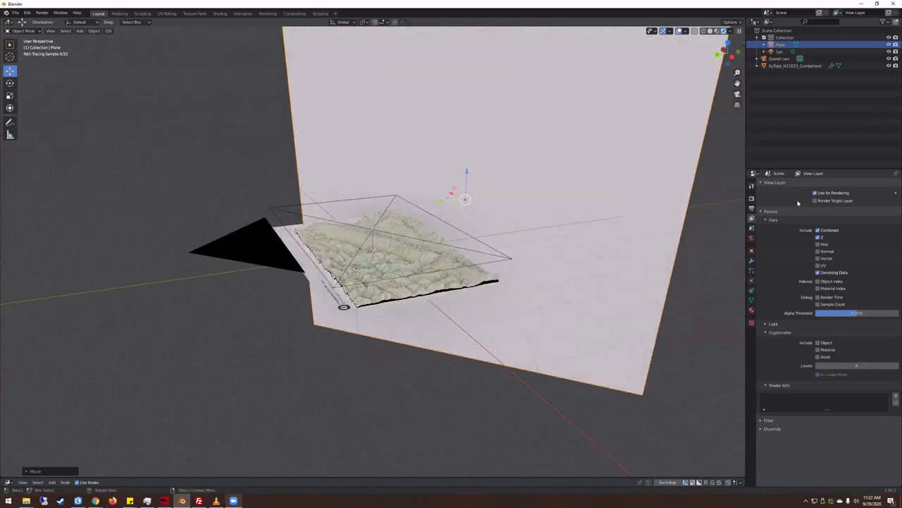
click(752, 310)
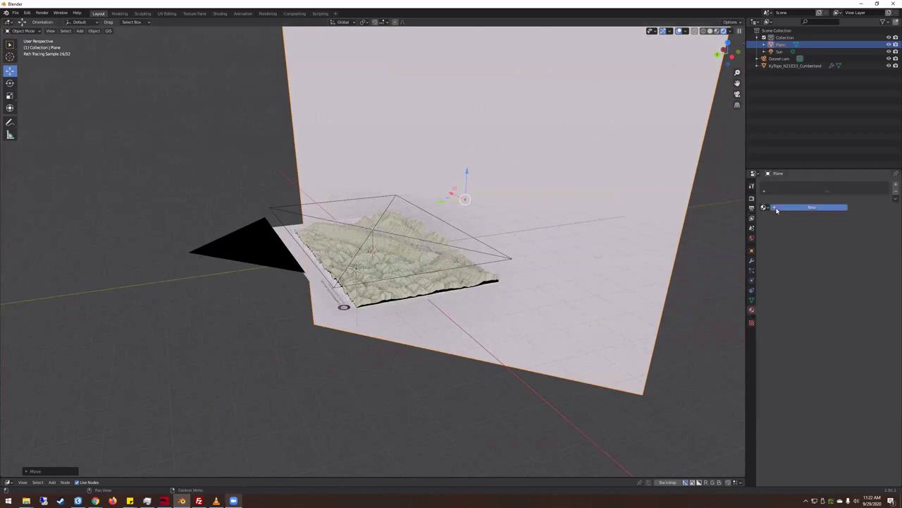
click(811, 208)
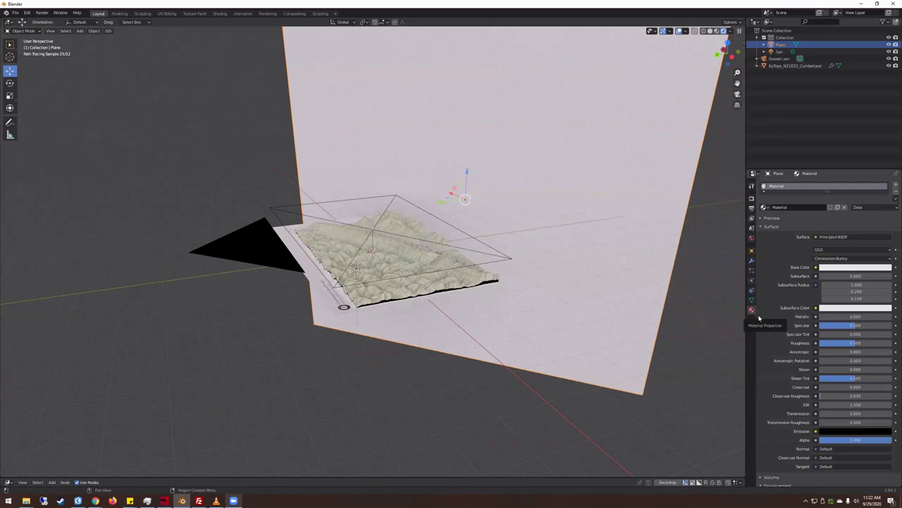
click(840, 269)
click(825, 269)
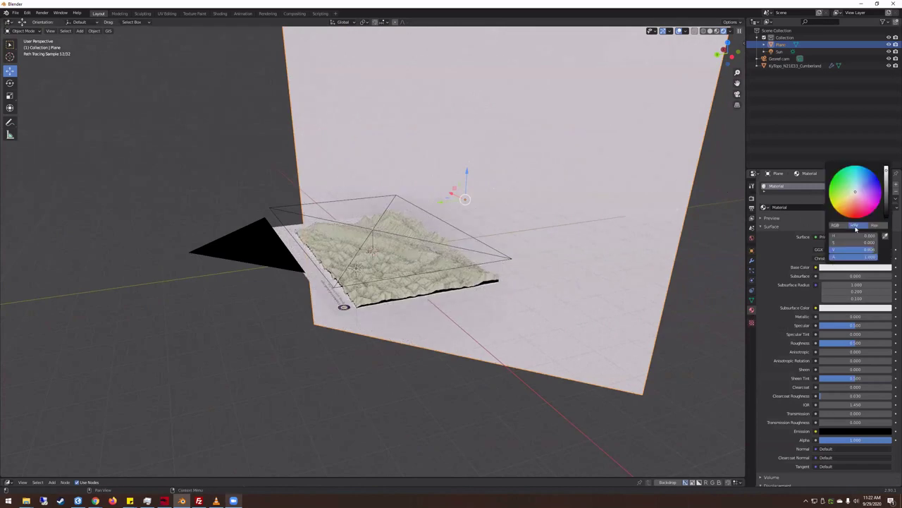
click(861, 190)
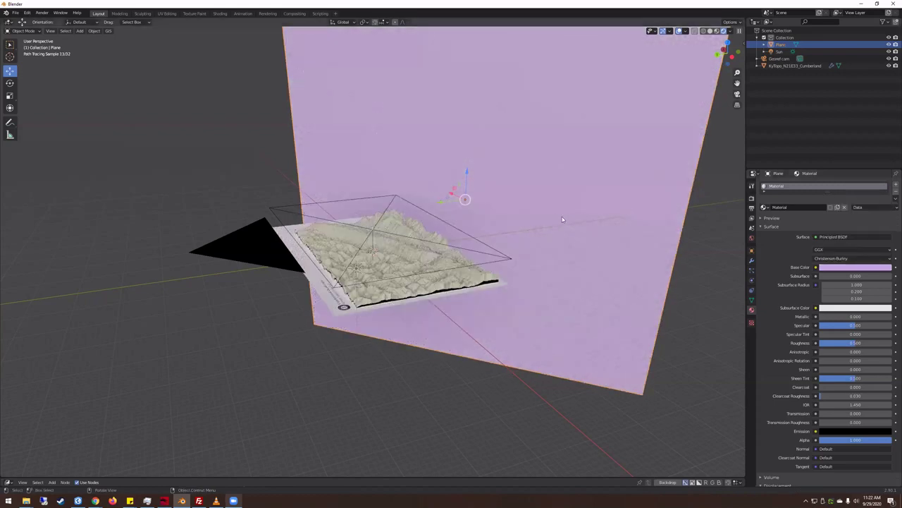
Examine the purple plane's effect on the relief's shading from straight above, and switch to VLC media player.
key(KP_7)
scroll(324, 309, up, 4)
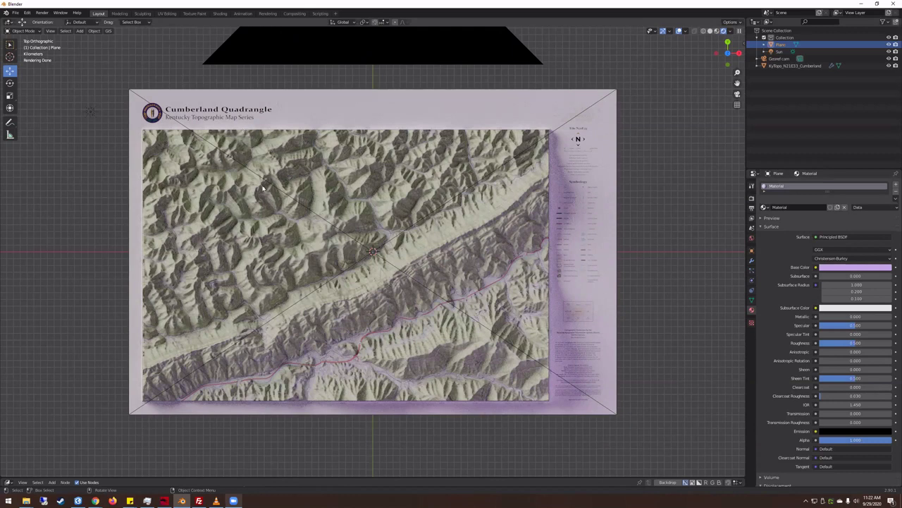
click(217, 500)
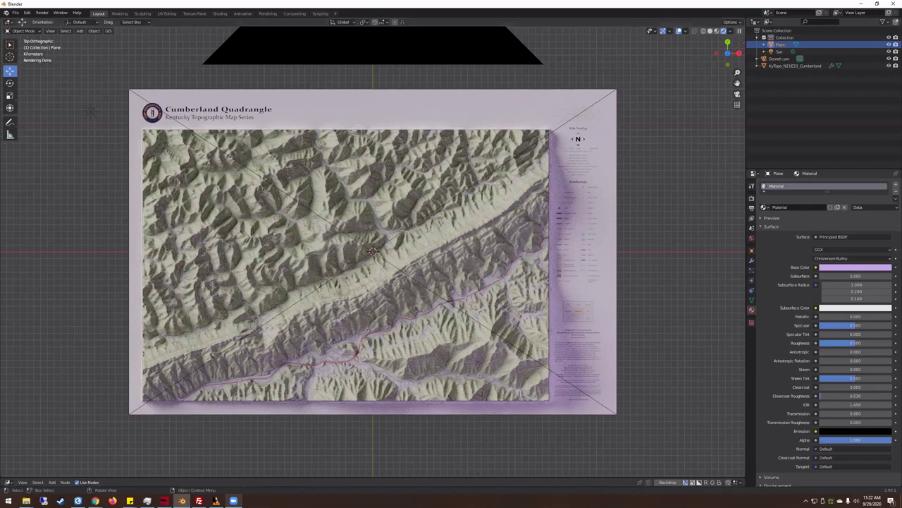